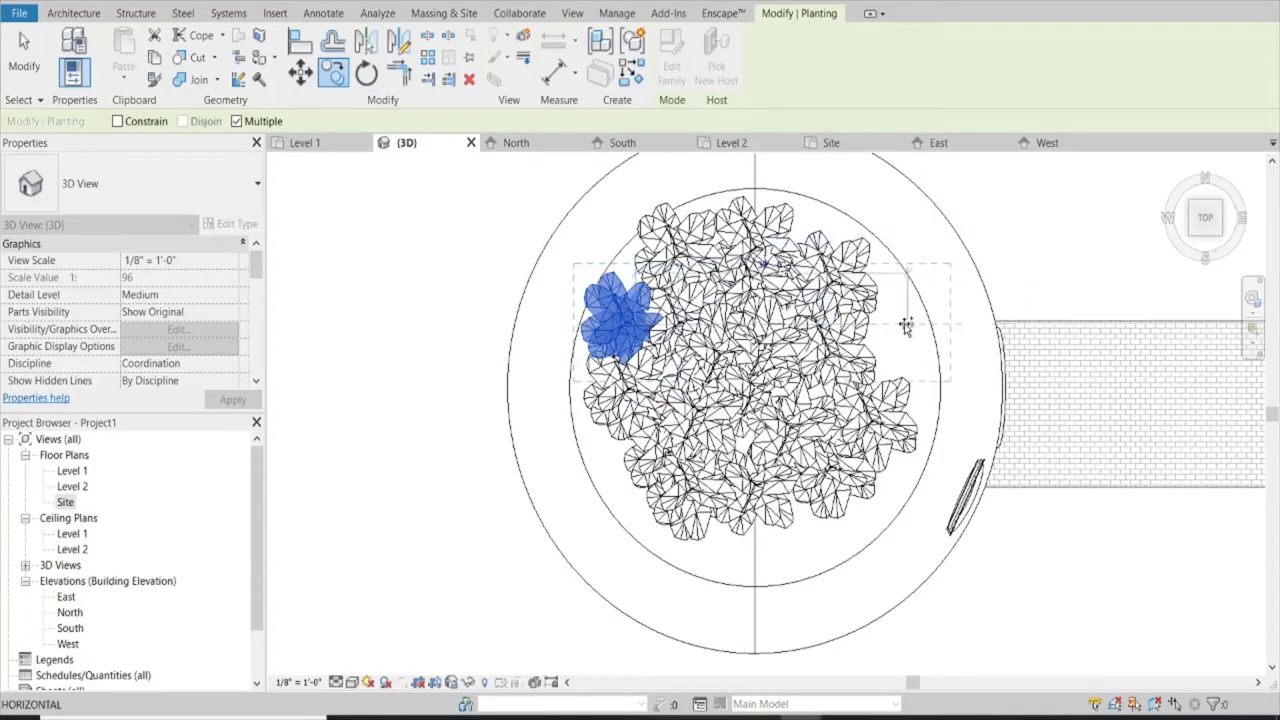
Clear the planting selection, orbit to an angled view of the egg house, and bring up Enscape
{"action": "key", "text": "Escape"}
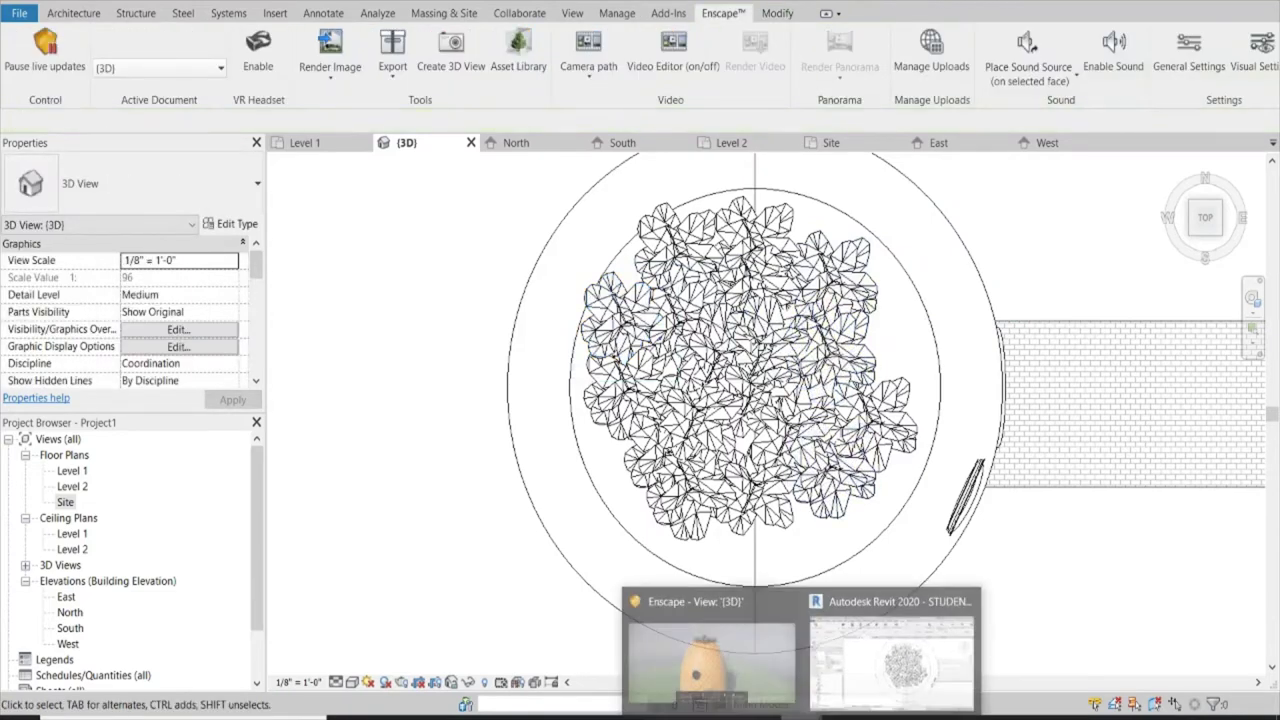
{"action": "left_click", "coordinate": [710, 650]}
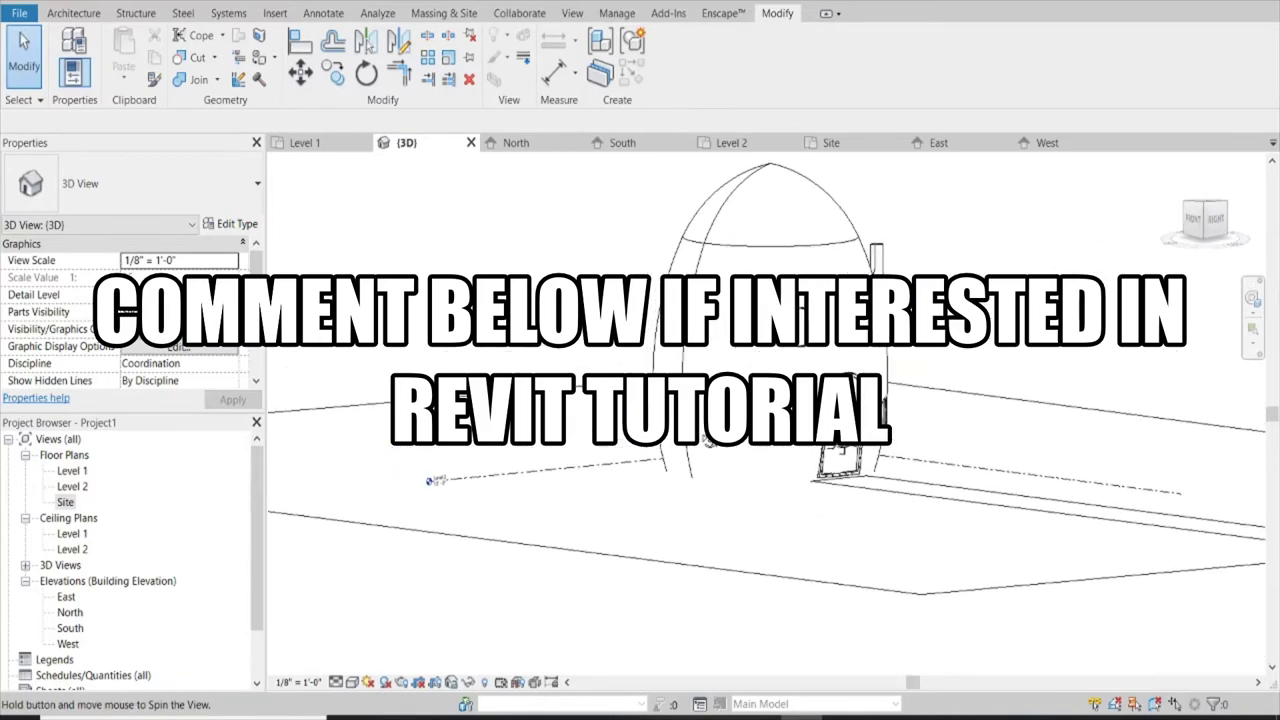
{"action": "mouse_move", "coordinate": [705, 440]}
{"action": "middle_mouse_down", "text": "shift"}
{"action": "mouse_move", "coordinate": [655, 504]}
{"action": "mouse_move", "coordinate": [797, 477]}
{"action": "mouse_move", "coordinate": [583, 477]}
{"action": "mouse_move", "coordinate": [360, 449]}
{"action": "mouse_move", "coordinate": [657, 457]}
{"action": "mouse_move", "coordinate": [451, 508]}
{"action": "middle_mouse_up", "text": "shift"}
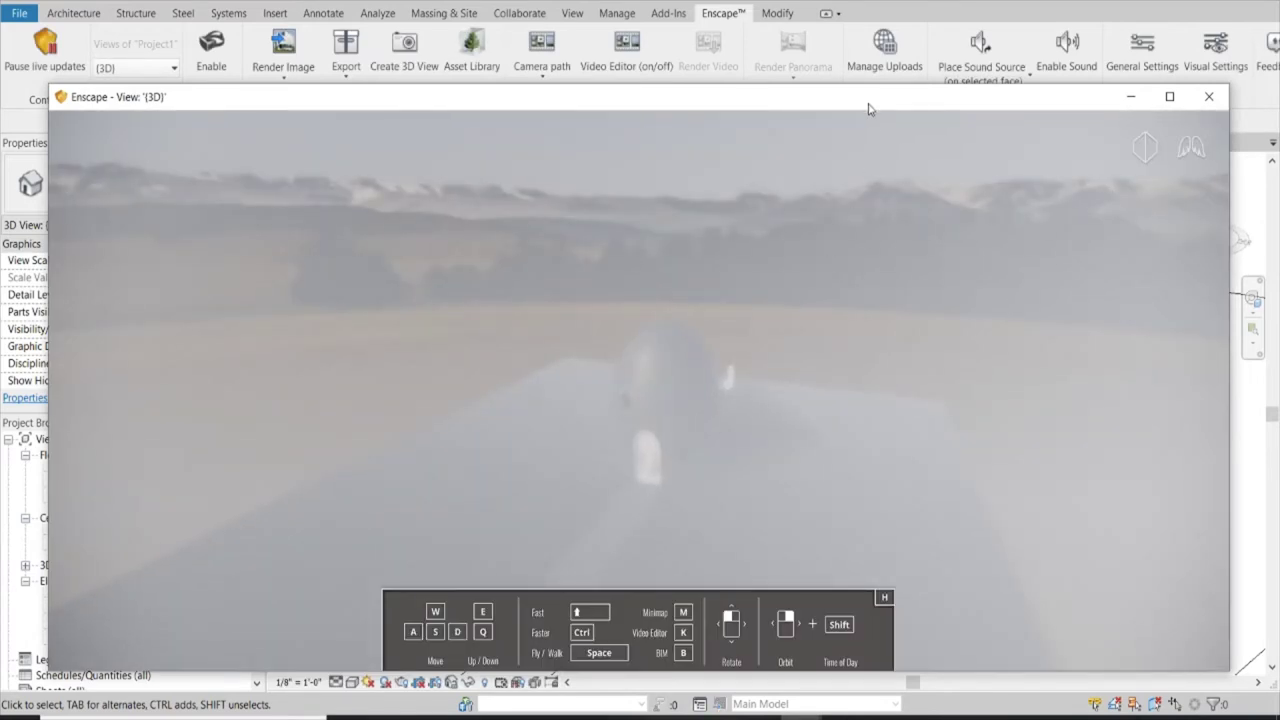
Rotate the Enscape camera to face the egg house's arched front door and round windows
{"action": "left_click_drag", "start_coordinate": [868, 108], "coordinate": [870, 31]}
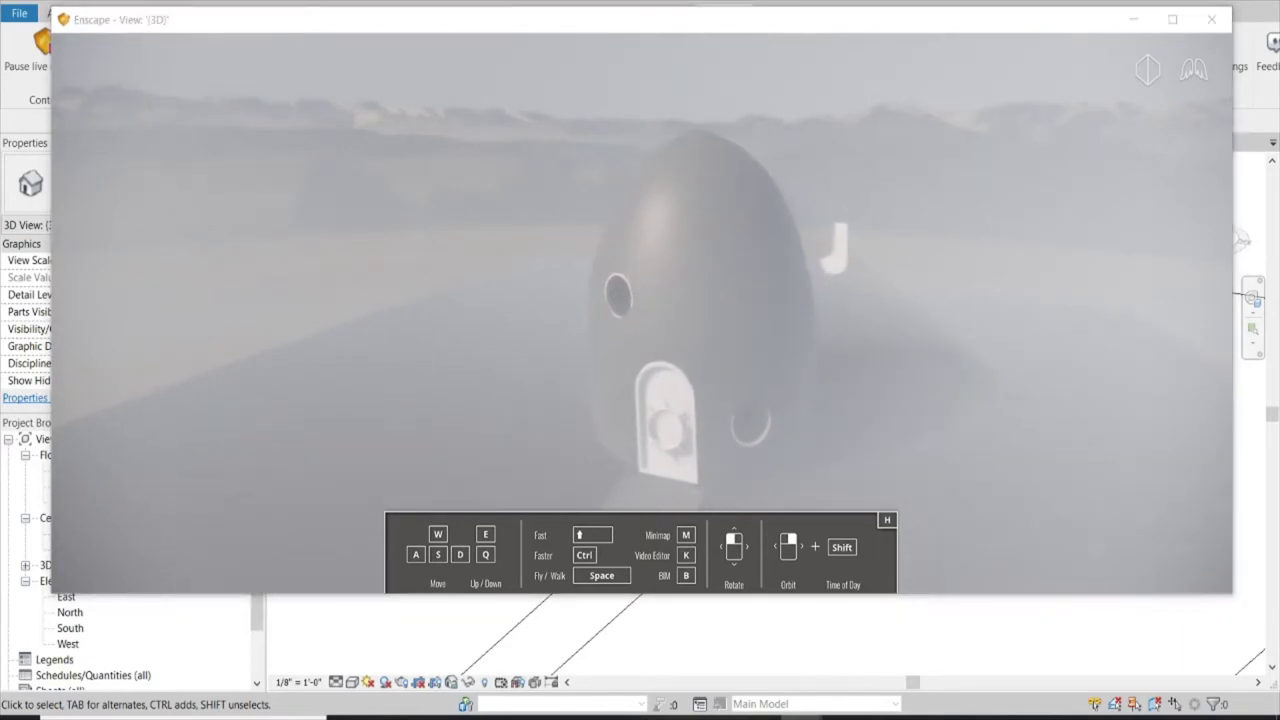
{"action": "mouse_move", "coordinate": [604, 414]}
{"action": "left_mouse_down"}
{"action": "mouse_move", "coordinate": [760, 414]}
{"action": "mouse_move", "coordinate": [660, 455]}
{"action": "mouse_move", "coordinate": [740, 455]}
{"action": "mouse_move", "coordinate": [710, 400]}
{"action": "mouse_move", "coordinate": [714, 475]}
{"action": "left_mouse_up"}
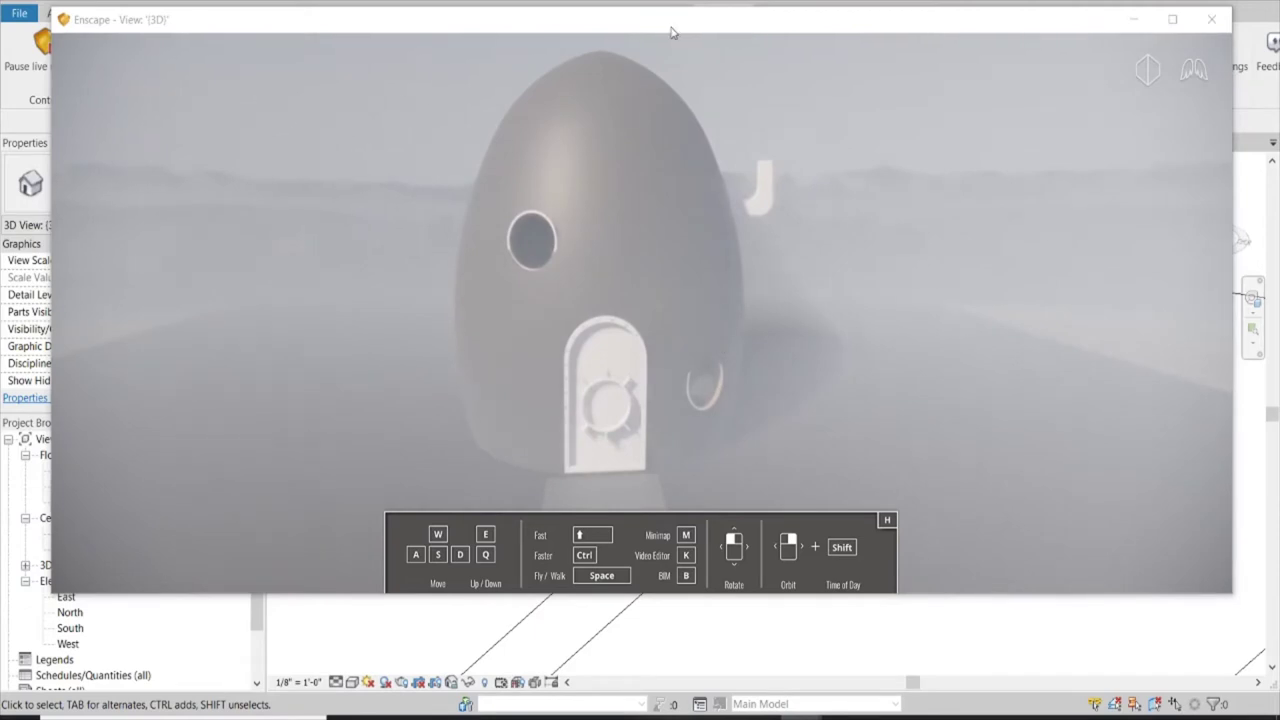
{"action": "left_click_drag", "start_coordinate": [672, 33], "coordinate": [683, 143]}
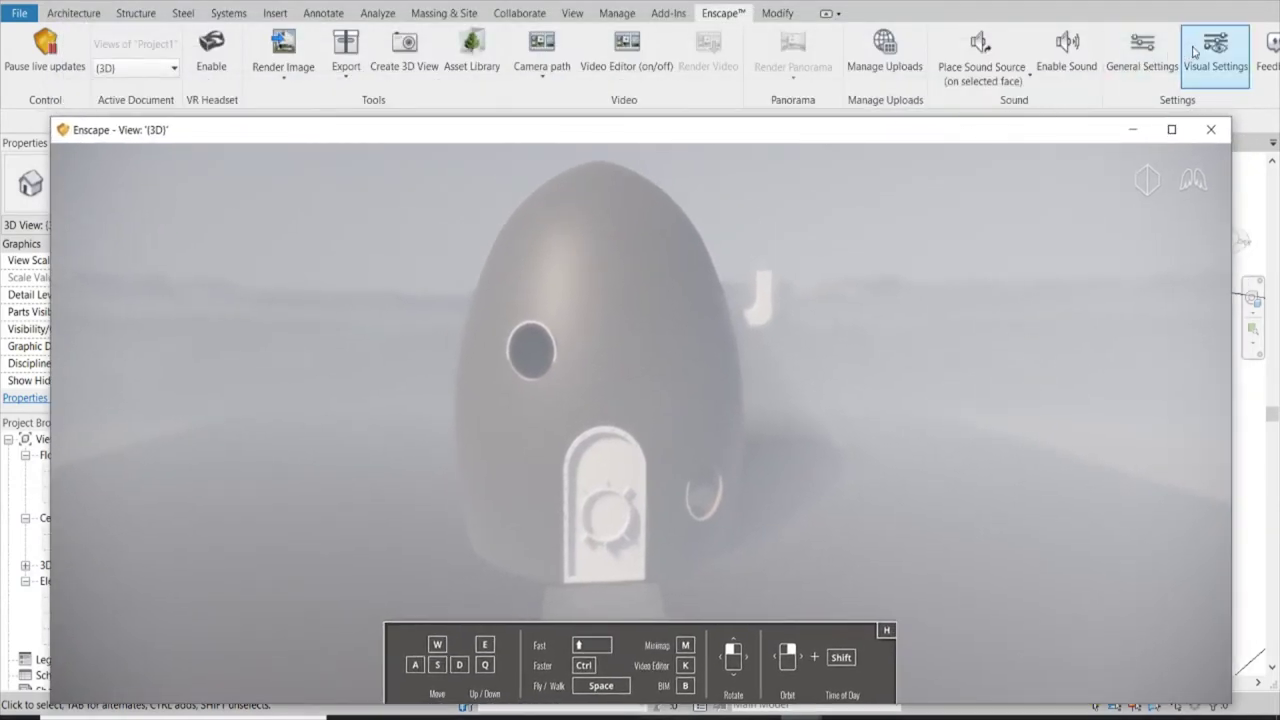
Set the Enscape Atmosphere horizon source from Mountains to Clear
{"action": "left_click", "coordinate": [1142, 50]}
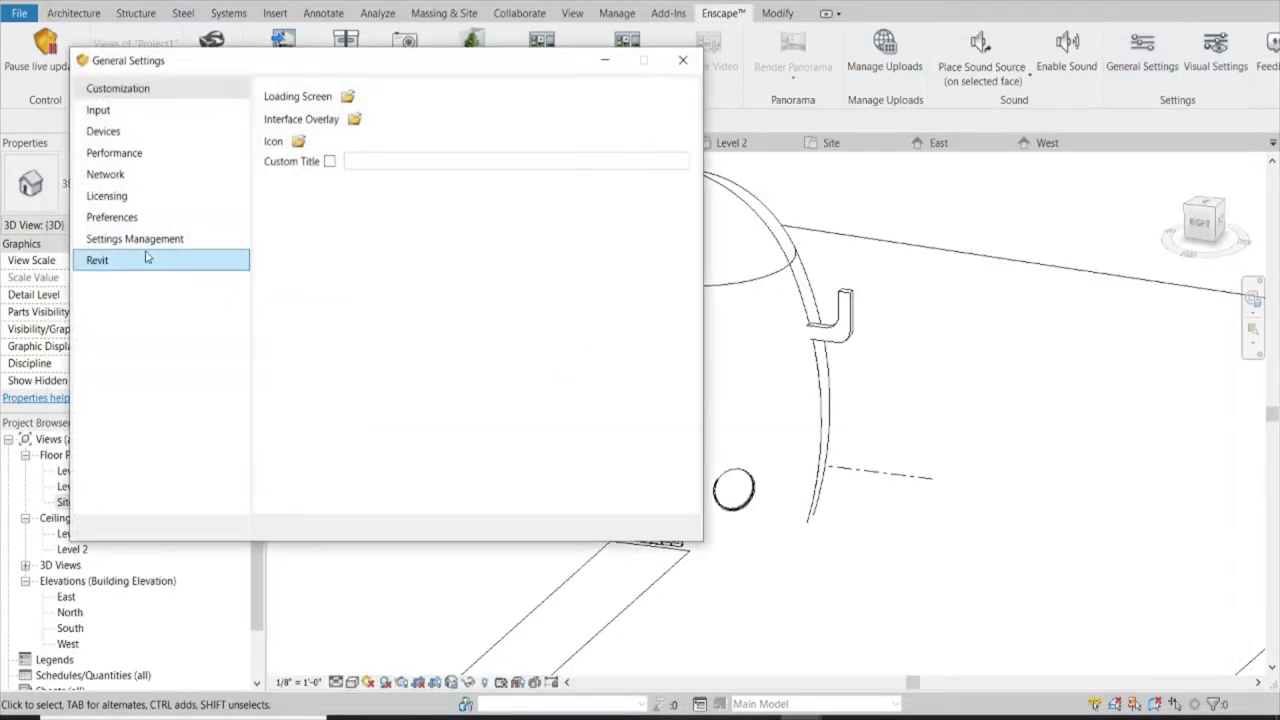
{"action": "left_click", "coordinate": [684, 60]}
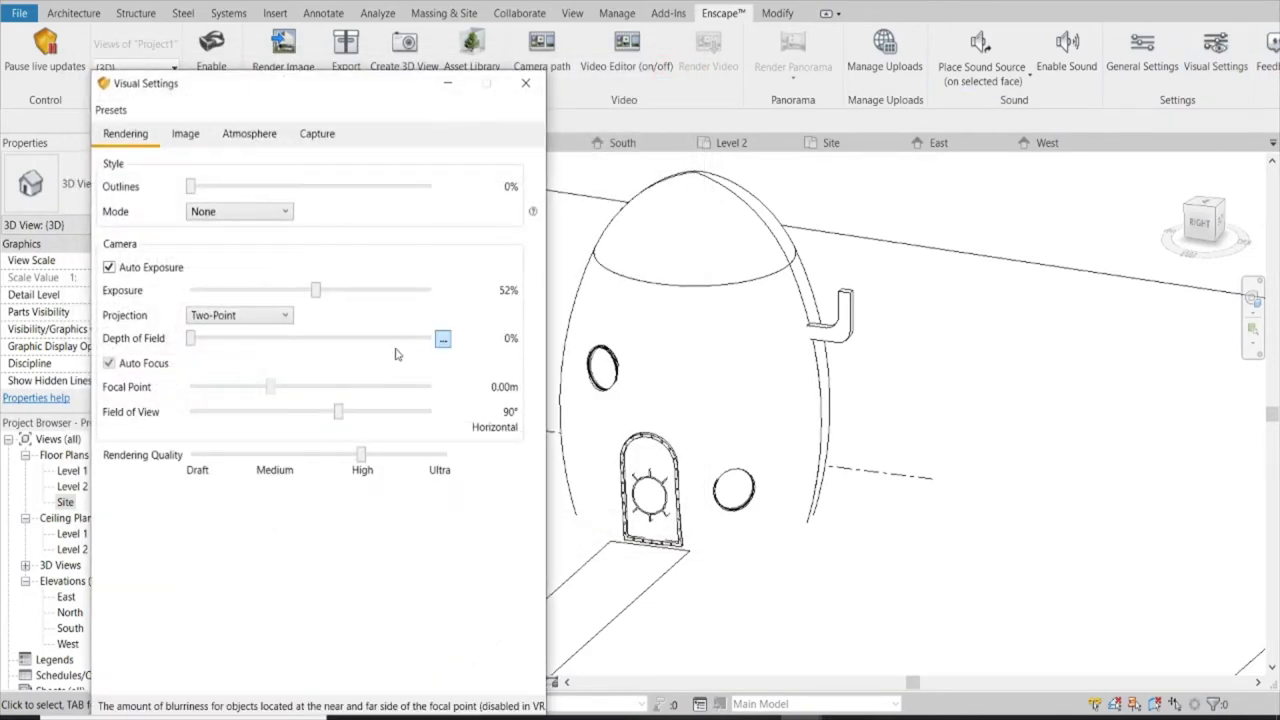
{"action": "left_click", "coordinate": [241, 138]}
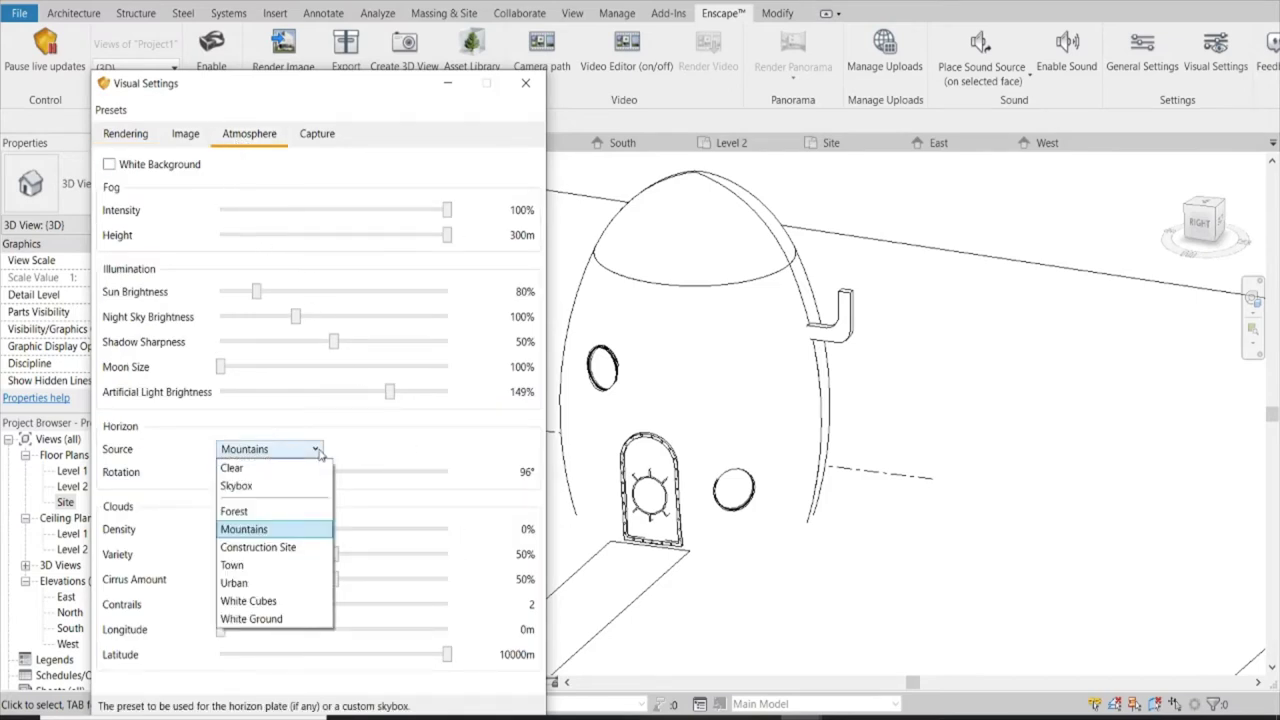
{"action": "left_click", "coordinate": [300, 467]}
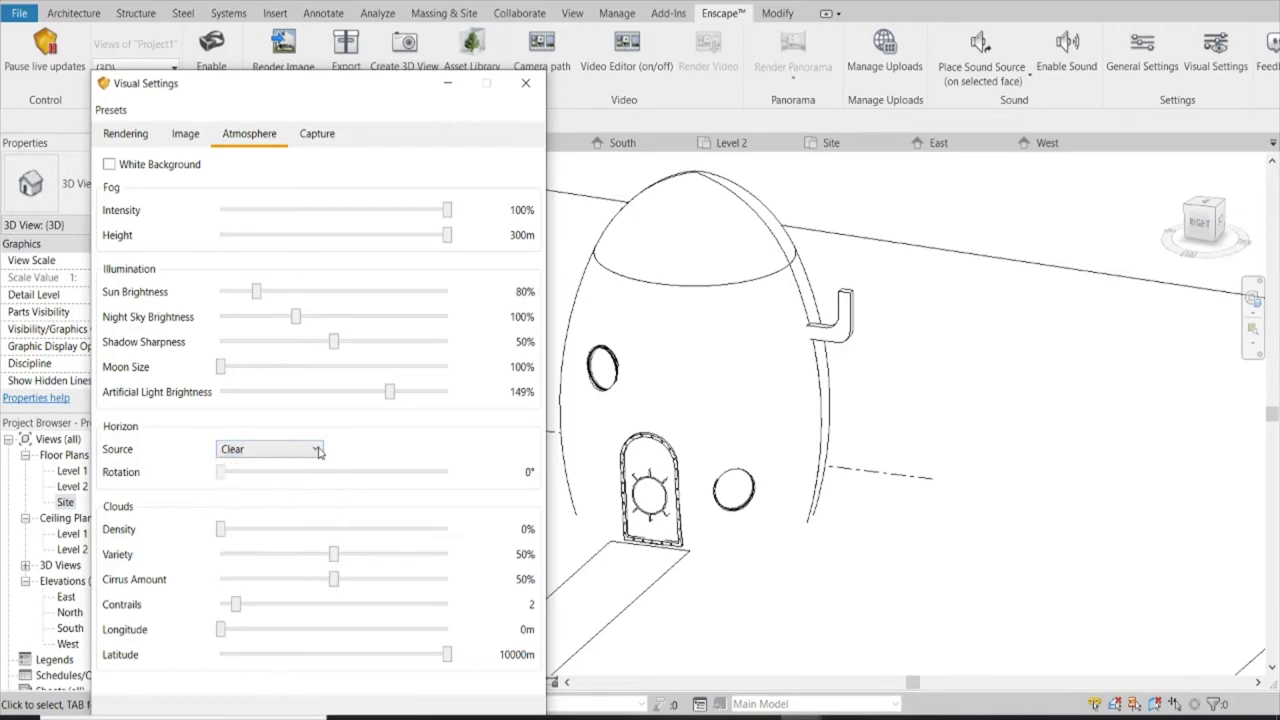
{"action": "left_click", "coordinate": [524, 86]}
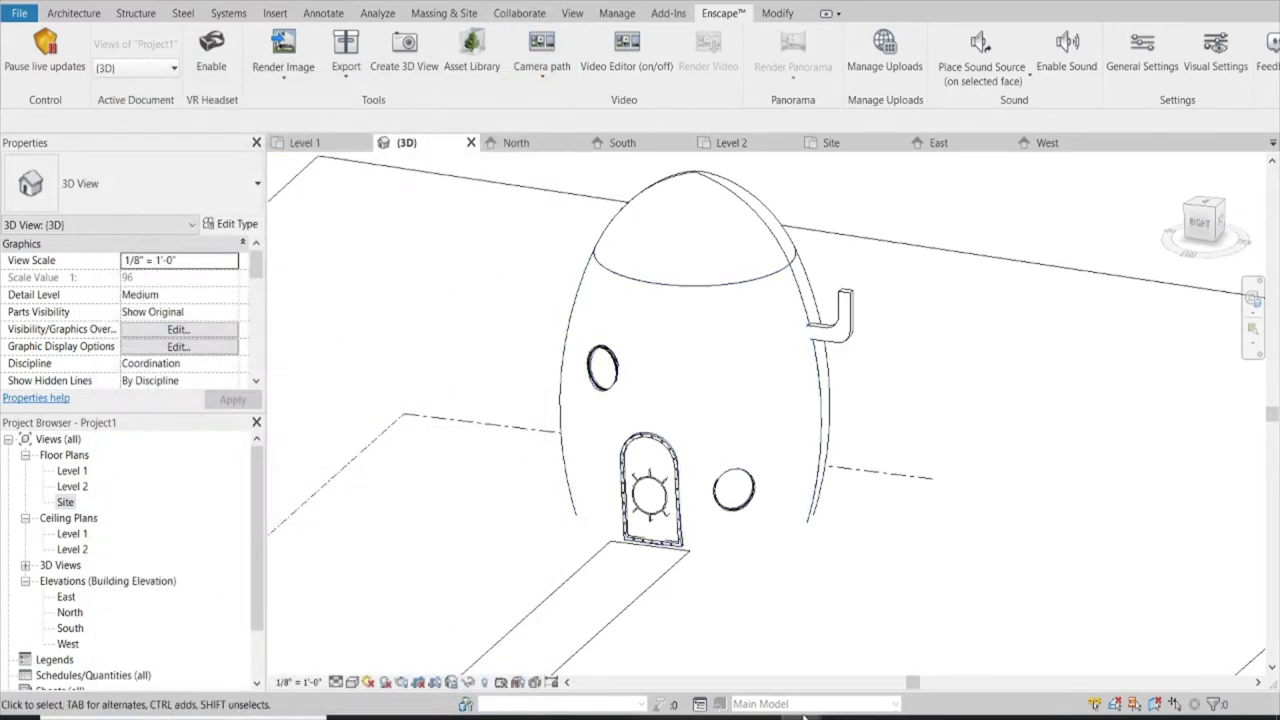
Bring the Enscape render back up and re-frame the egg house
{"action": "mouse_move", "coordinate": [803, 716]}
{"action": "left_click", "coordinate": [843, 668]}
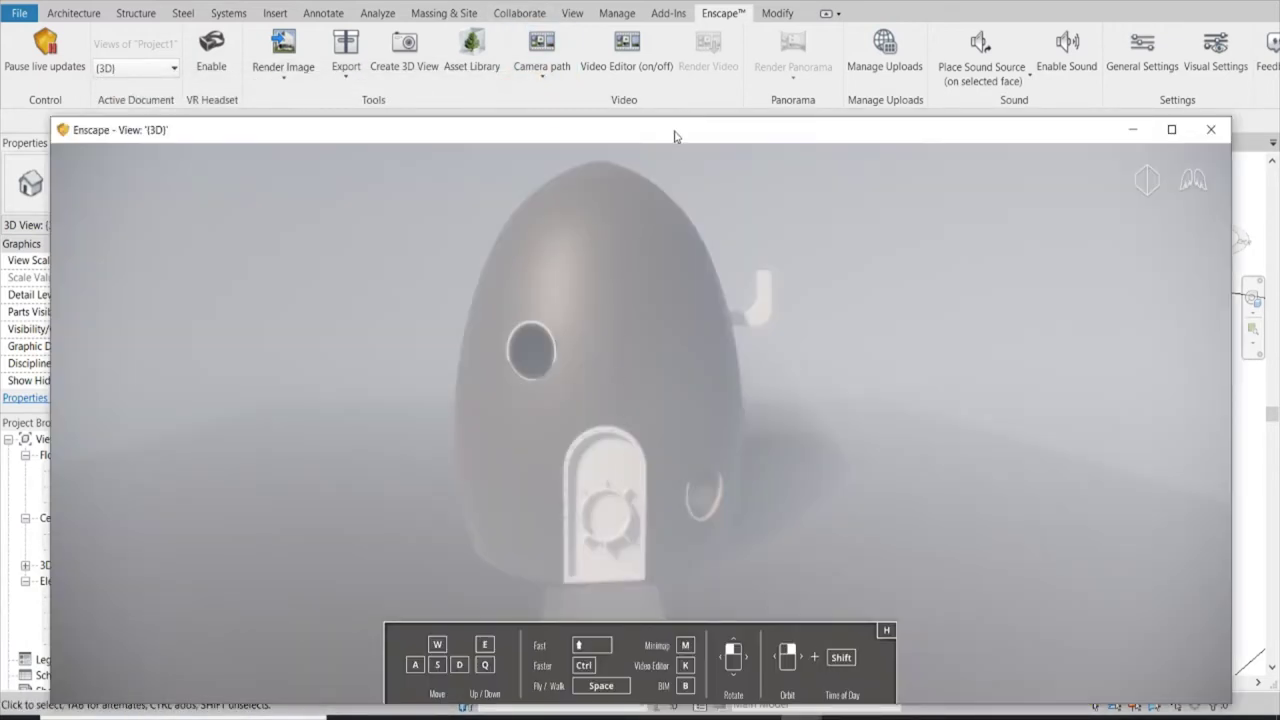
{"action": "left_click_drag", "start_coordinate": [674, 136], "coordinate": [690, 52]}
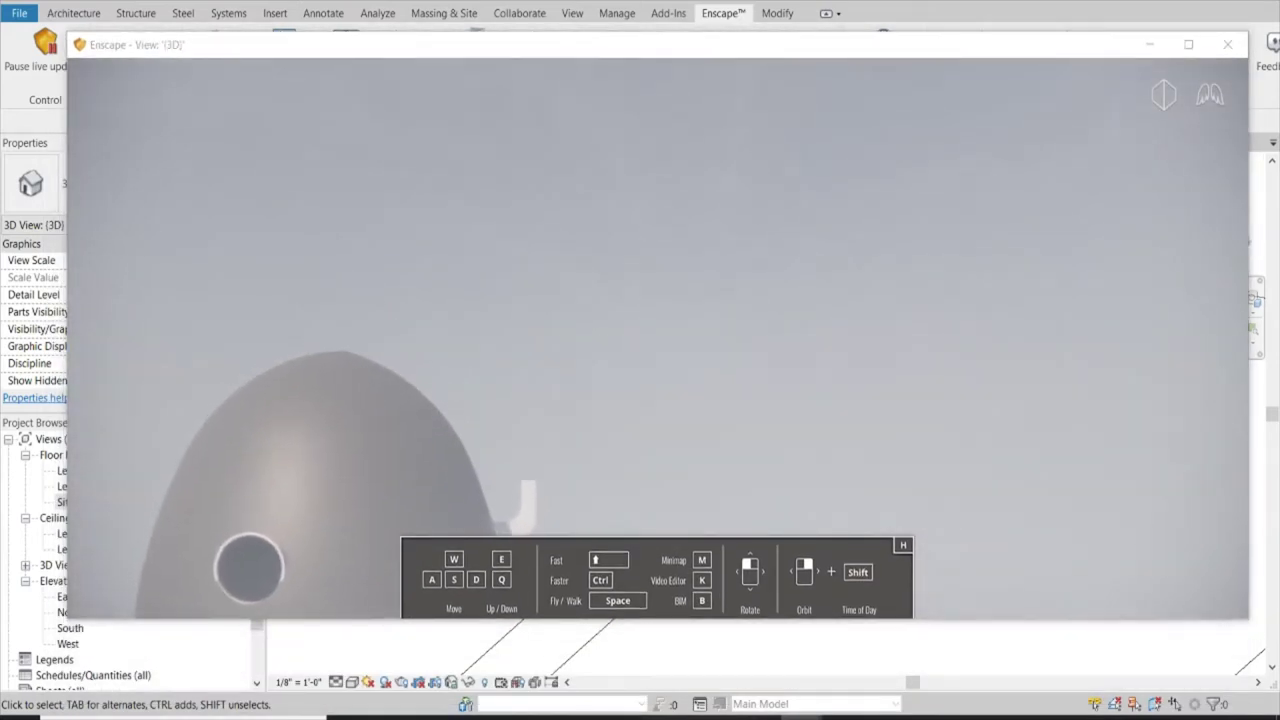
{"action": "mouse_move", "coordinate": [731, 282]}
{"action": "left_mouse_down"}
{"action": "mouse_move", "coordinate": [900, 180]}
{"action": "mouse_move", "coordinate": [780, 240]}
{"action": "left_mouse_up"}
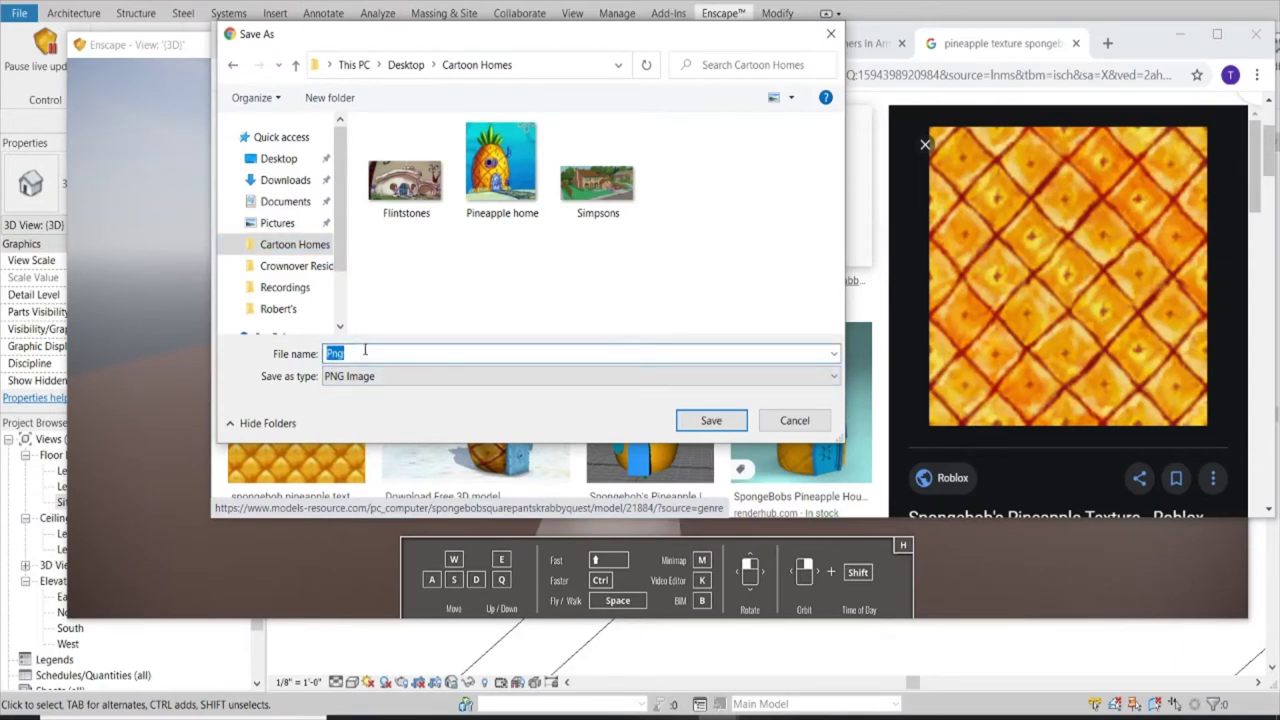
Begin naming the saved pineapple texture image 'Pineapple Texture', fixing a typo
{"action": "type", "text": "Pina"}
{"action": "key", "text": "BackSpace"}
{"action": "type", "text": "ea"}
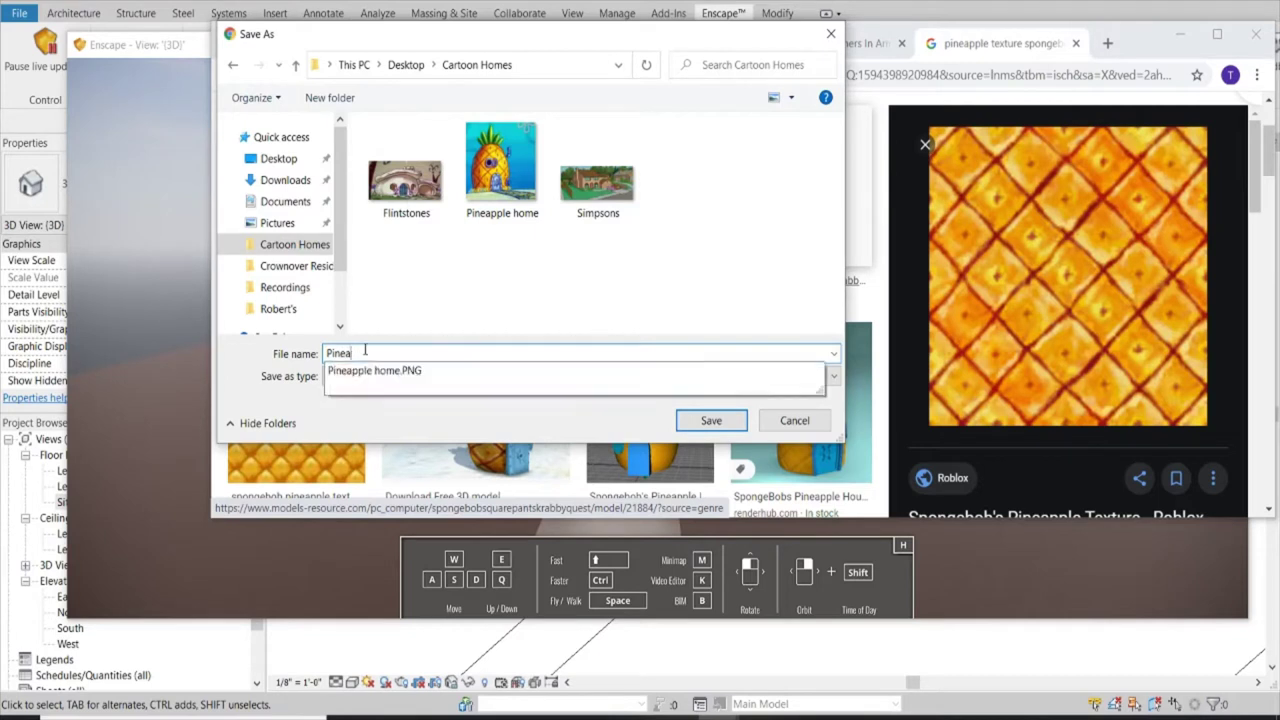
{"action": "type", "text": "T"}
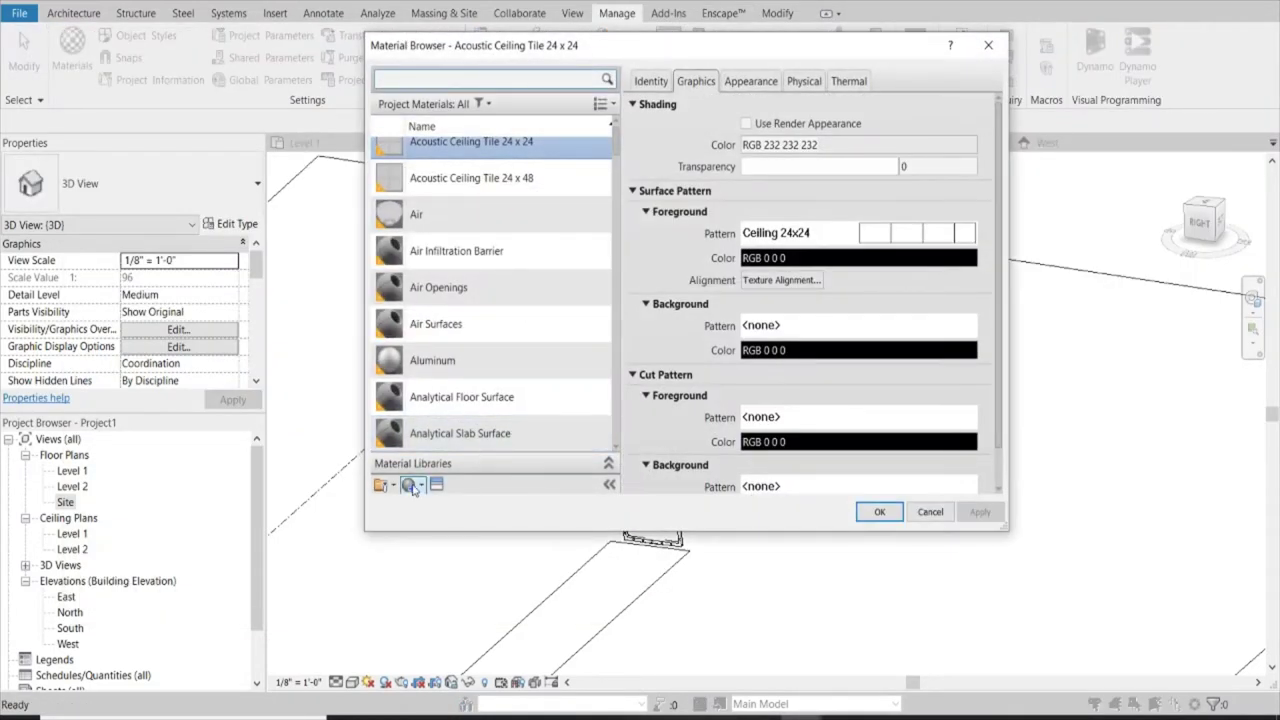
Create a new blank material and rename it Pineapple
{"action": "left_click", "coordinate": [413, 487]}
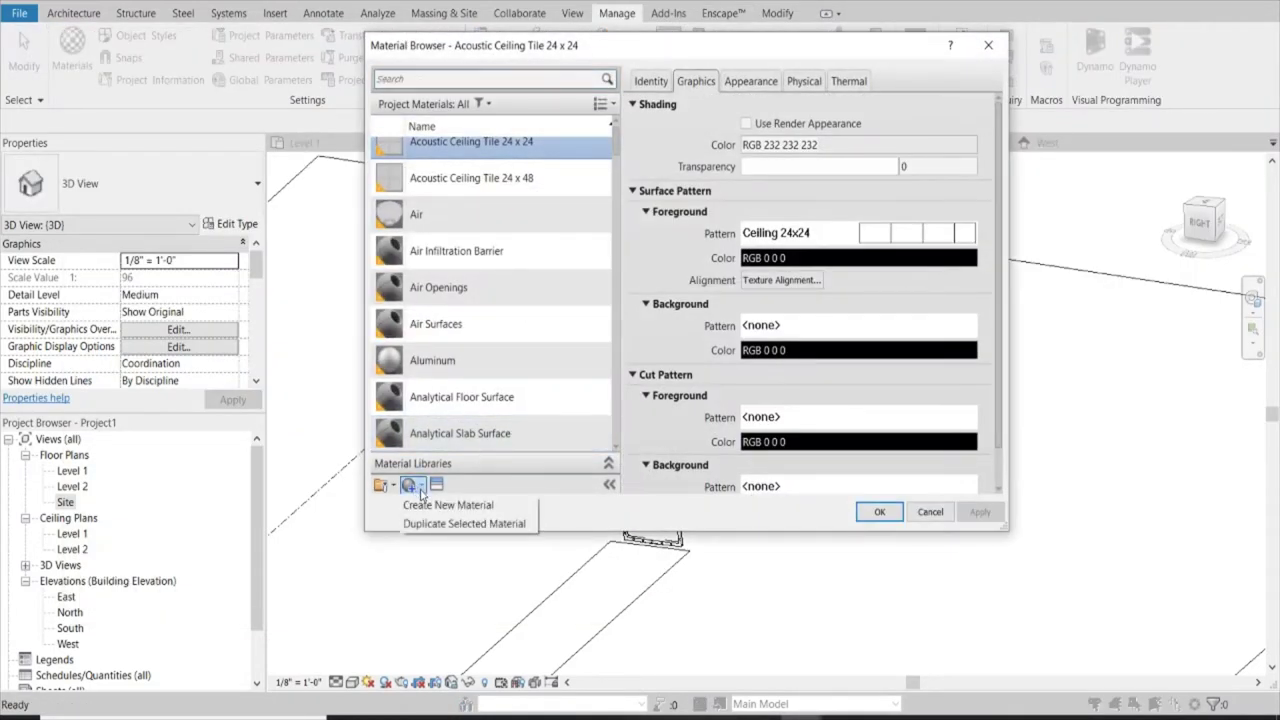
{"action": "left_click", "coordinate": [447, 505]}
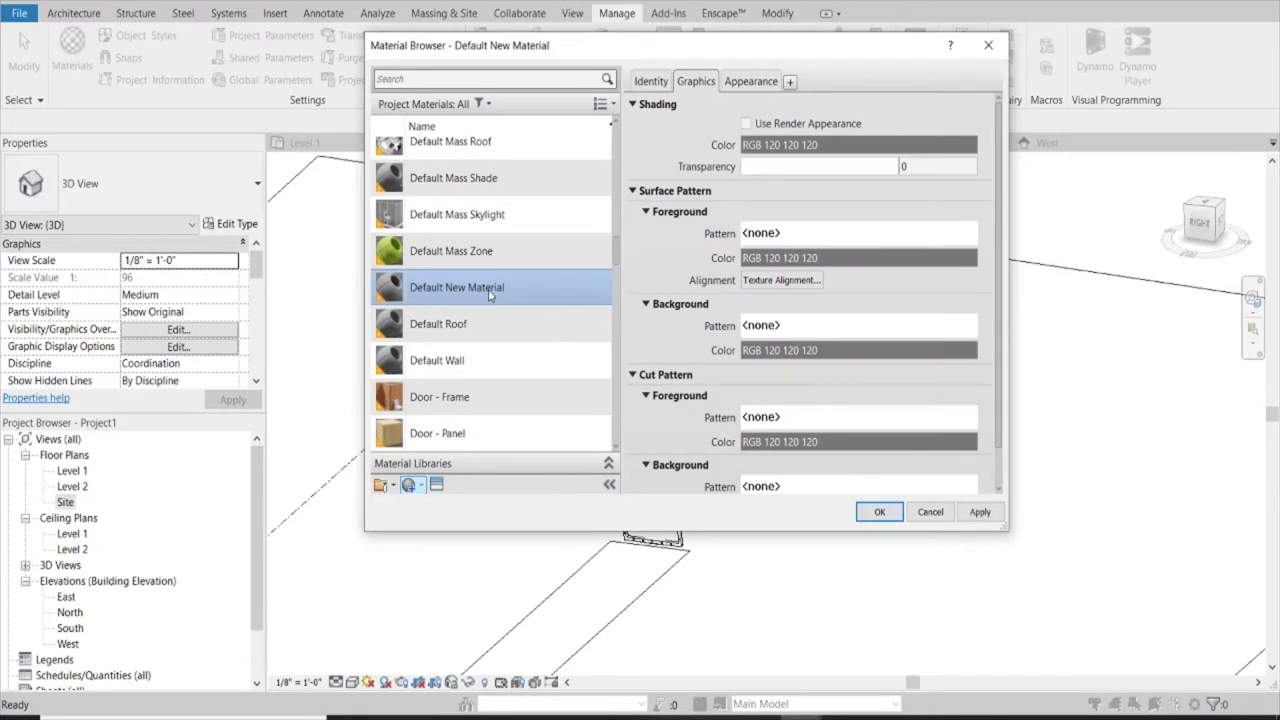
{"action": "right_click", "coordinate": [490, 295]}
{"action": "left_click", "coordinate": [535, 330]}
{"action": "type", "text": "Pineapple"}
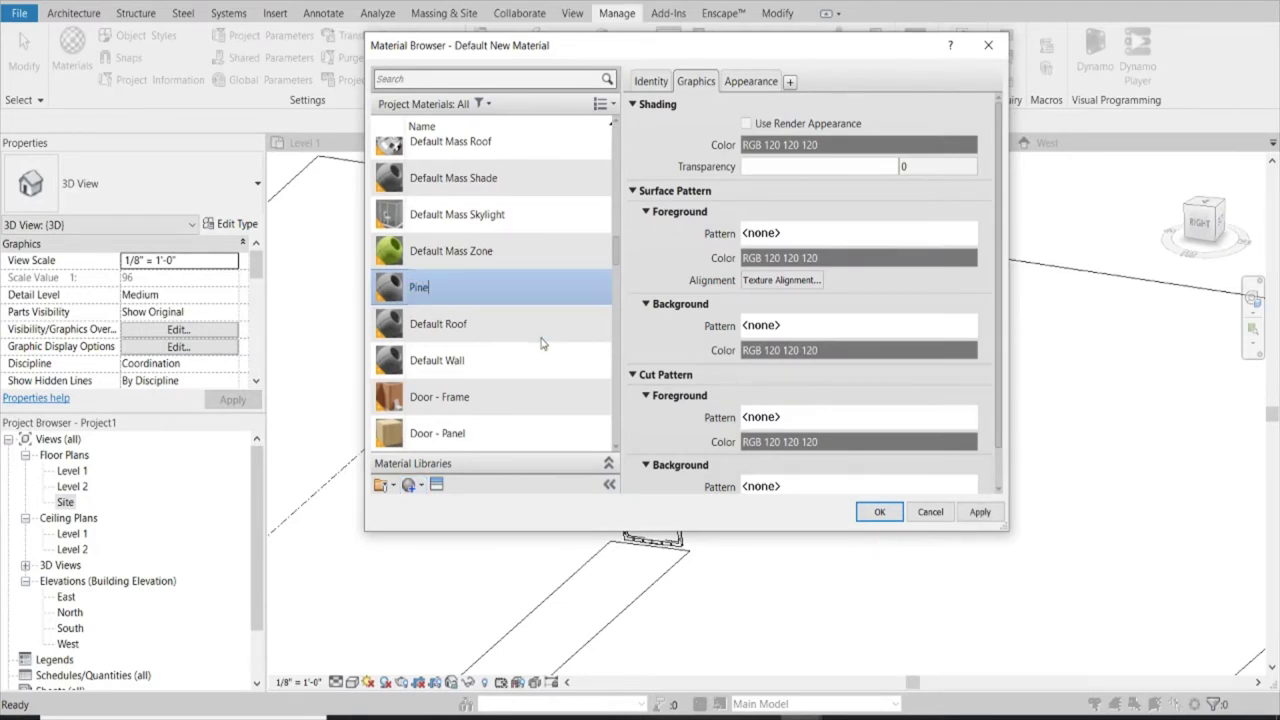
Use Pineapple Texture.png as the Pineapple material's appearance image and apply it
{"action": "left_click", "coordinate": [745, 86]}
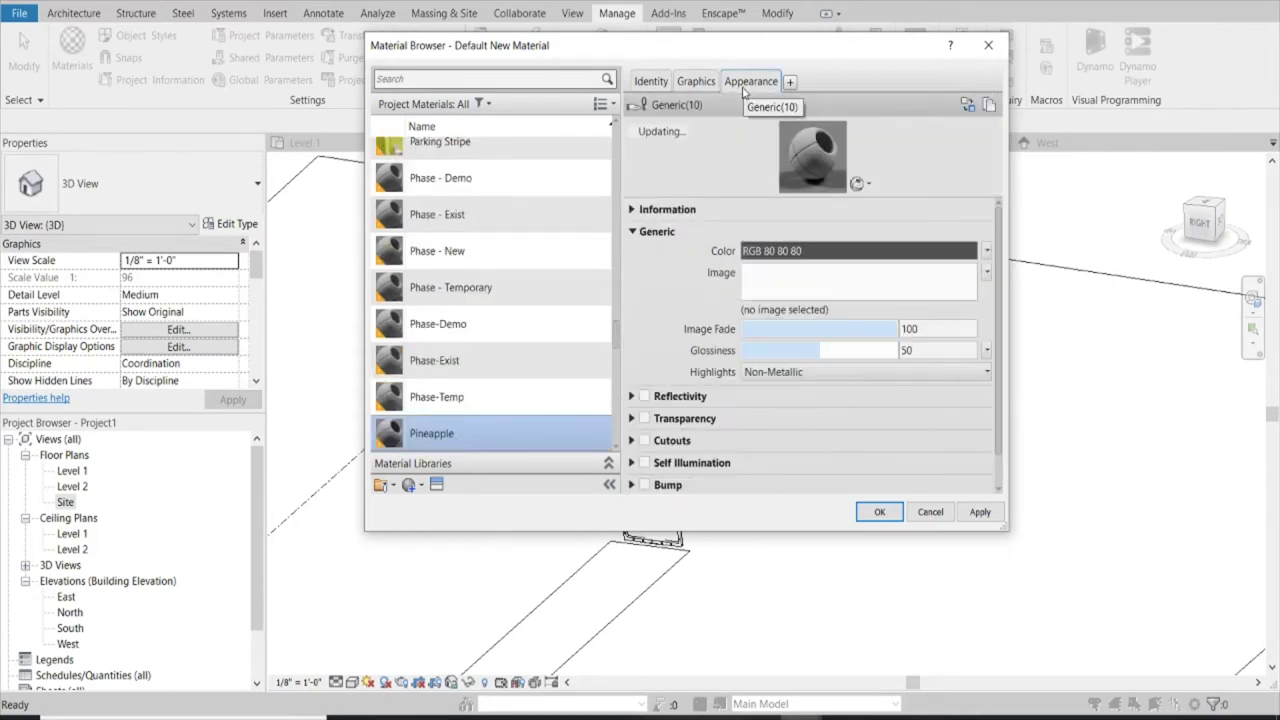
{"action": "left_click", "coordinate": [826, 284]}
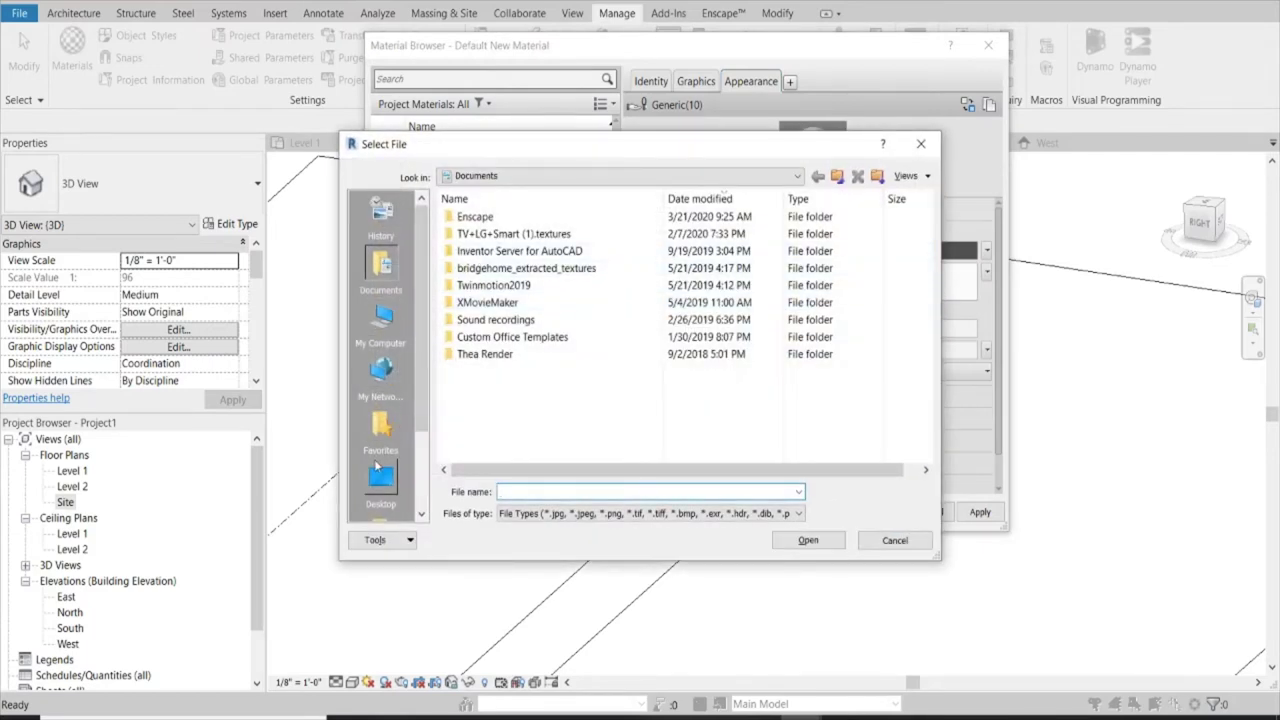
{"action": "left_click", "coordinate": [808, 540]}
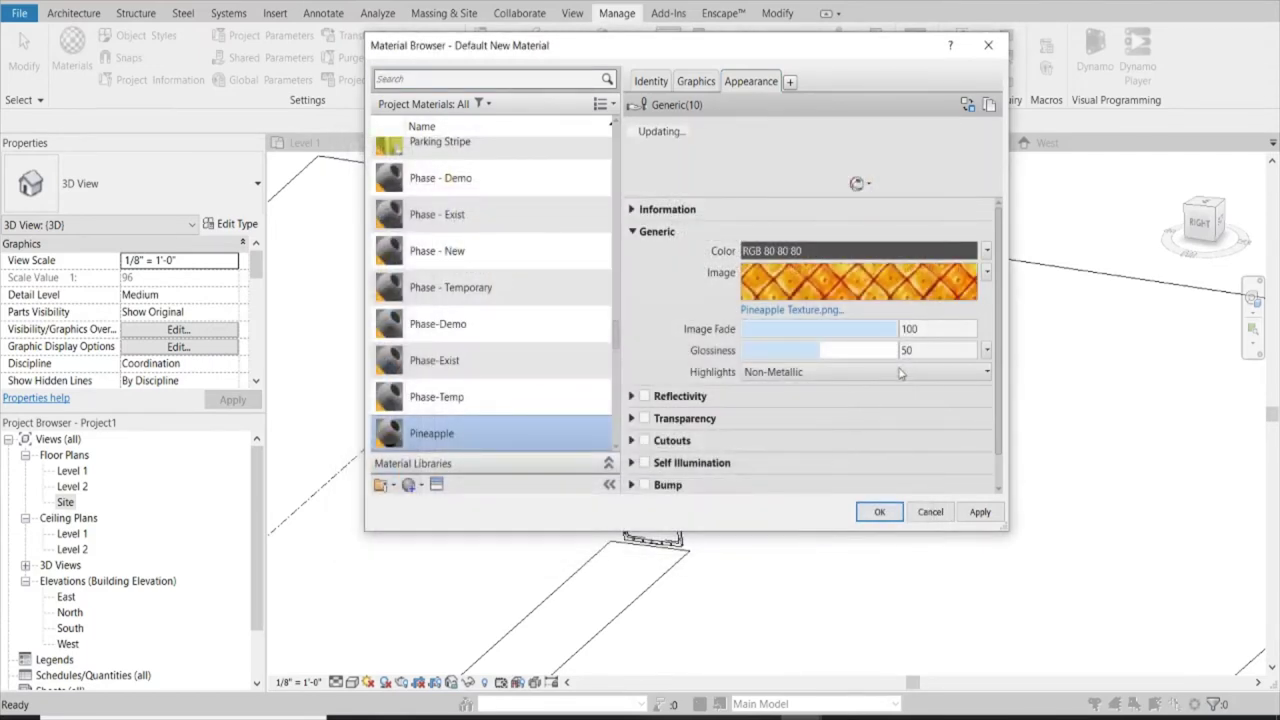
{"action": "left_click", "coordinate": [878, 512]}
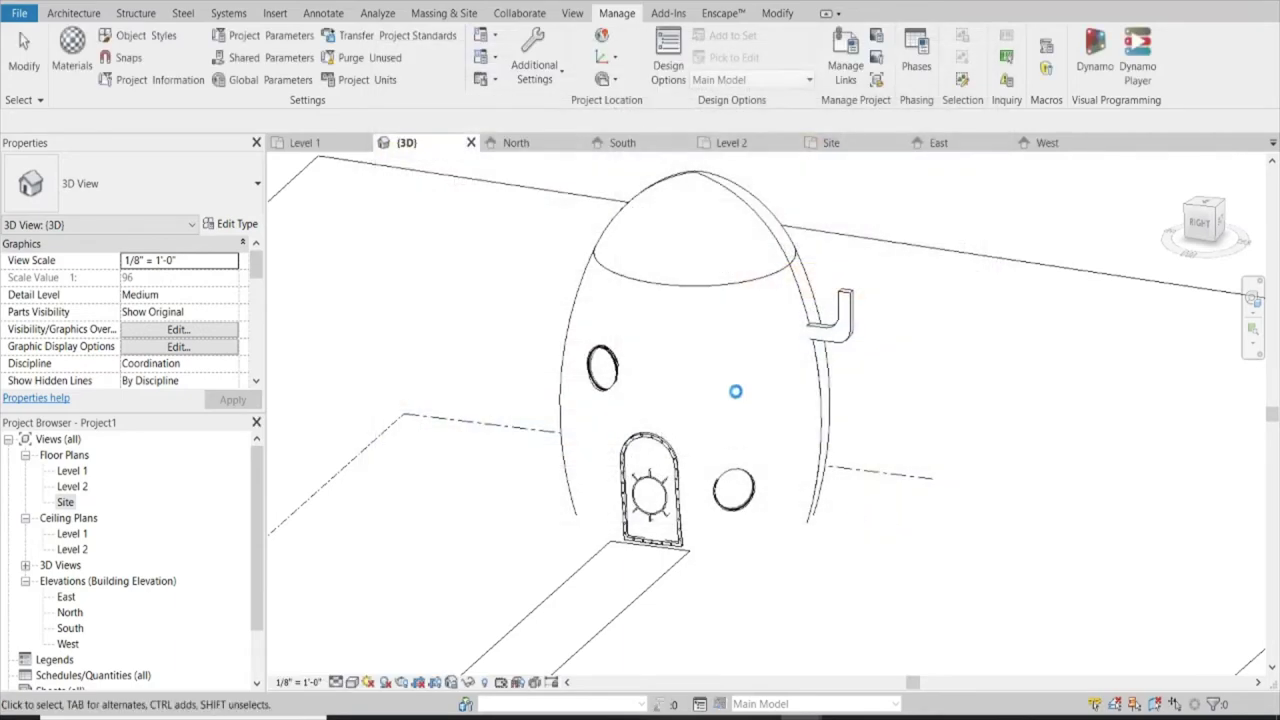
Paint the egg's curved wall face with Pineapple using the PT tool, then view it in Enscape
{"action": "left_click", "coordinate": [664, 292]}
{"action": "left_click", "coordinate": [908, 365]}
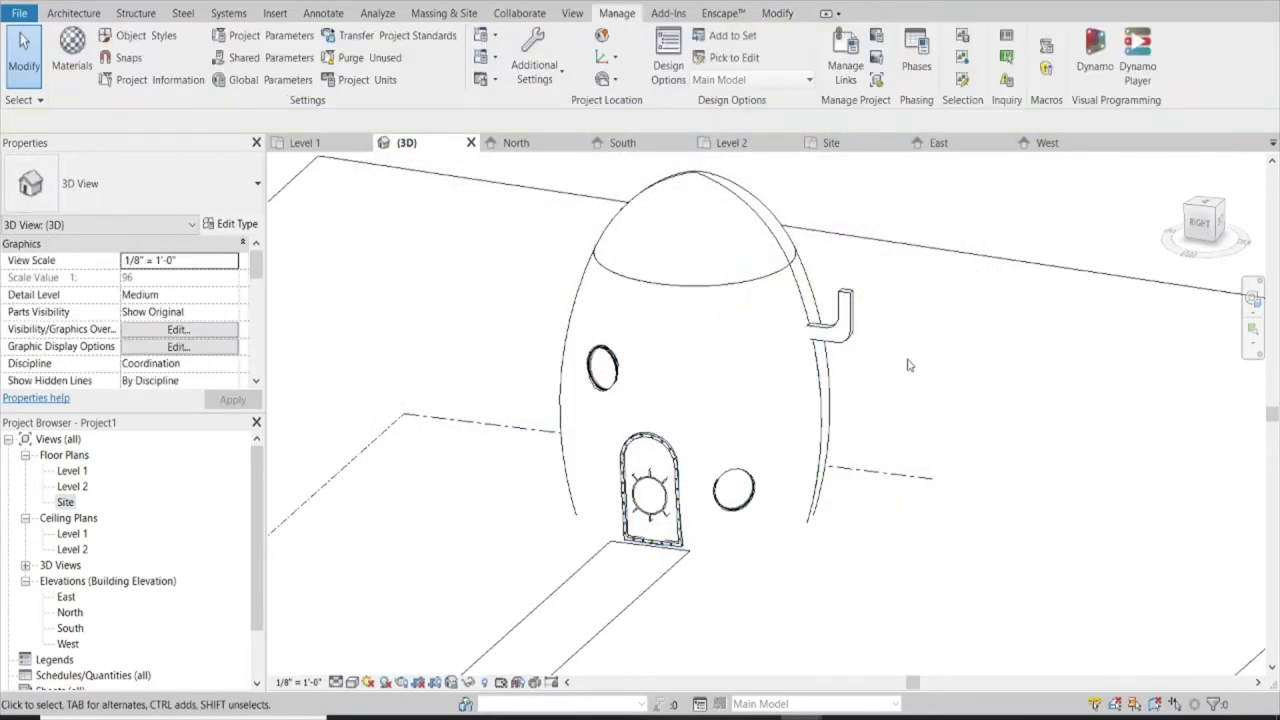
{"action": "key", "text": "p"}
{"action": "key", "text": "t"}
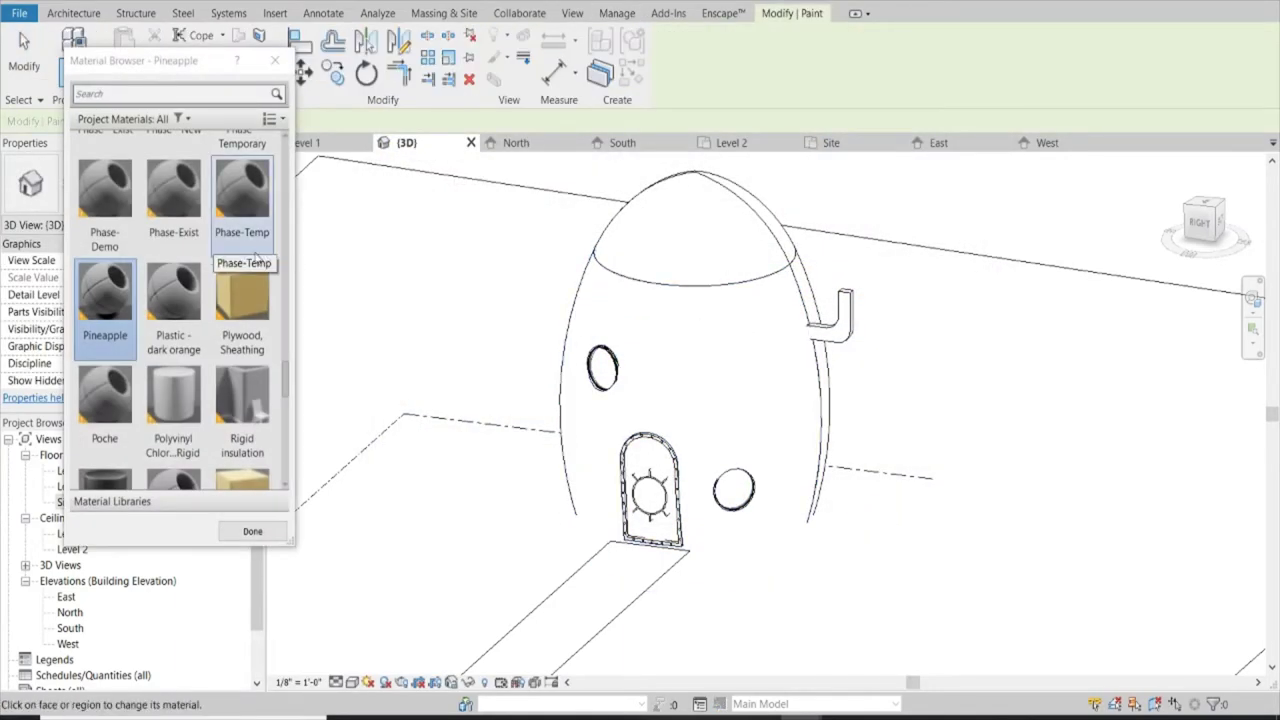
{"action": "left_click", "coordinate": [634, 302]}
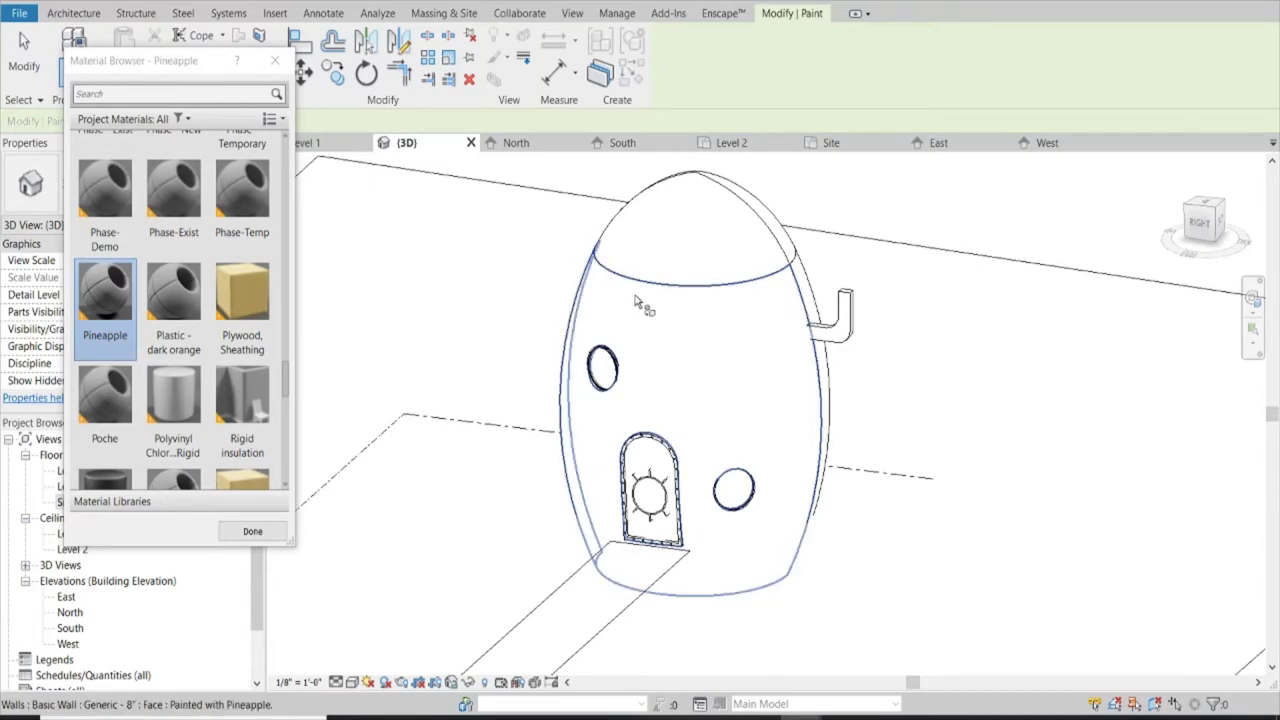
{"action": "left_click", "coordinate": [229, 495]}
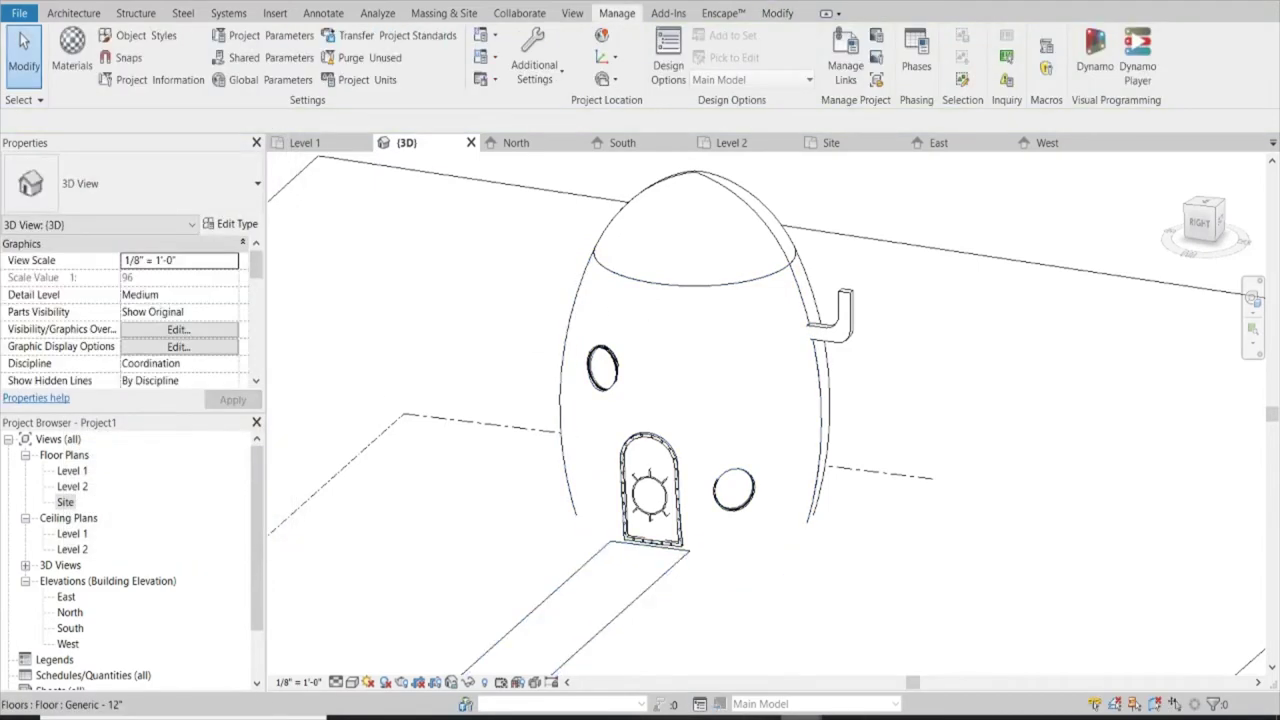
{"action": "left_click", "coordinate": [856, 672]}
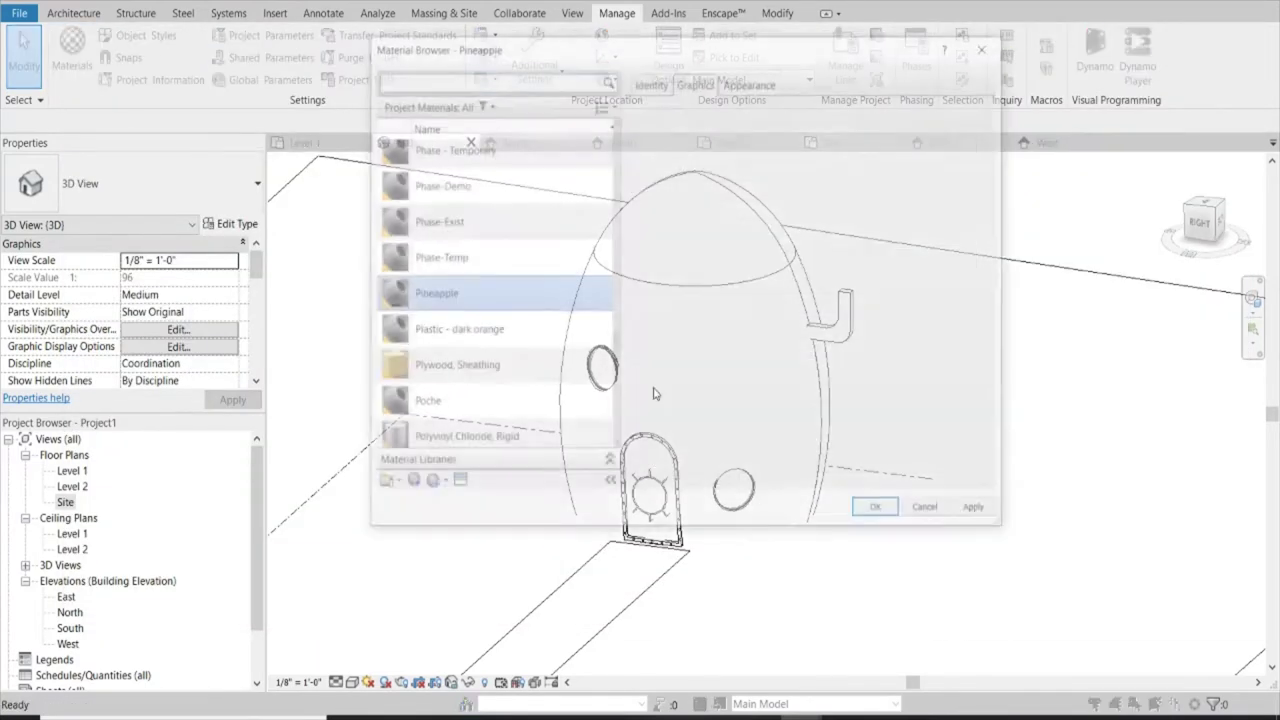
Set the Pineapple texture sample size to 6'-0" by 6'-0", apply it, and view the Enscape render
{"action": "left_click", "coordinate": [762, 82]}
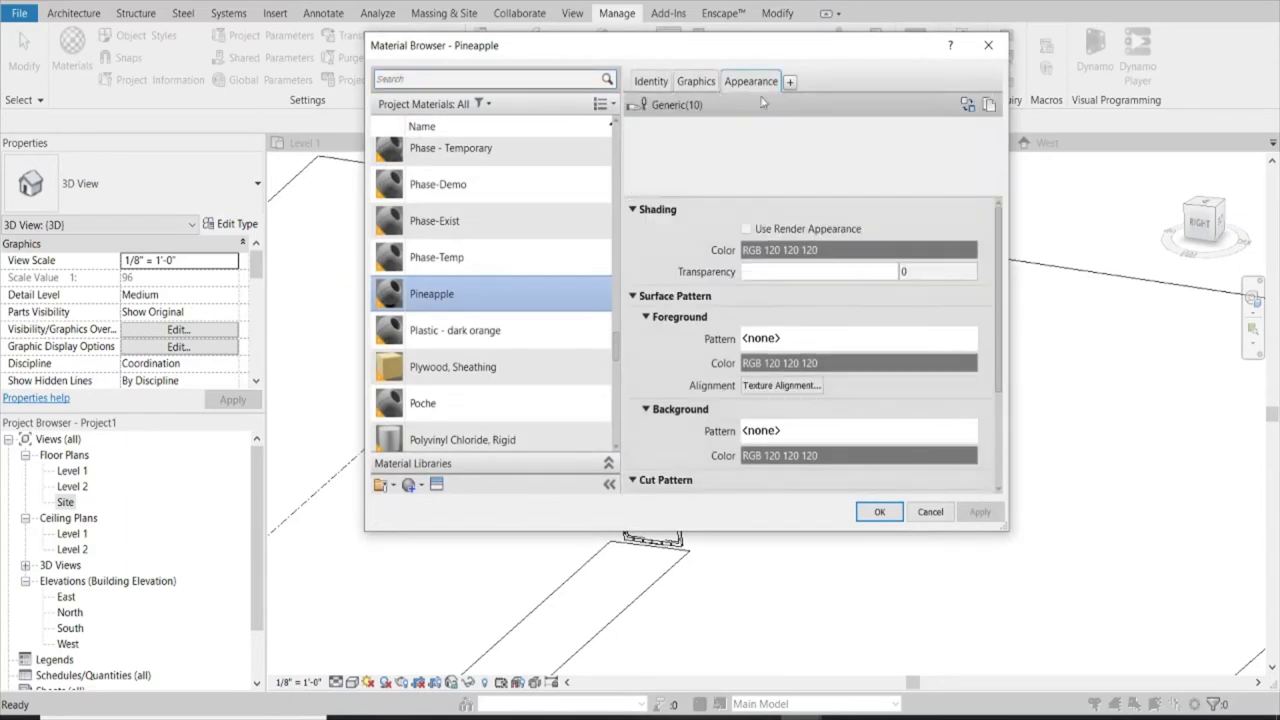
{"action": "left_click", "coordinate": [820, 289]}
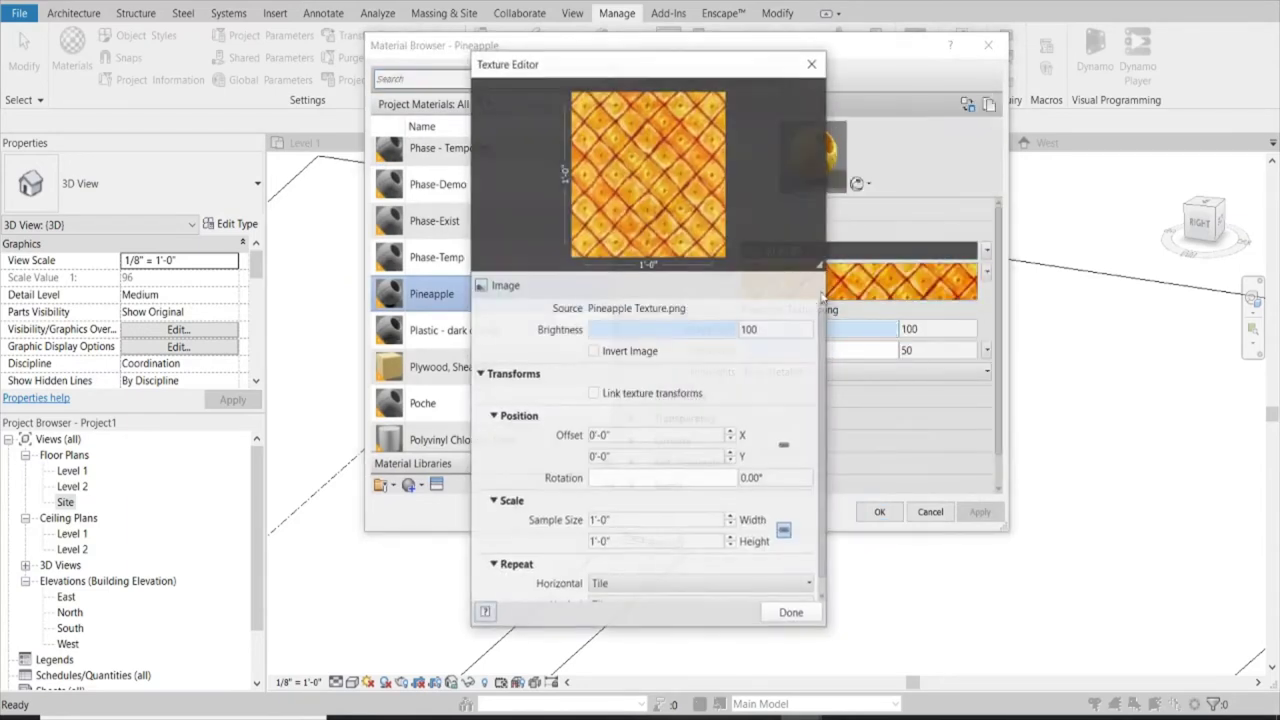
{"action": "left_click", "coordinate": [590, 521]}
{"action": "type", "text": "72"}
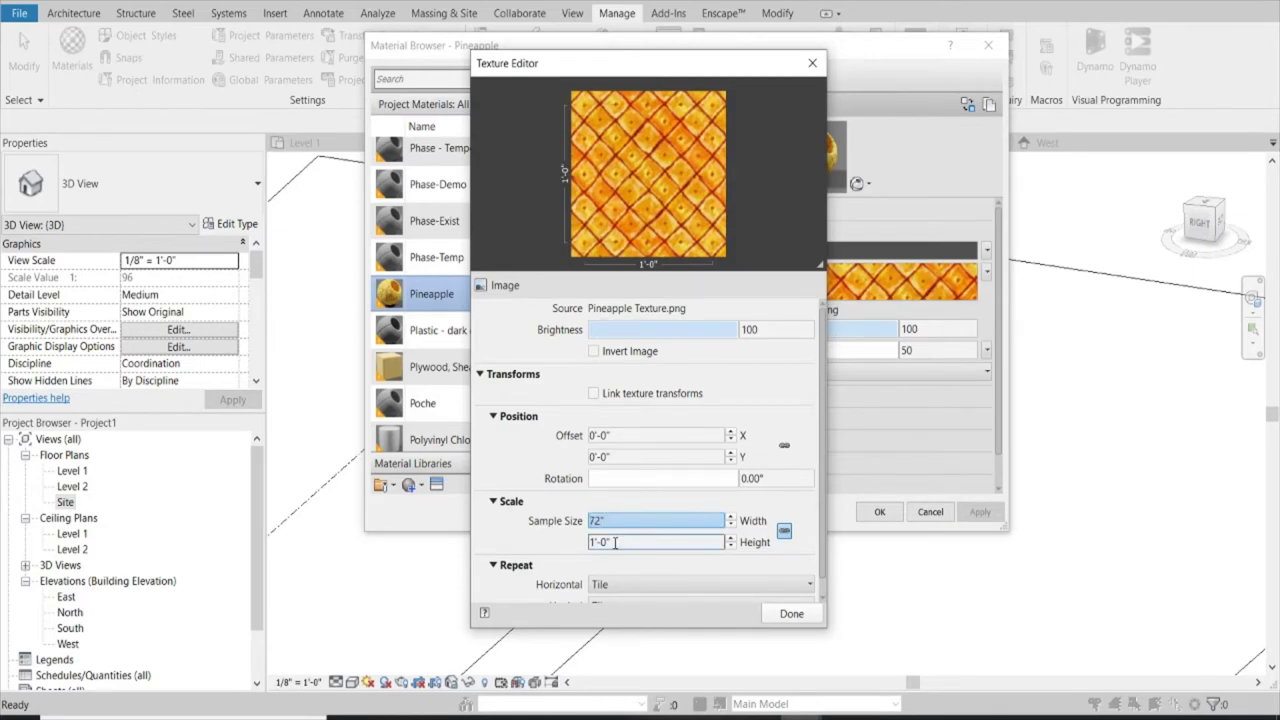
{"action": "left_click", "coordinate": [615, 542]}
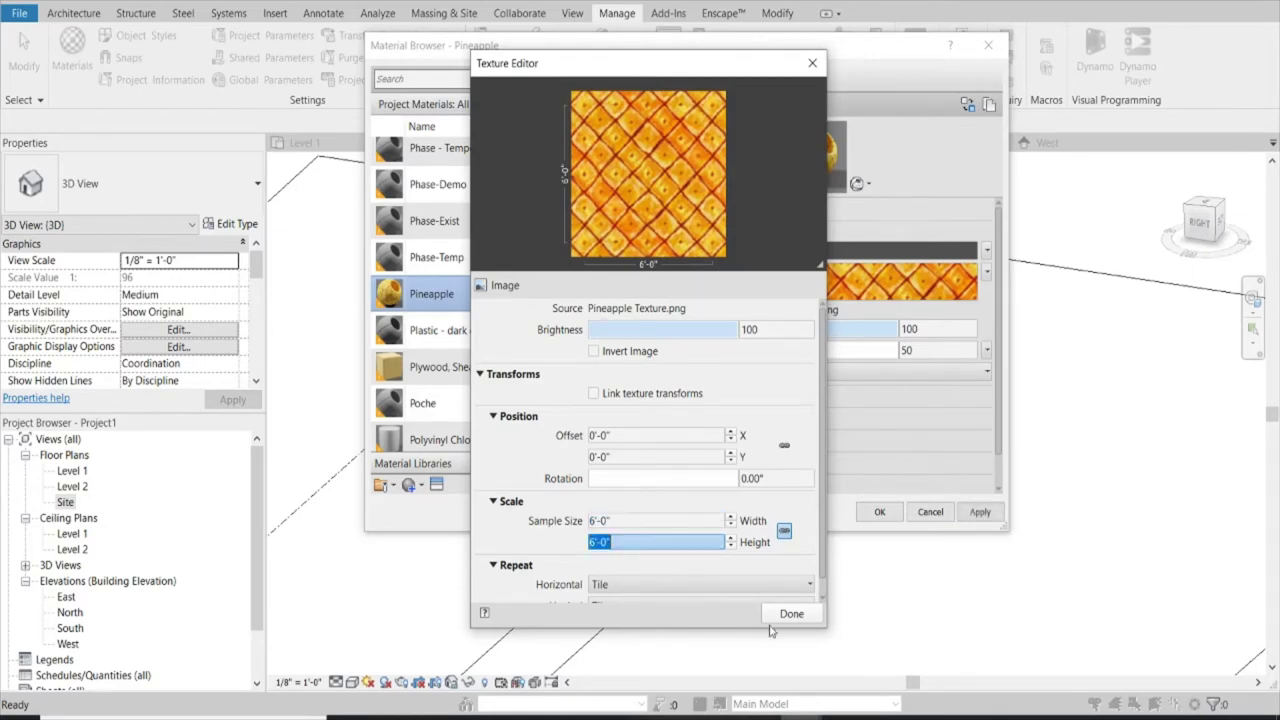
{"action": "left_click", "coordinate": [791, 613]}
{"action": "left_click", "coordinate": [980, 511]}
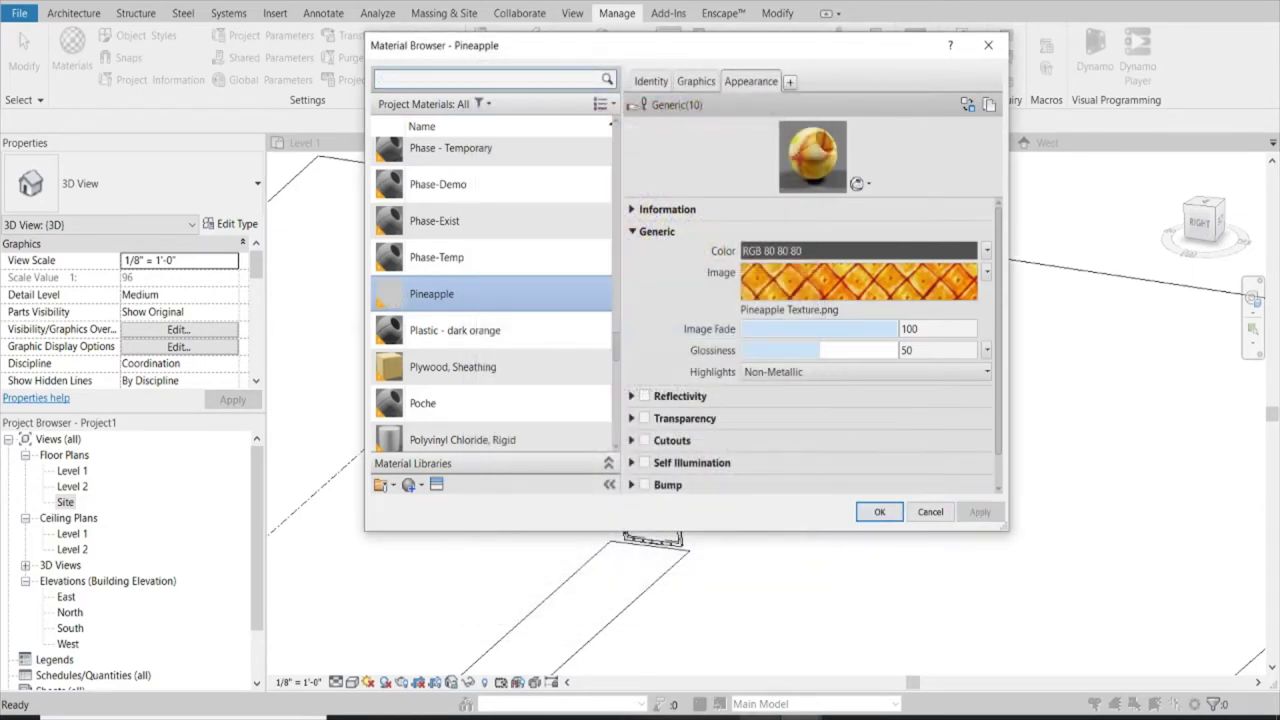
{"action": "left_click", "coordinate": [1090, 645]}
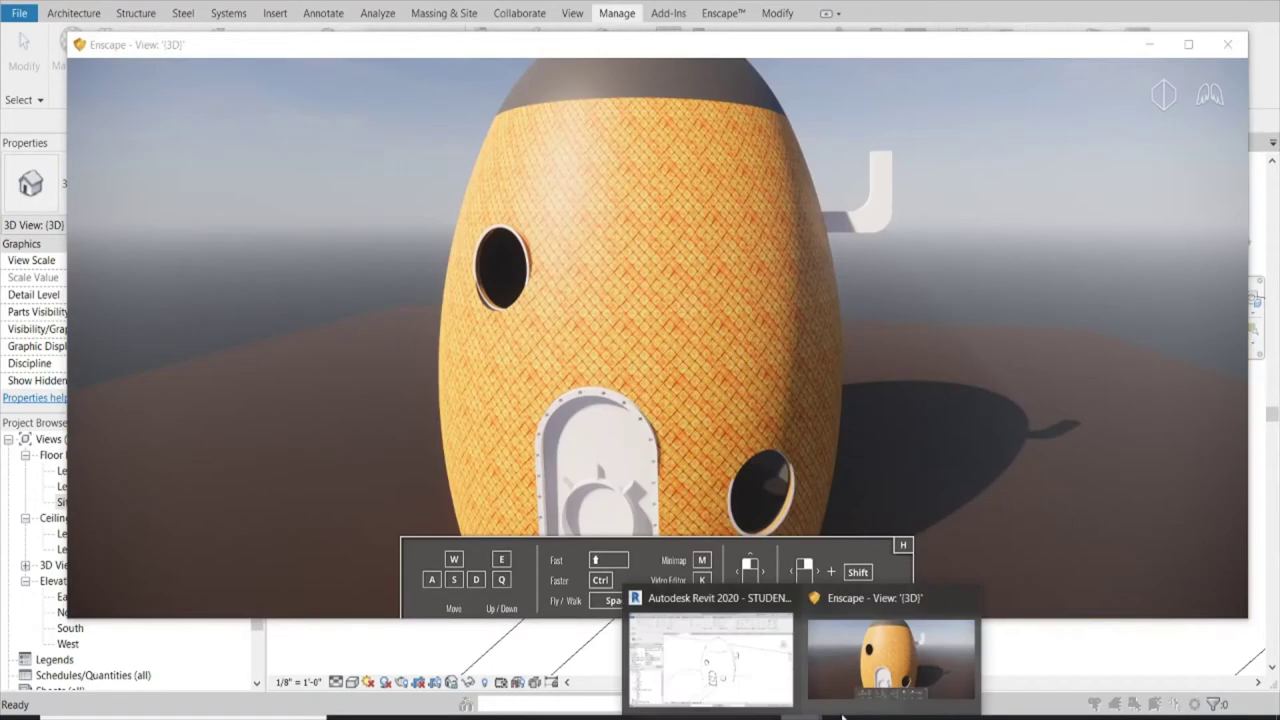
Raise the Pineapple texture sample width to 12'-0" and check the pattern in Enscape
{"action": "left_click", "coordinate": [880, 672]}
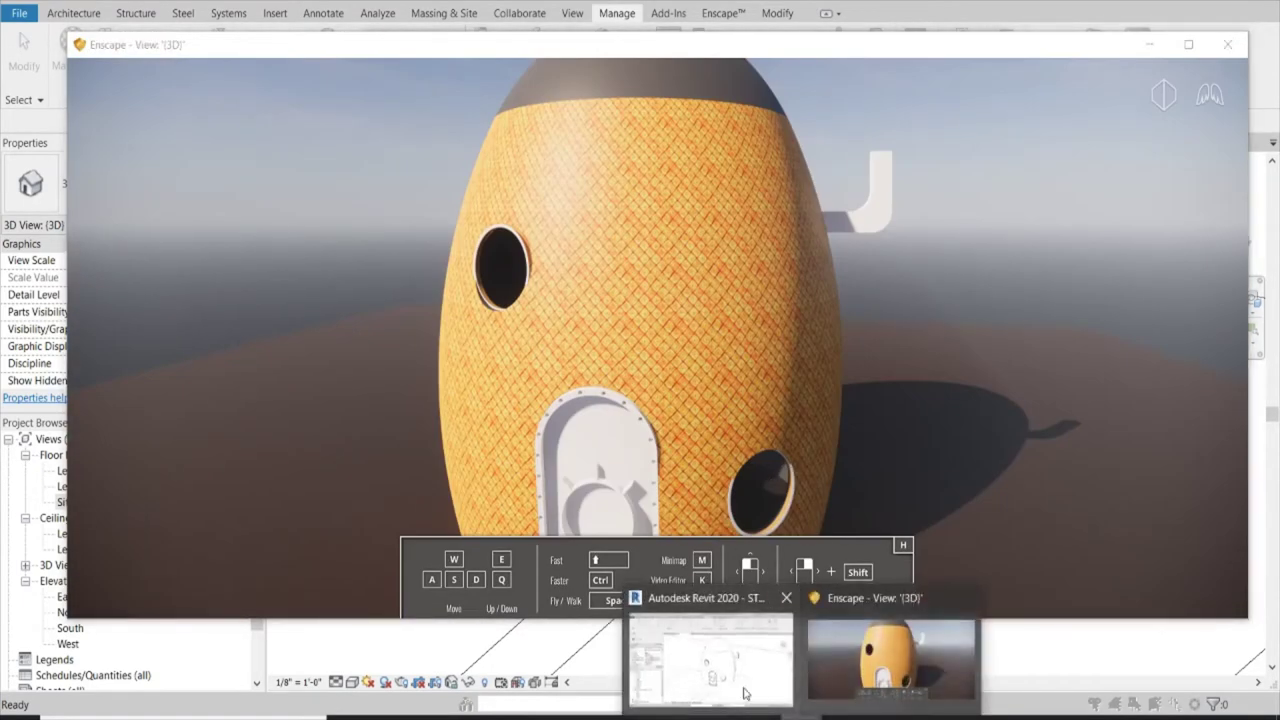
{"action": "left_click", "coordinate": [715, 690]}
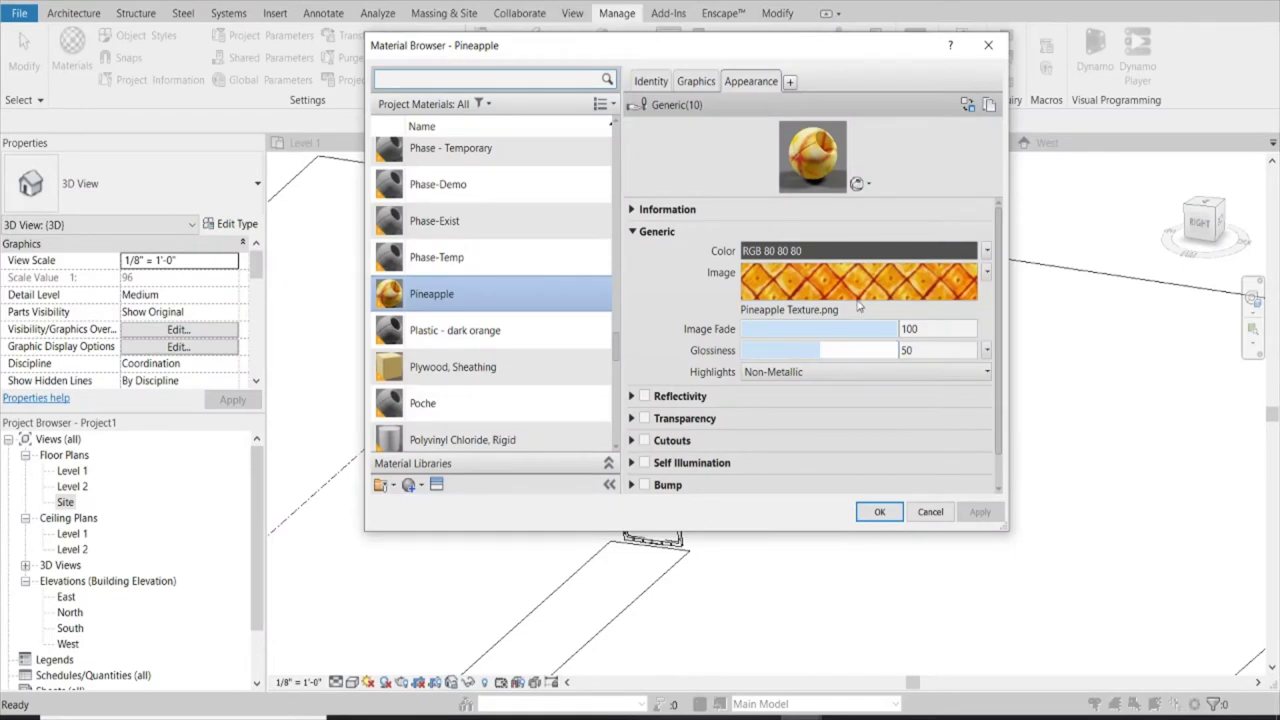
{"action": "left_click", "coordinate": [858, 307]}
{"action": "type", "text": "12'"}
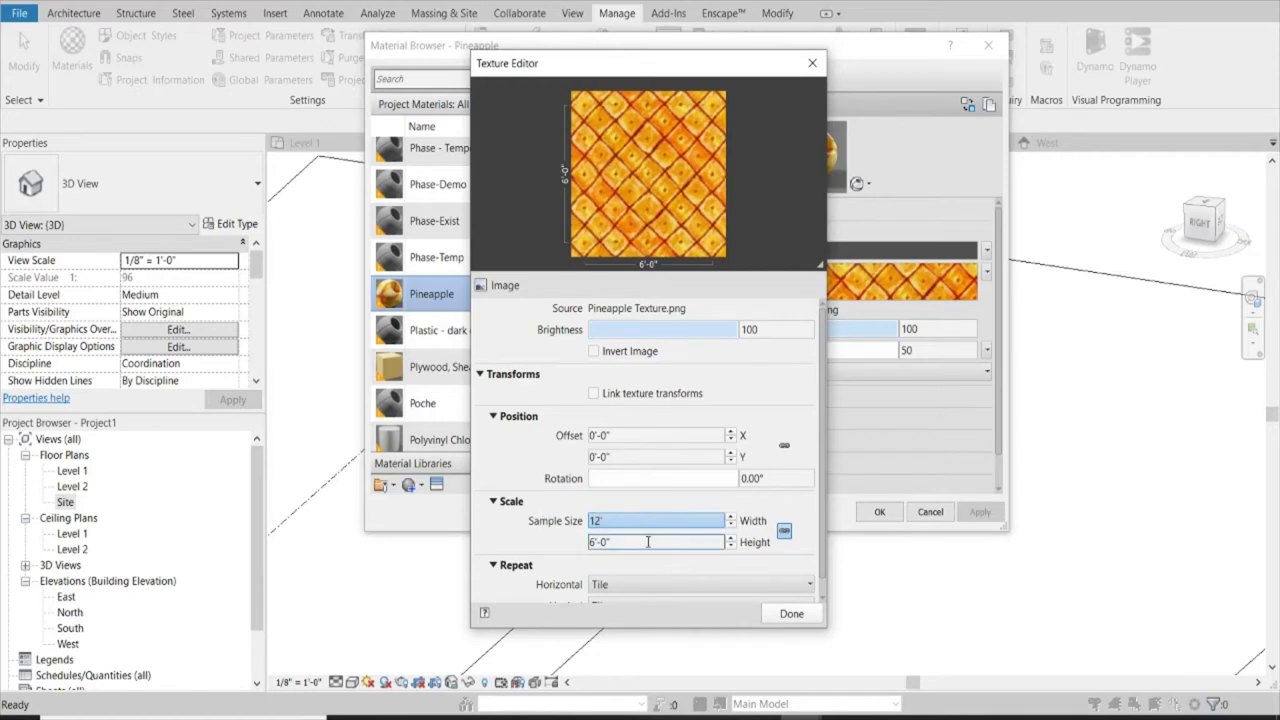
{"action": "key", "text": "Tab"}
{"action": "left_click", "coordinate": [791, 613]}
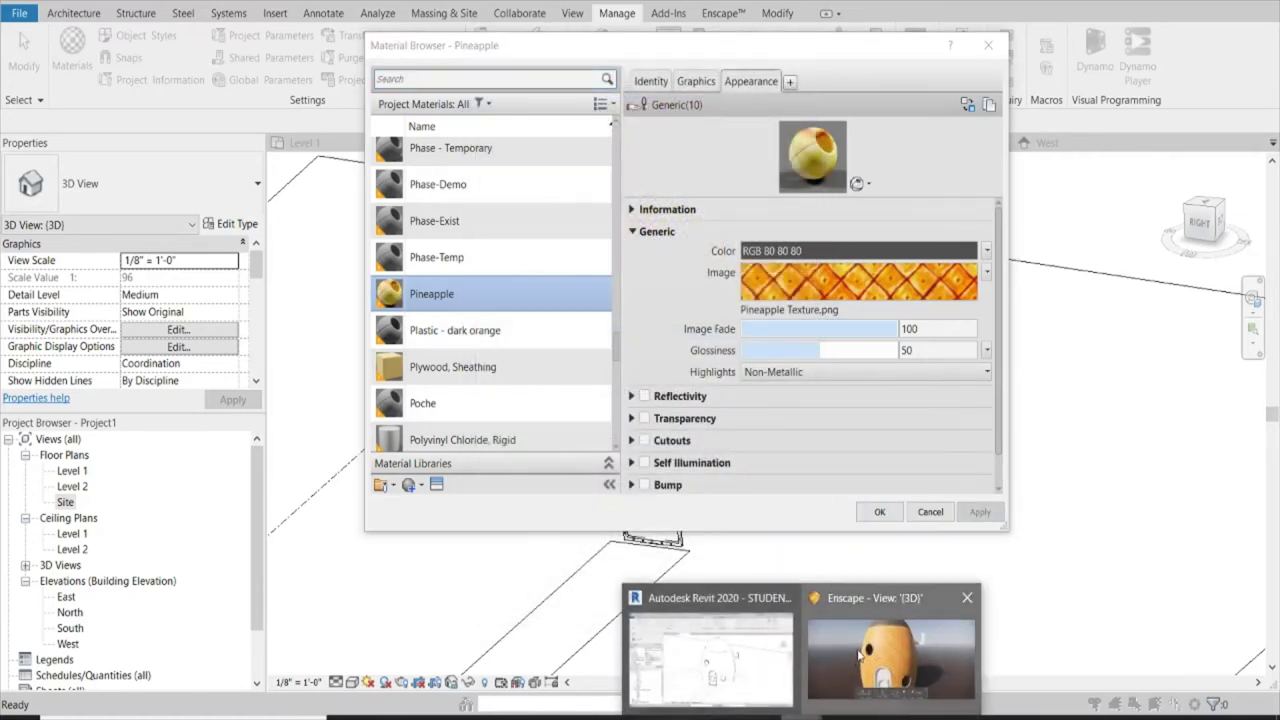
{"action": "left_click", "coordinate": [861, 650]}
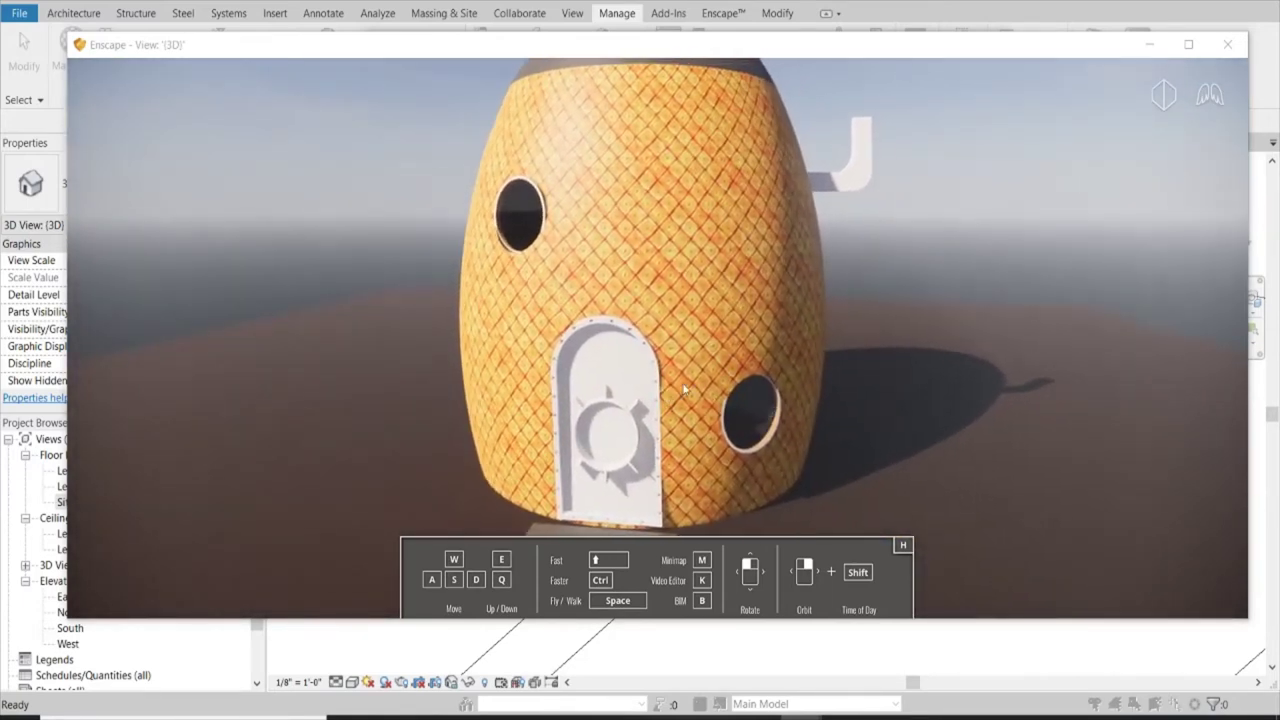
Enlarge the texture to 24', apply it, and paint the dome top with Pineapple
{"action": "left_click", "coordinate": [1147, 46]}
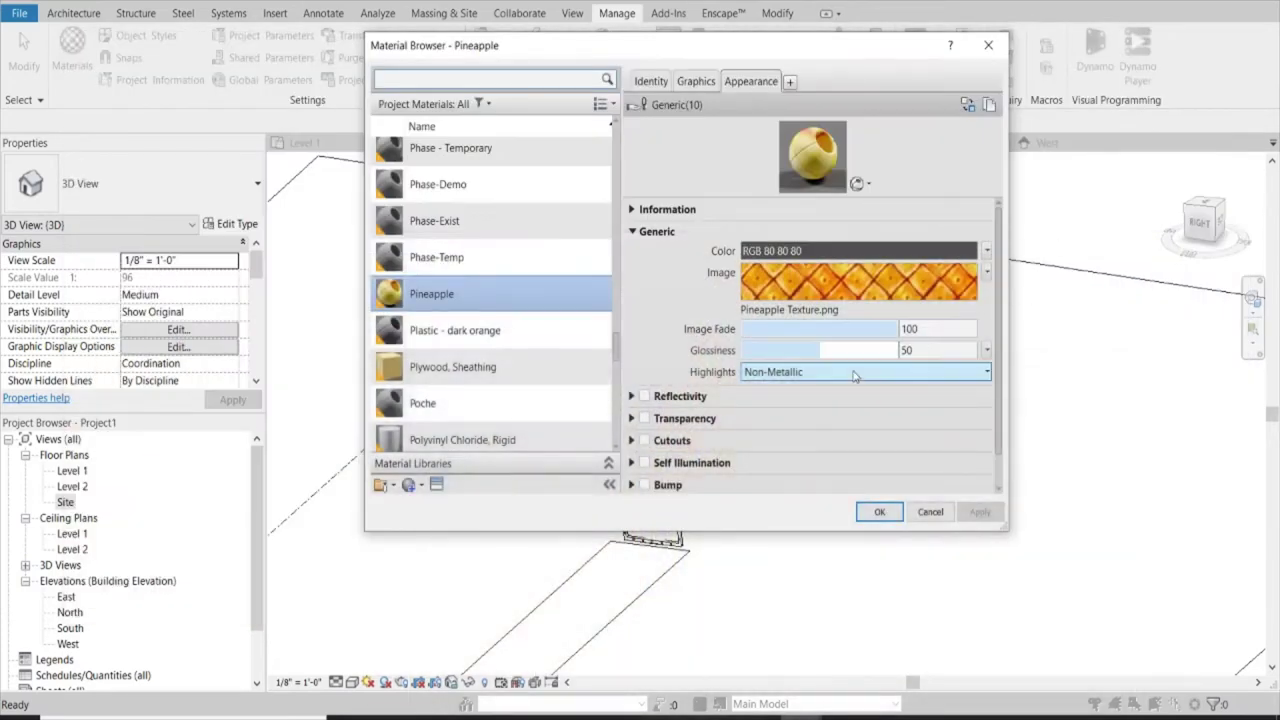
{"action": "left_click", "coordinate": [866, 290]}
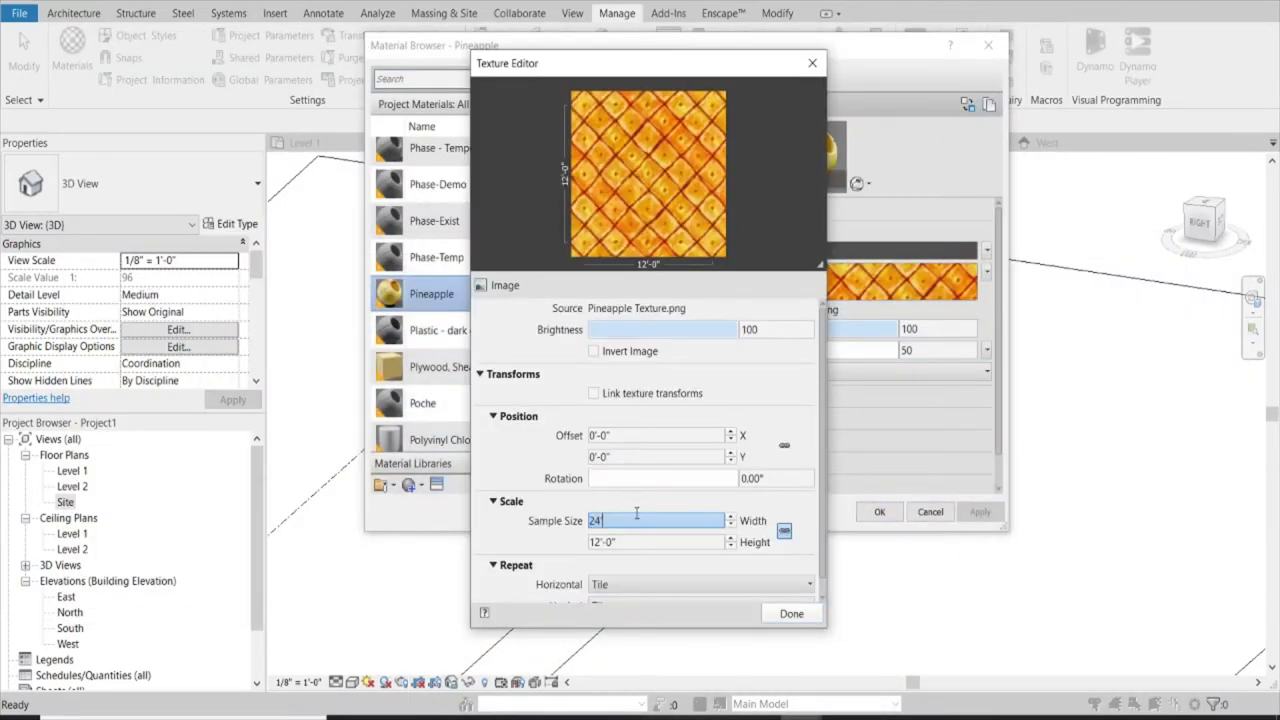
{"action": "left_click", "coordinate": [791, 613]}
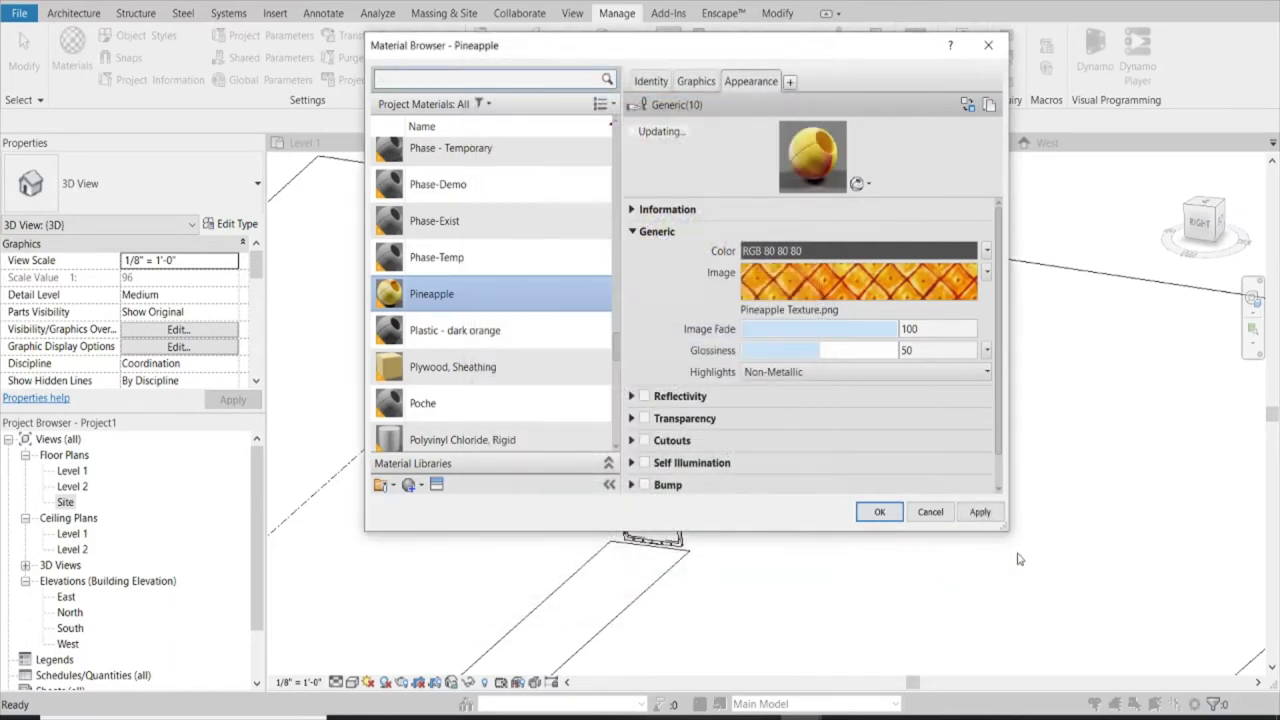
{"action": "left_click", "coordinate": [980, 511]}
{"action": "left_click", "coordinate": [890, 650]}
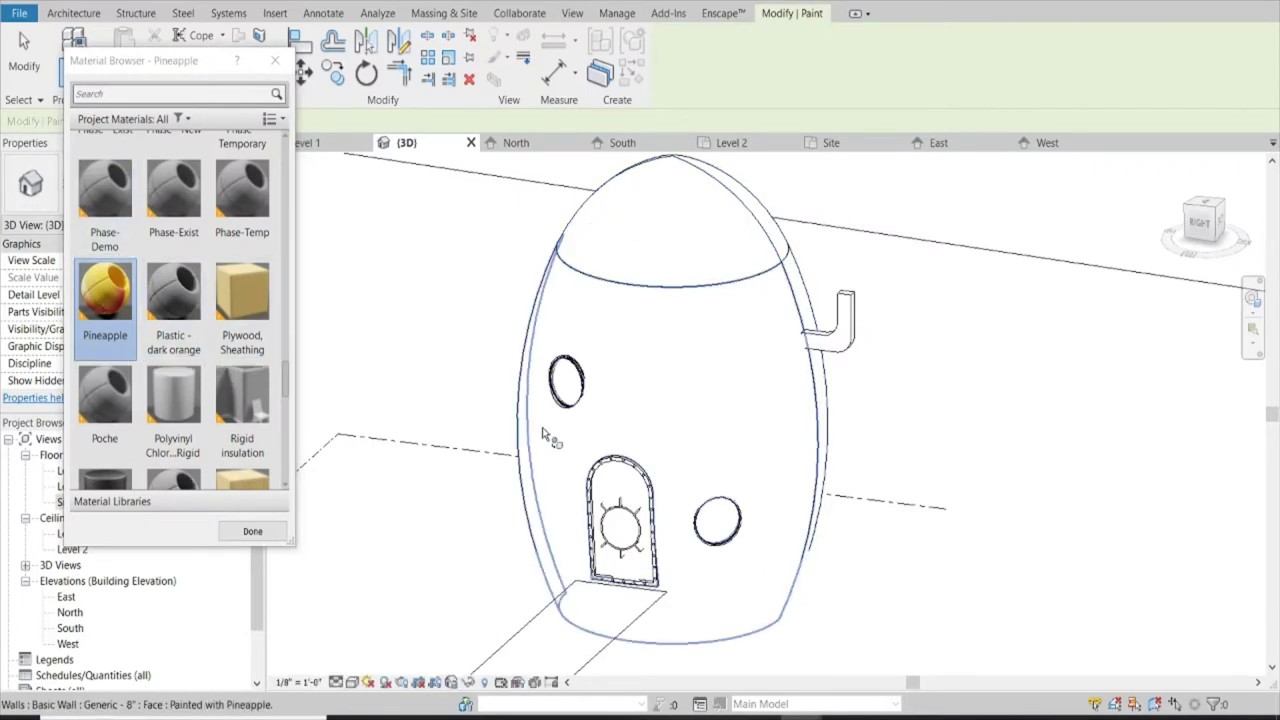
{"action": "scroll", "coordinate": [480, 383], "scroll_direction": "down", "scroll_amount": 2}
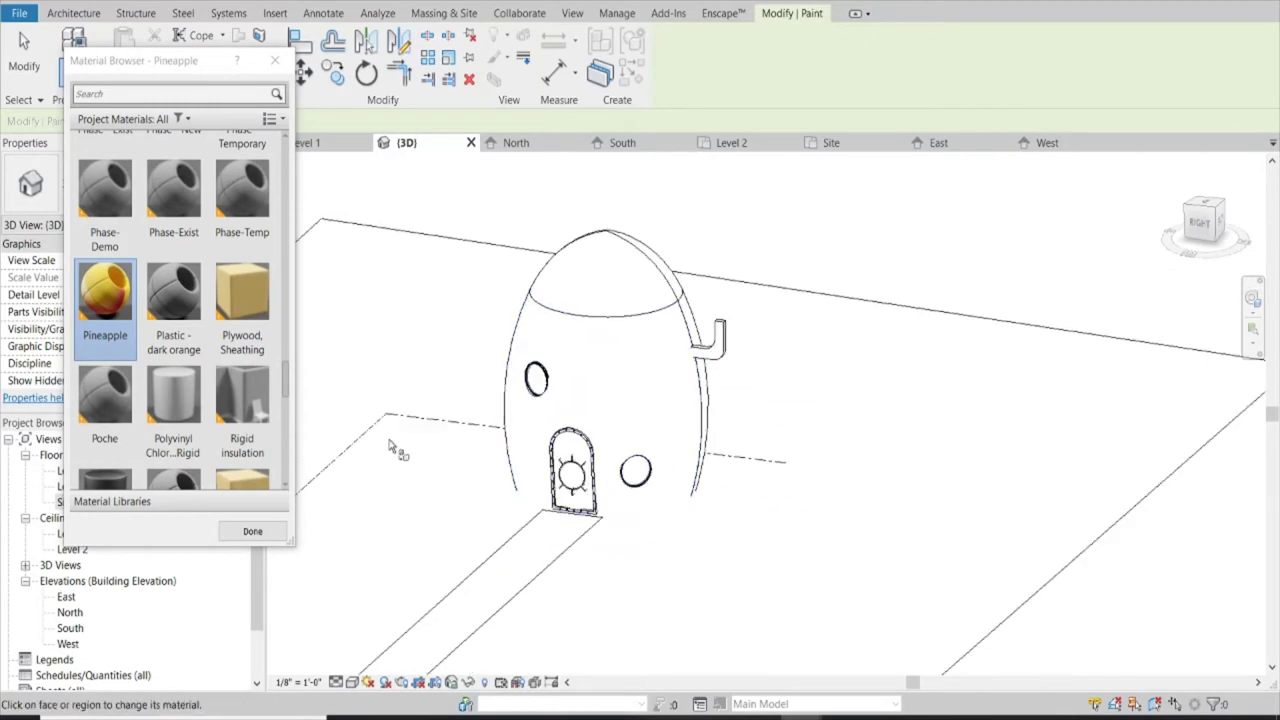
{"action": "left_click", "coordinate": [257, 531]}
Compare the Enscape render with the cartoon pineapple-house reference, then zoom to the door in Revit
{"action": "left_click", "coordinate": [885, 655]}
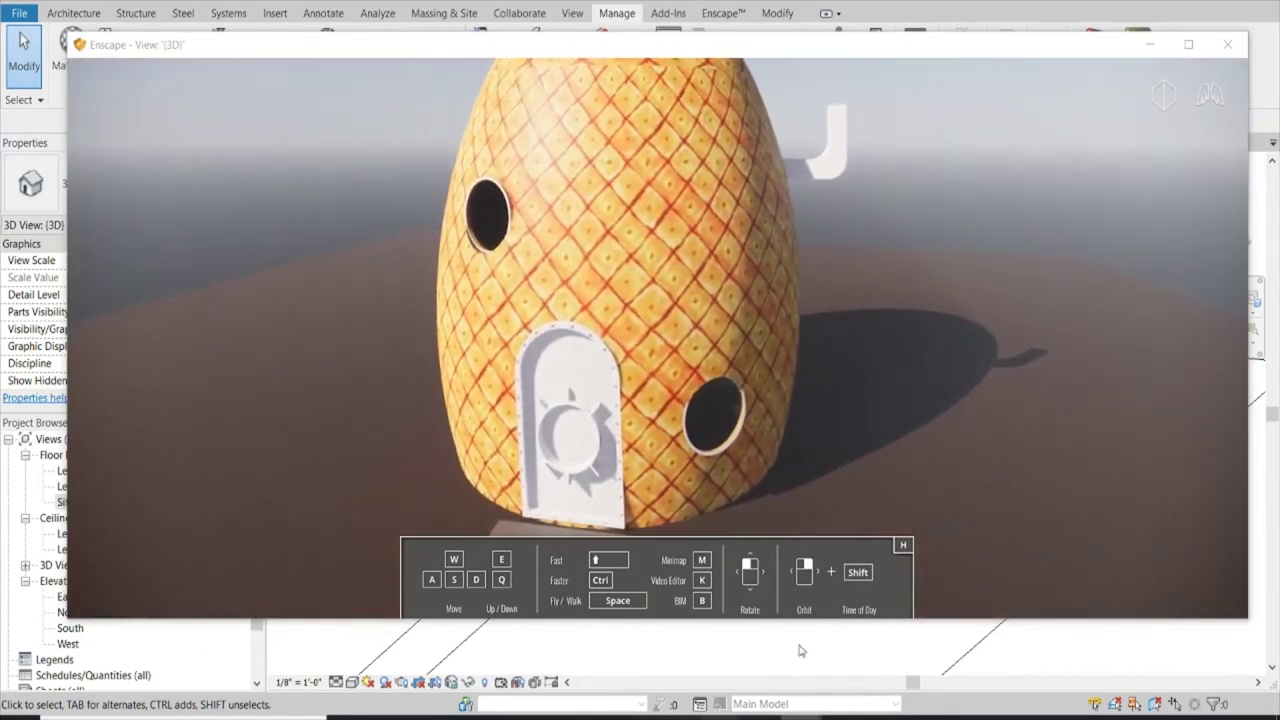
{"action": "key", "text": "alt+Tab"}
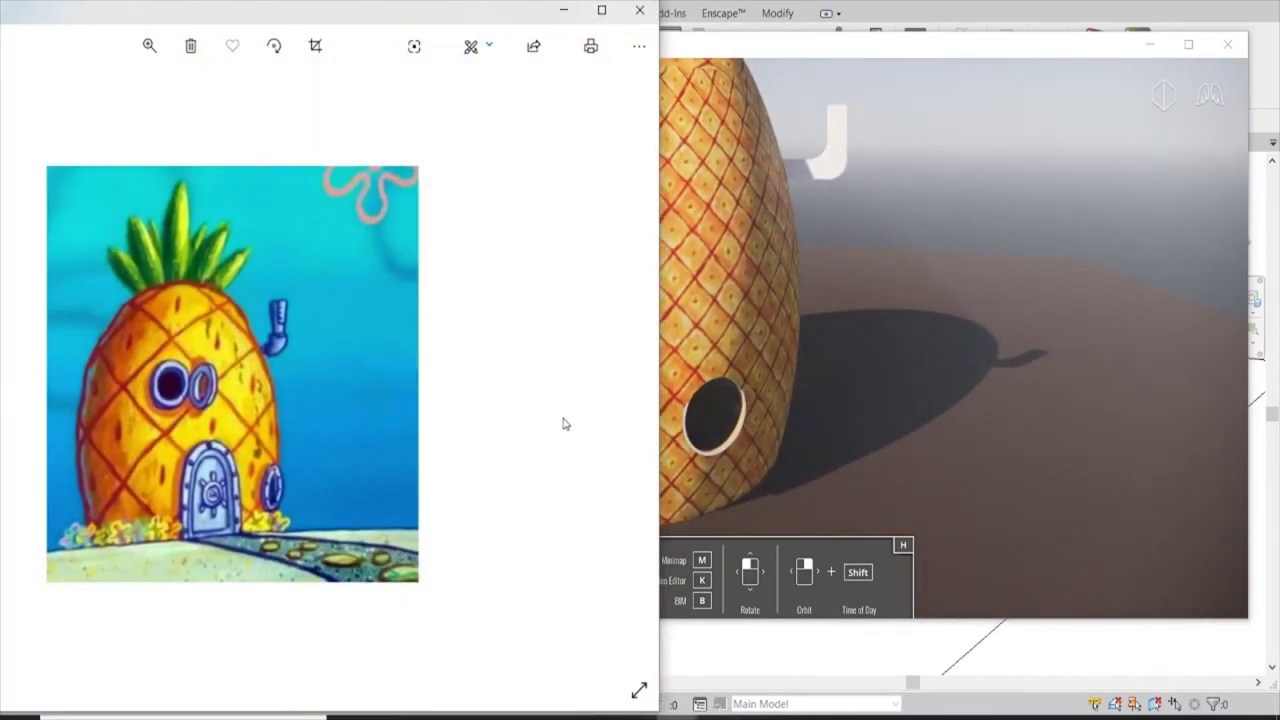
{"action": "left_click", "coordinate": [562, 11]}
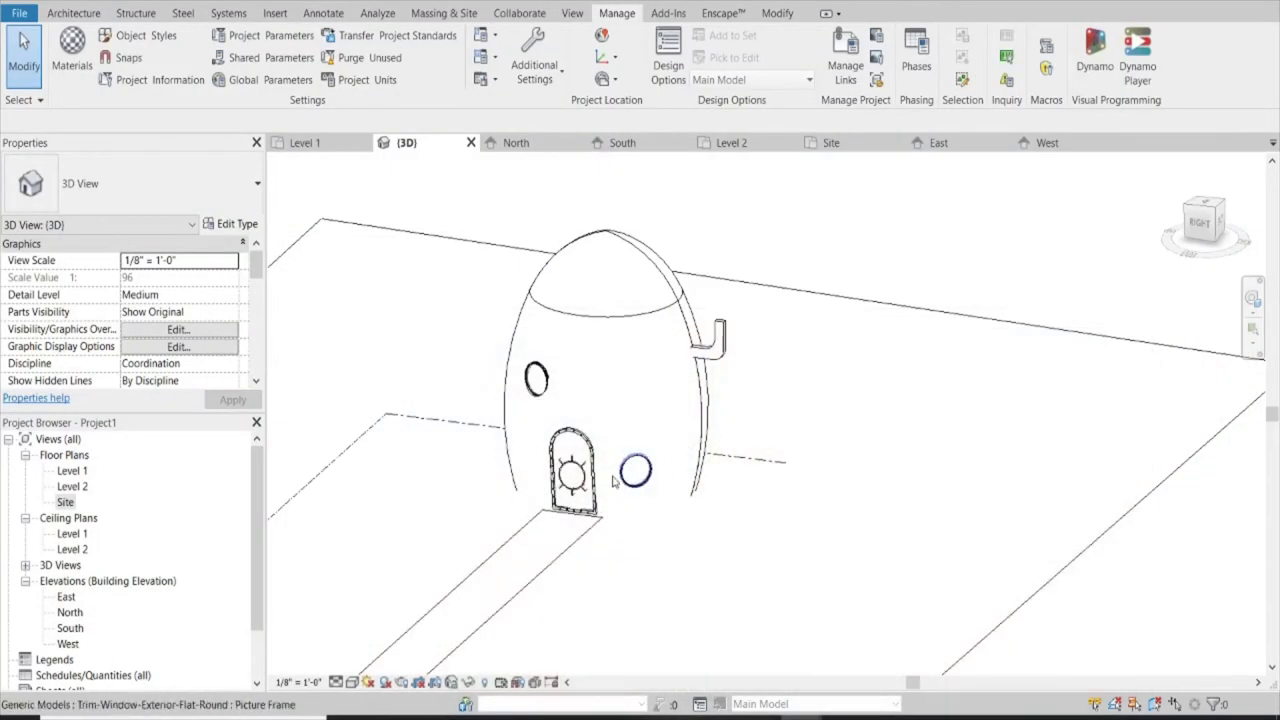
{"action": "scroll", "coordinate": [586, 391], "scroll_direction": "up", "scroll_amount": 3}
{"action": "scroll", "coordinate": [571, 370], "scroll_direction": "up", "scroll_amount": 2}
Select the egg house door, check its type properties, and start editing it in place
{"action": "left_click", "coordinate": [557, 325]}
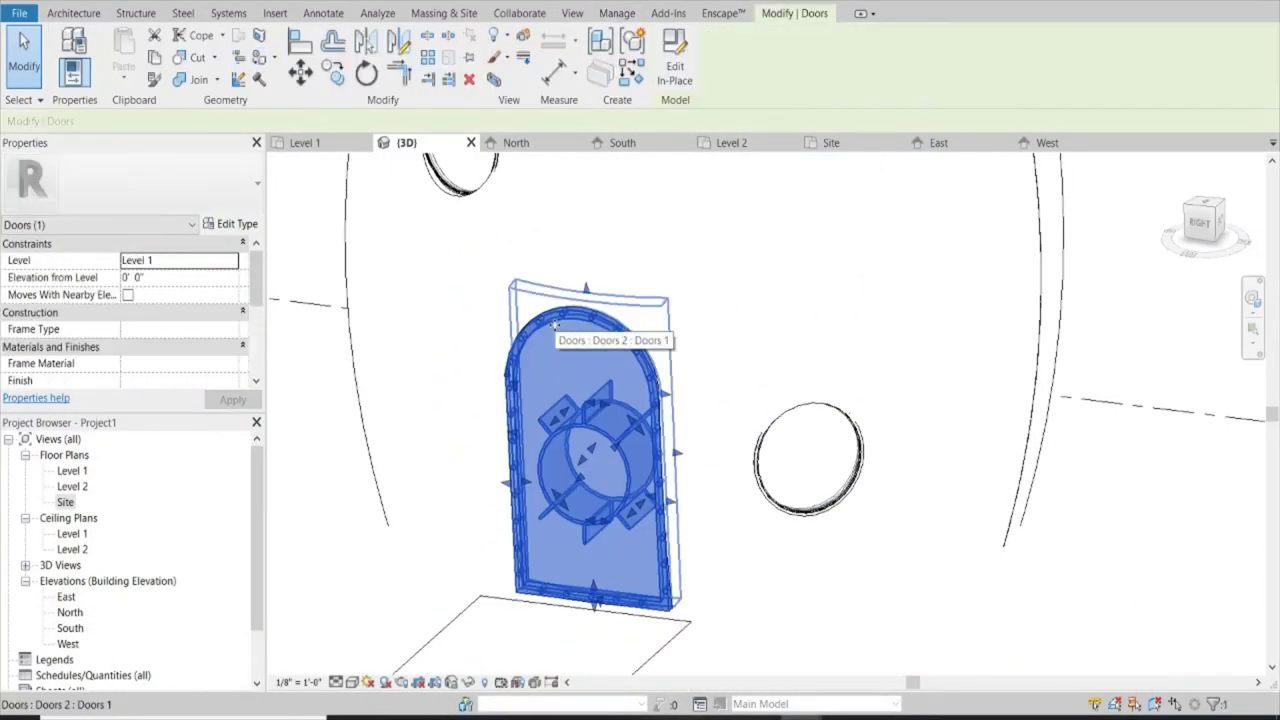
{"action": "scroll", "coordinate": [239, 348], "scroll_direction": "up", "scroll_amount": 5}
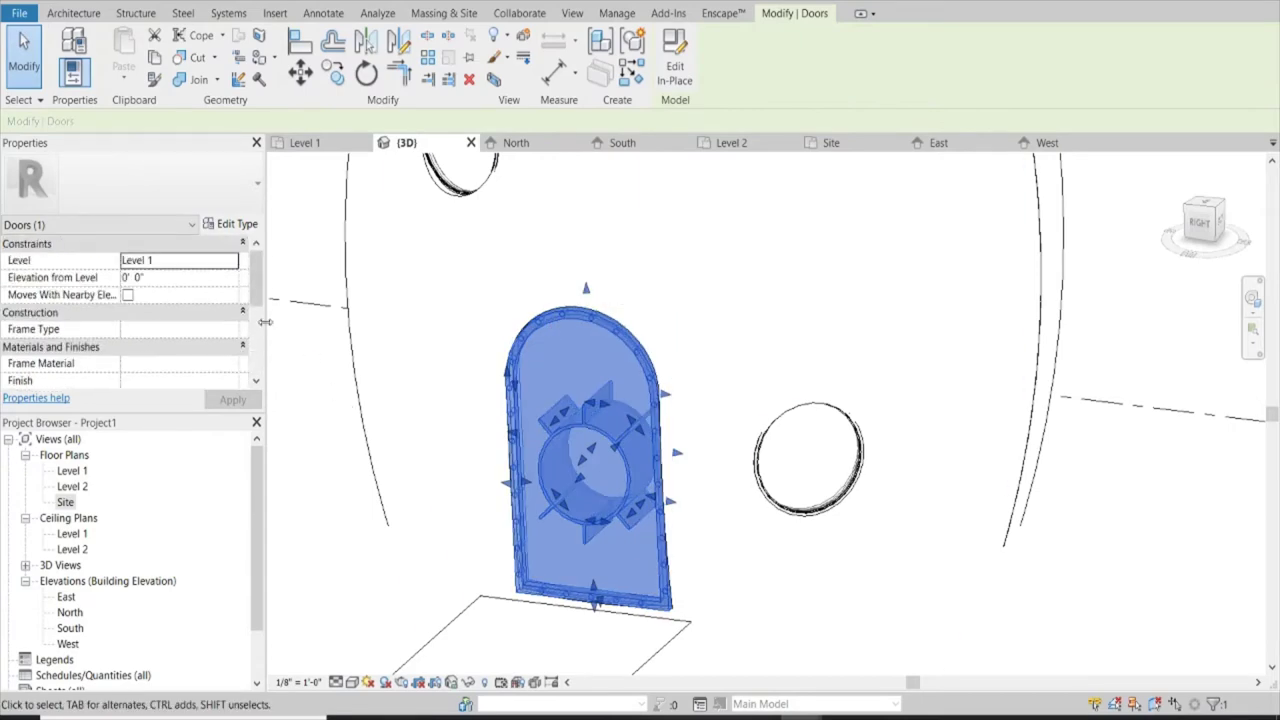
{"action": "left_click", "coordinate": [230, 224]}
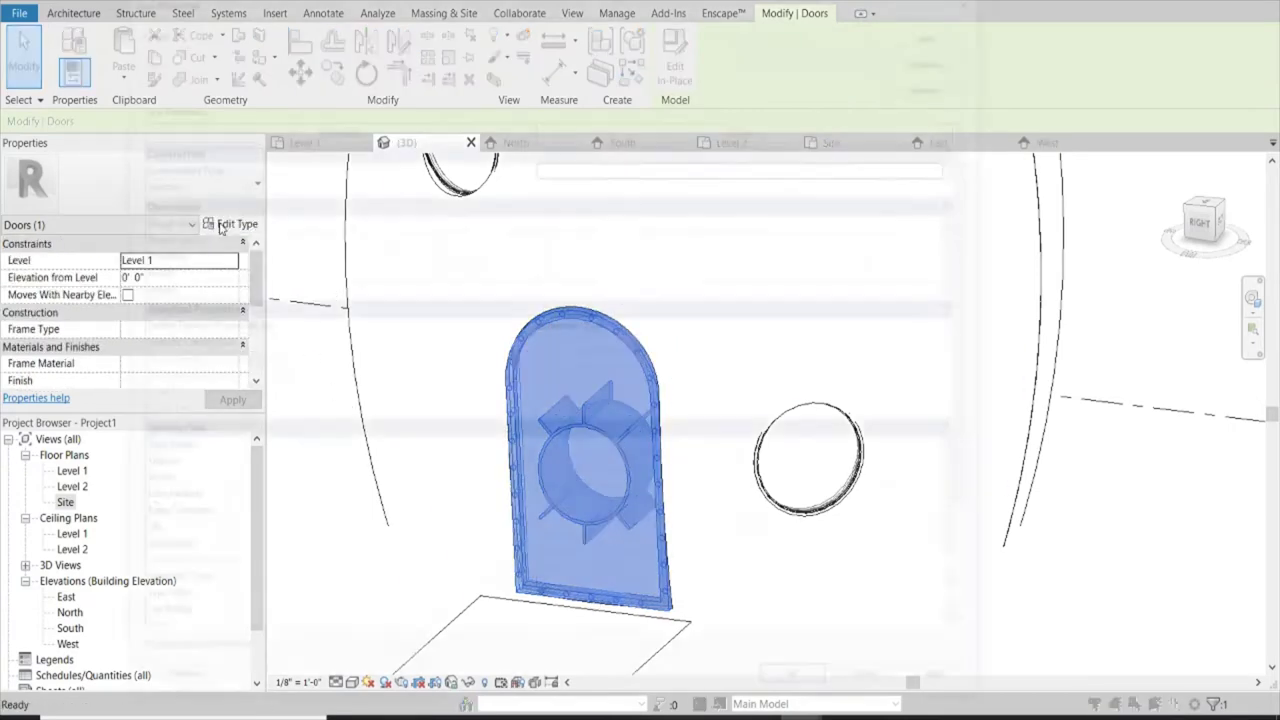
{"action": "left_click", "coordinate": [878, 688]}
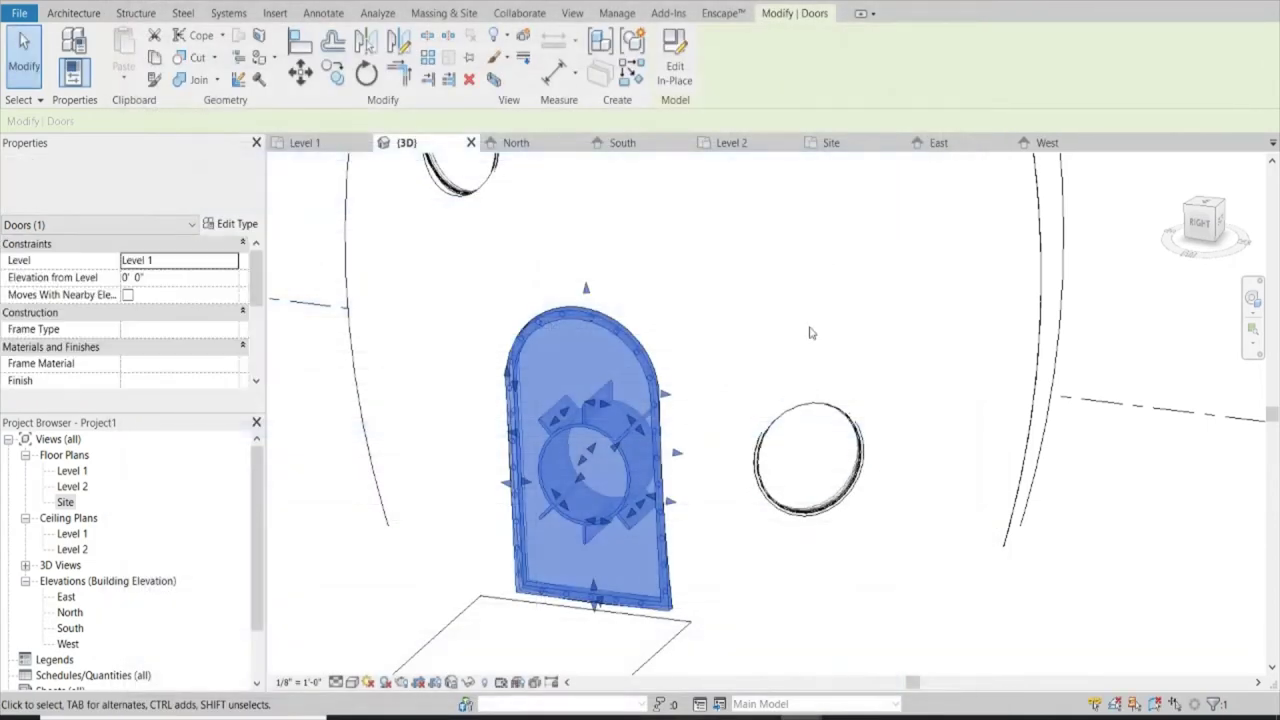
{"action": "left_click", "coordinate": [670, 72]}
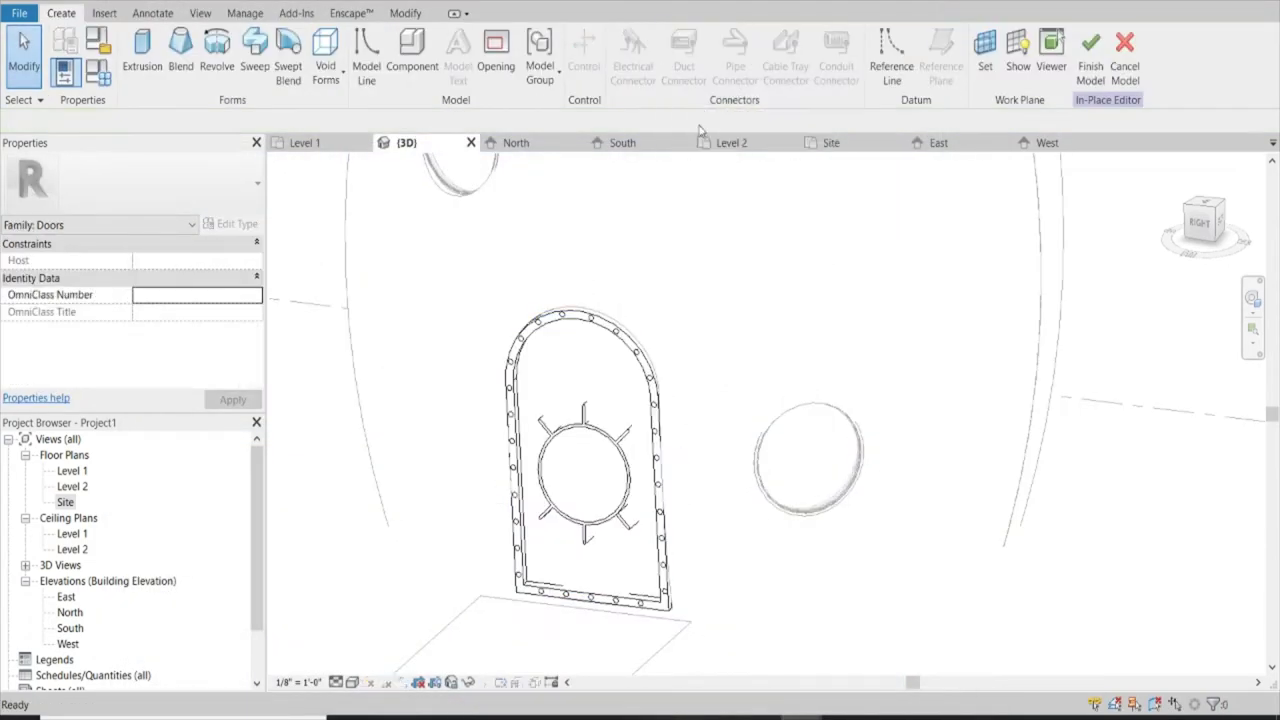
Set the door's arched frame extrusion material to Aluminum
{"action": "left_click", "coordinate": [626, 346]}
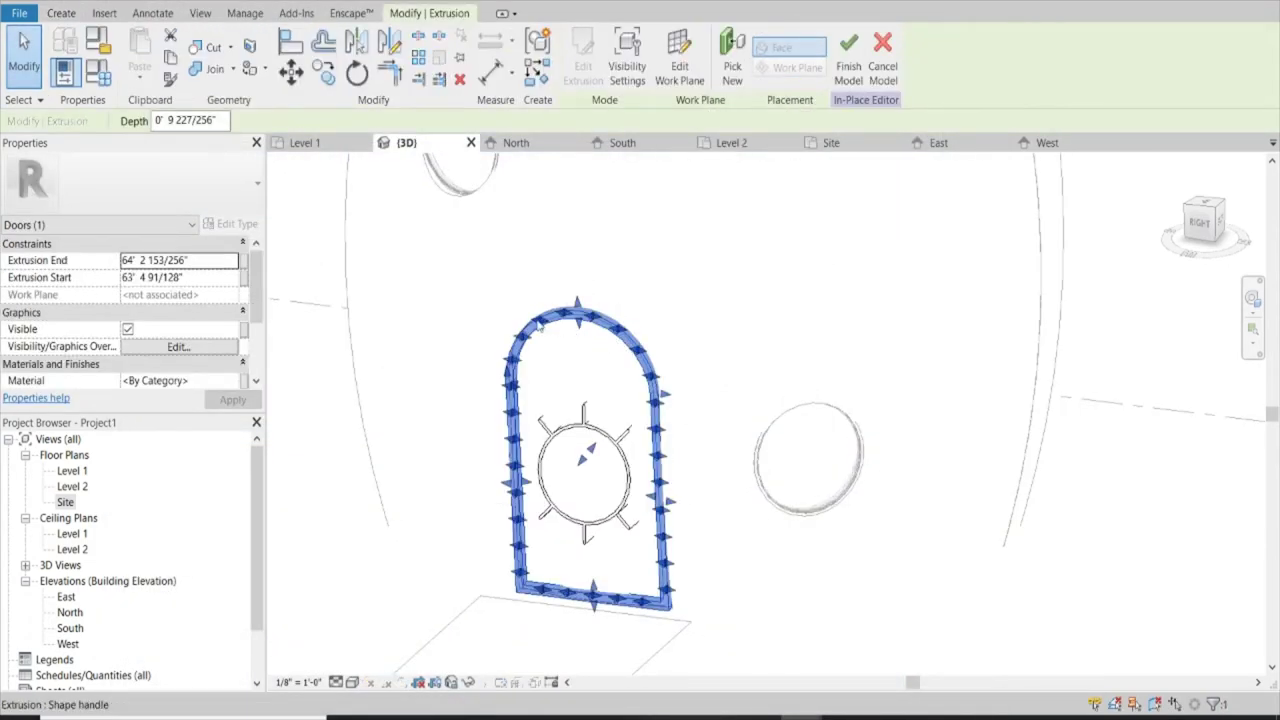
{"action": "left_click", "coordinate": [226, 388]}
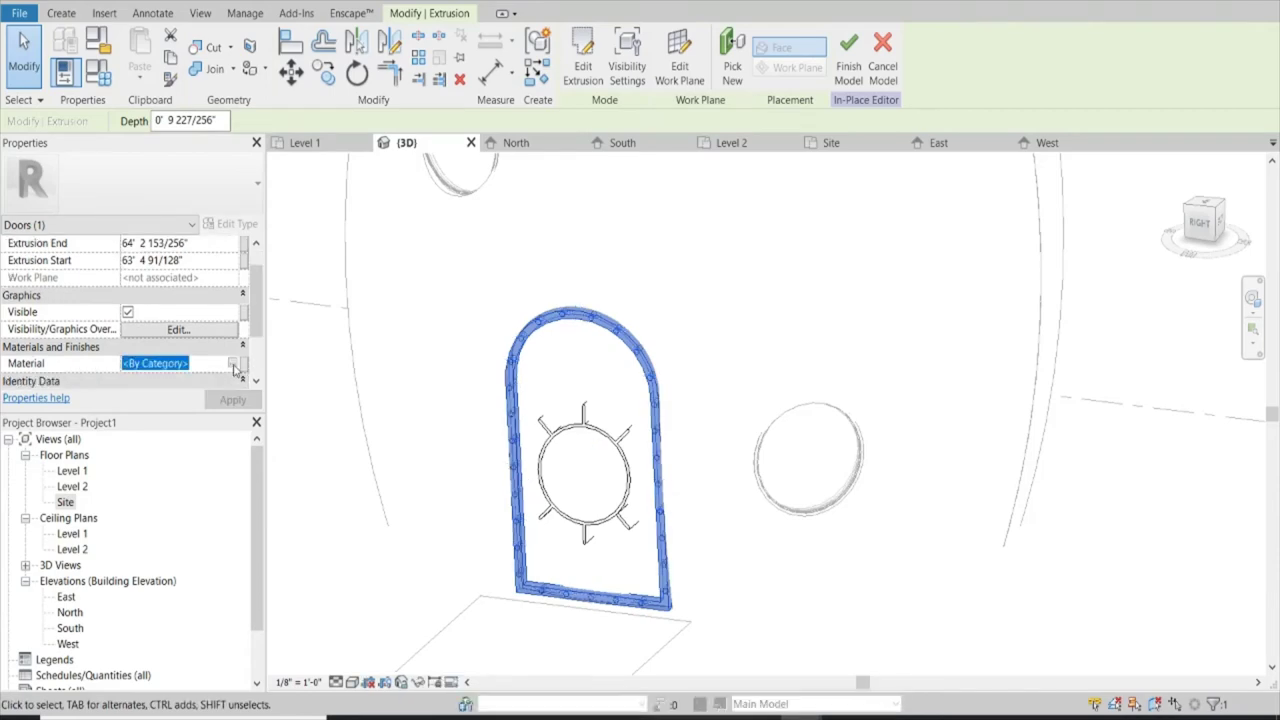
{"action": "left_click", "coordinate": [233, 365]}
{"action": "type", "text": "meta"}
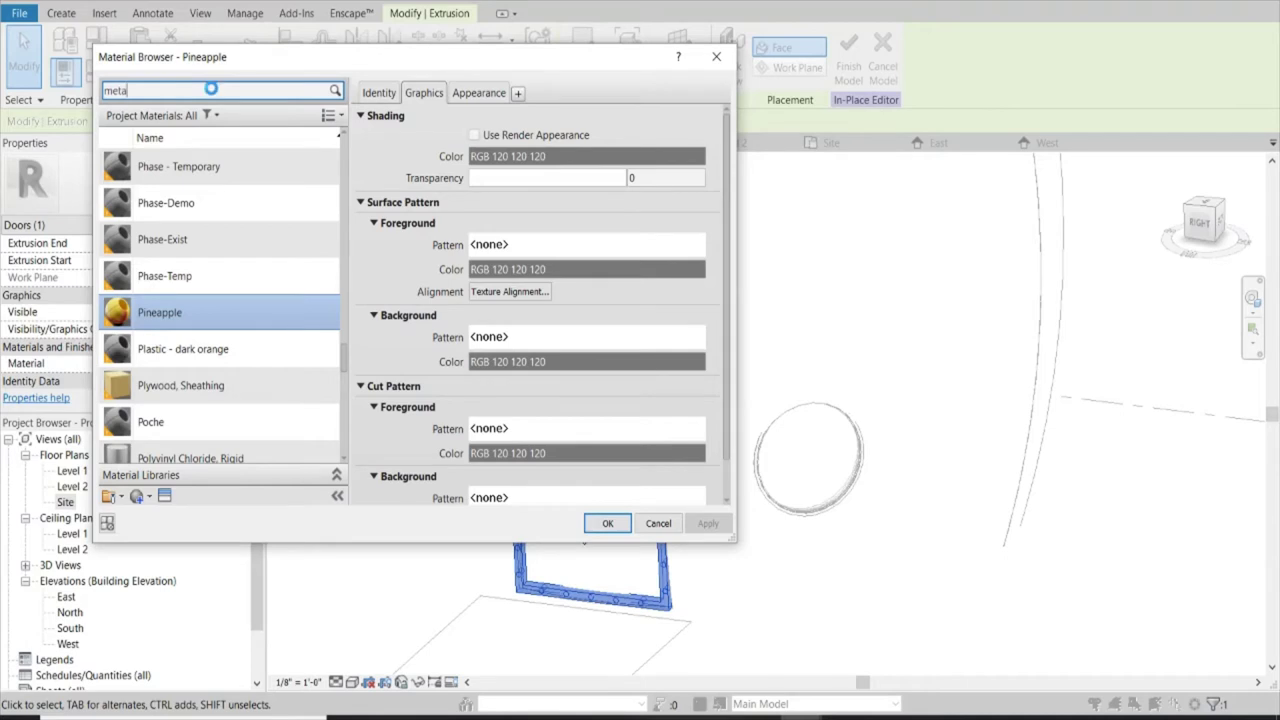
{"action": "type", "text": "l"}
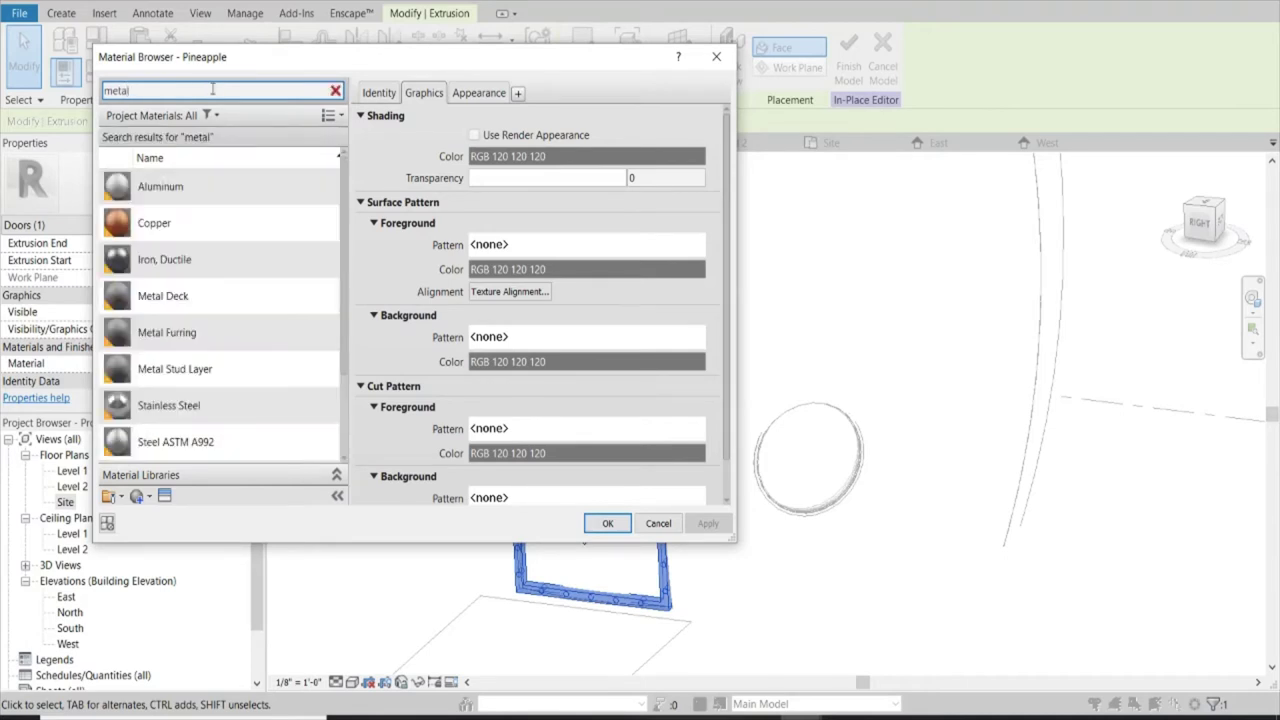
{"action": "left_click", "coordinate": [207, 190]}
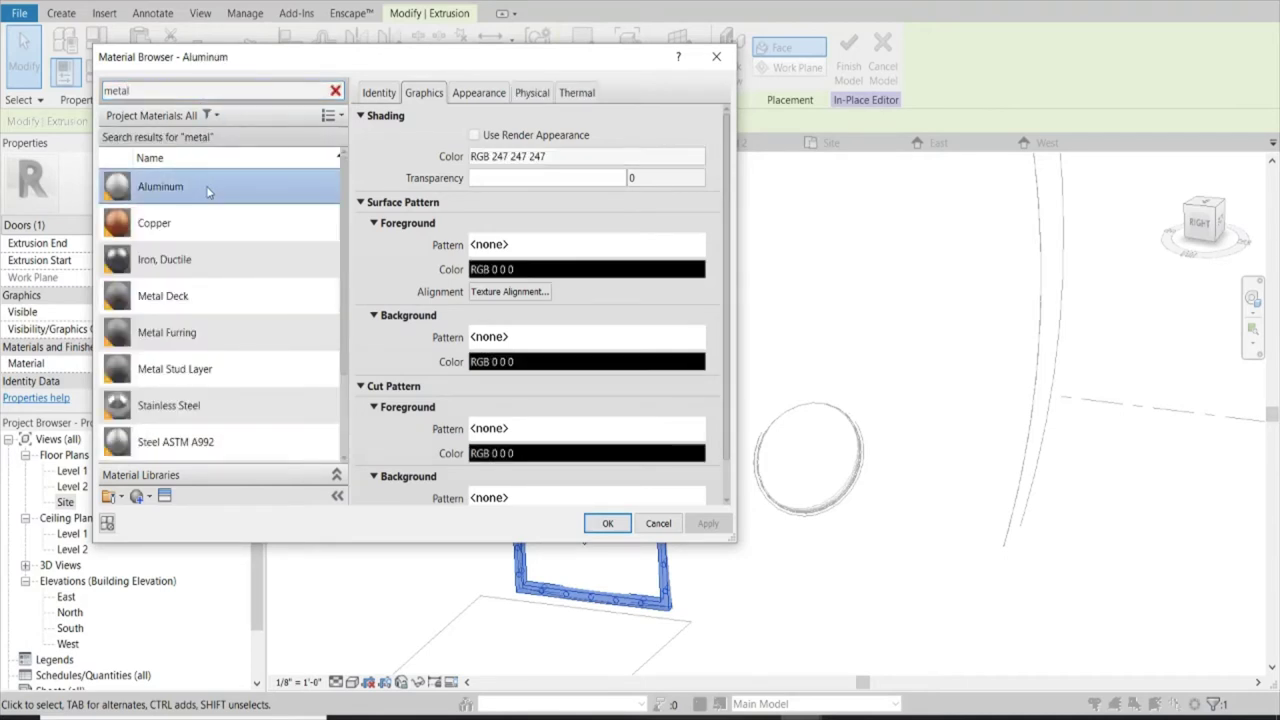
{"action": "left_click", "coordinate": [607, 524]}
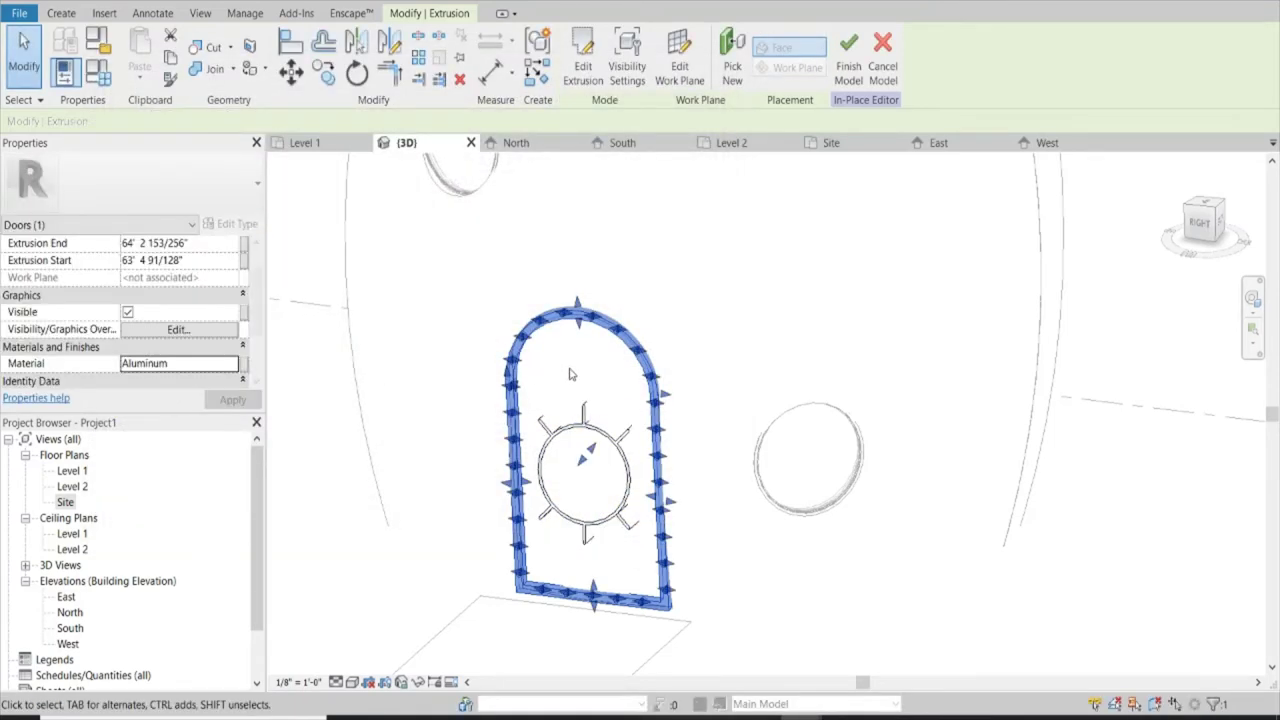
Give the sun-shaped ornament extrusion the Aluminum material as well
{"action": "left_click", "coordinate": [588, 440]}
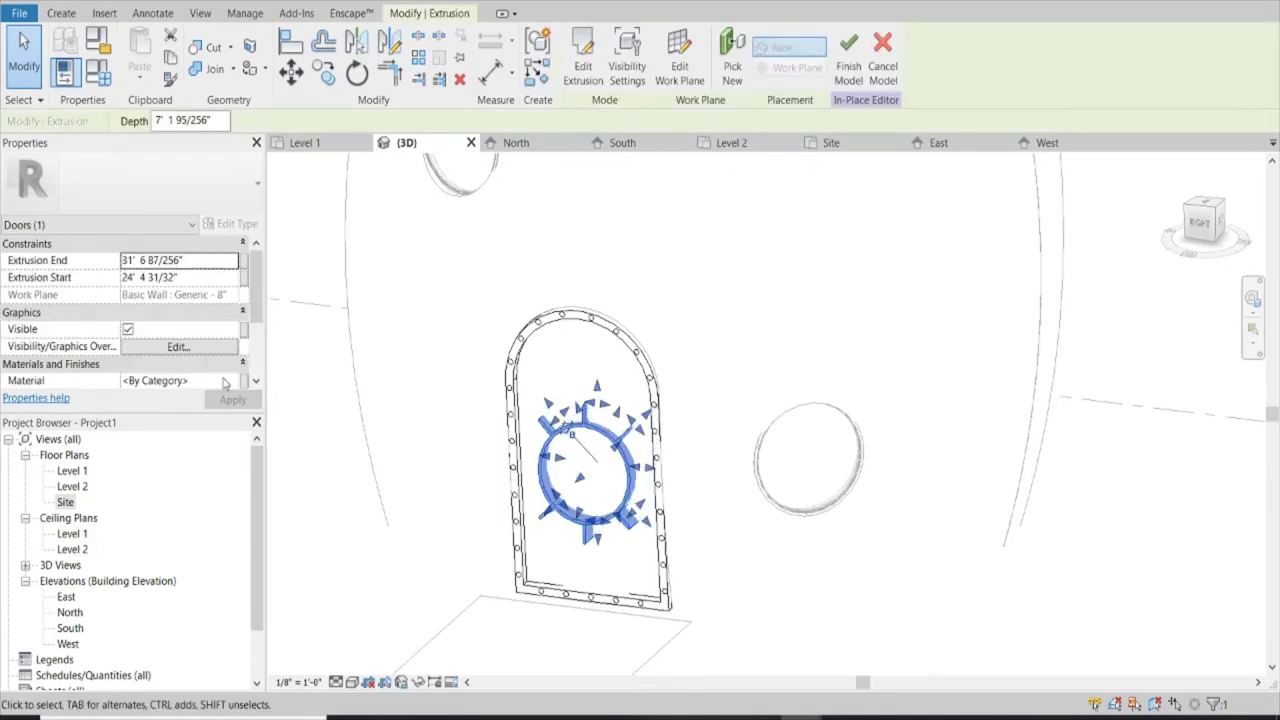
{"action": "scroll", "coordinate": [193, 385], "scroll_direction": "down", "scroll_amount": 1}
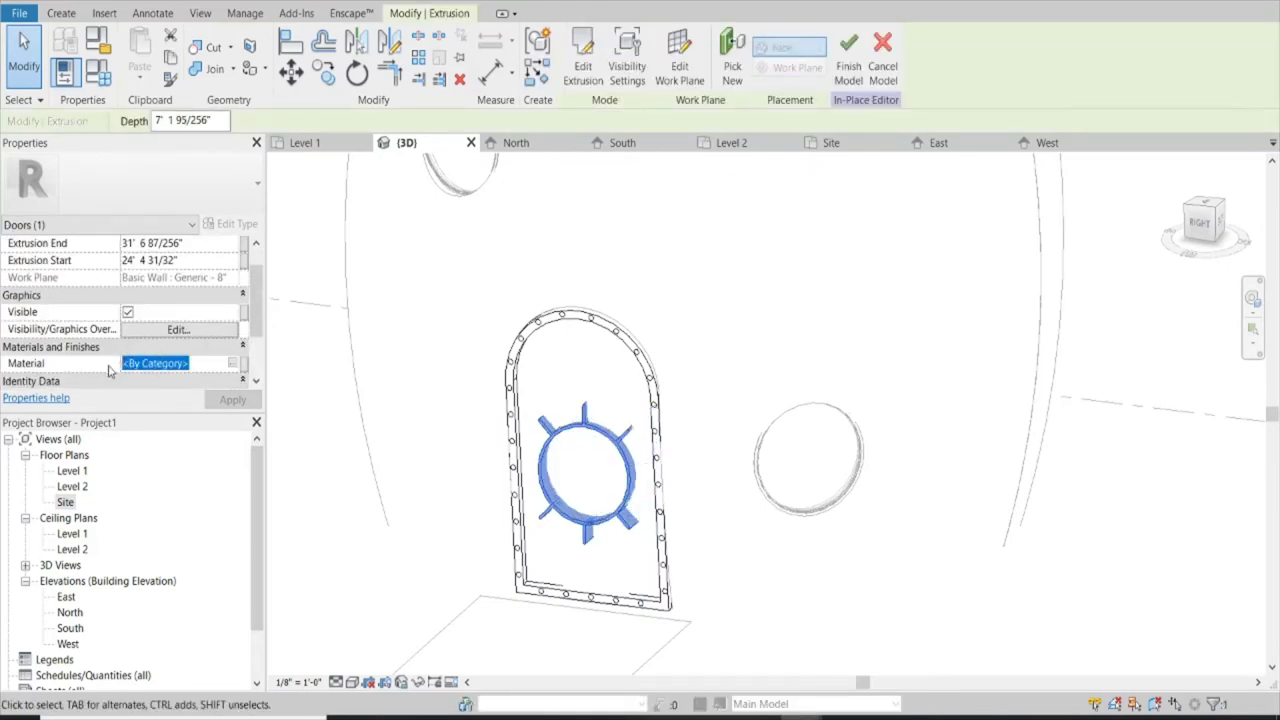
{"action": "left_click", "coordinate": [391, 394]}
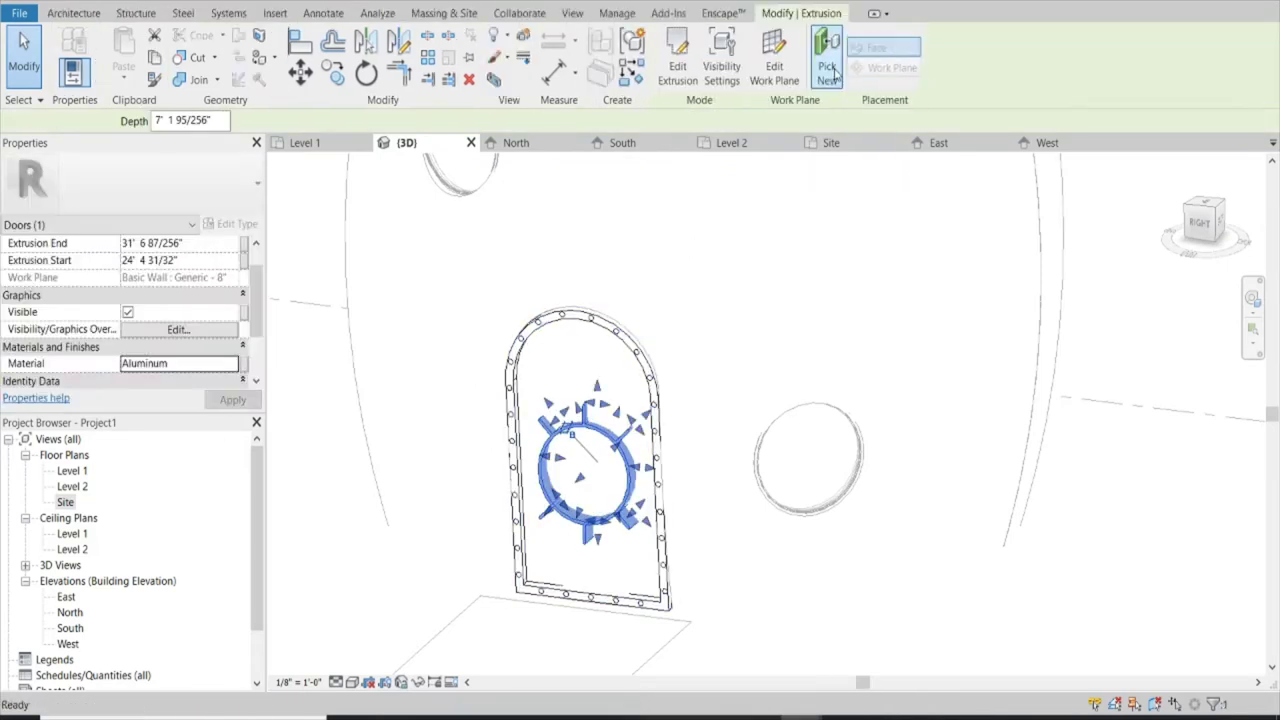
{"action": "key", "text": "Escape"}
{"action": "scroll", "coordinate": [609, 420], "scroll_direction": "down", "scroll_amount": 2}
{"action": "scroll", "coordinate": [609, 420], "scroll_direction": "down", "scroll_amount": 1}
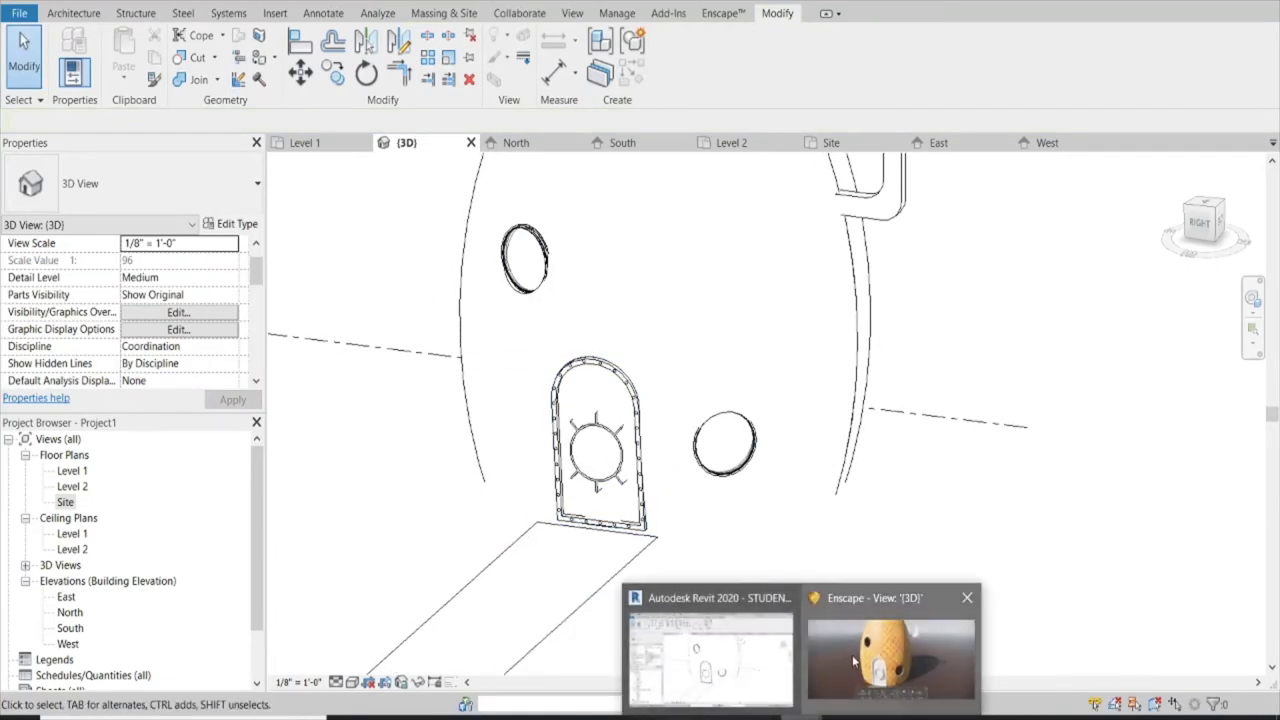
Edit the arched door in place, set its panel extrusion to Aluminum, and view it in Enscape
{"action": "left_click", "coordinate": [855, 661]}
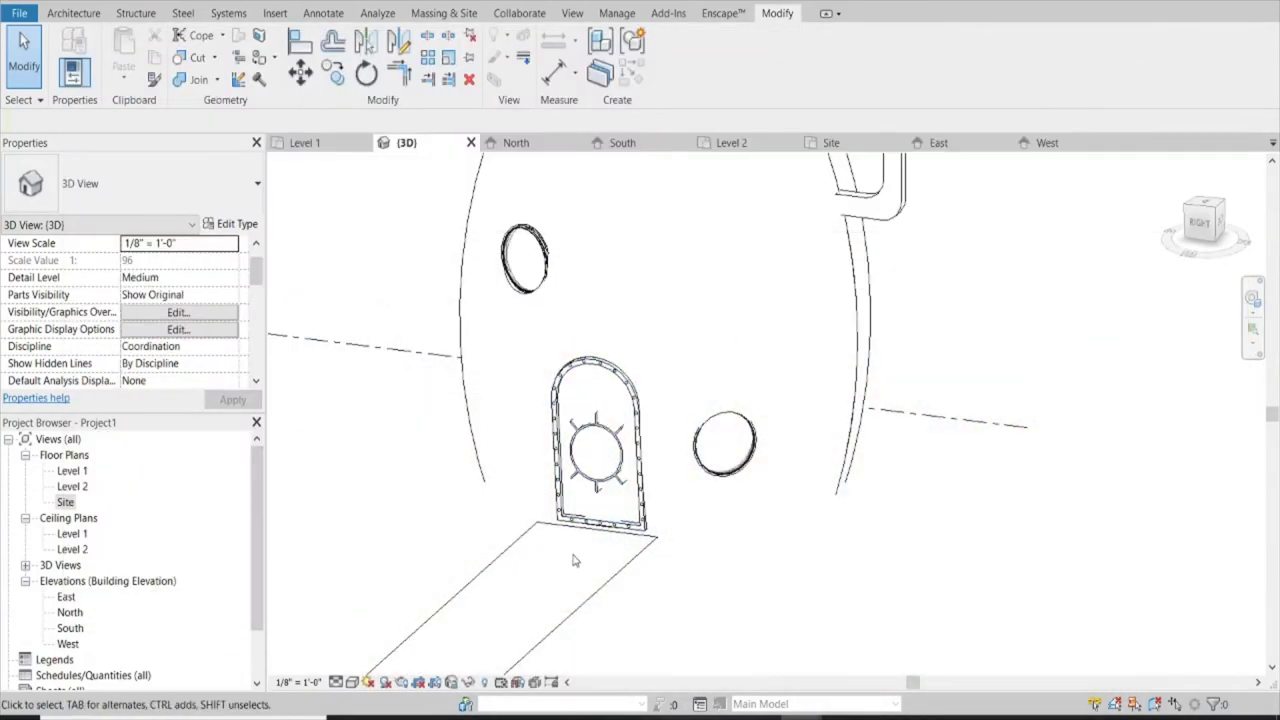
{"action": "left_click", "coordinate": [607, 527]}
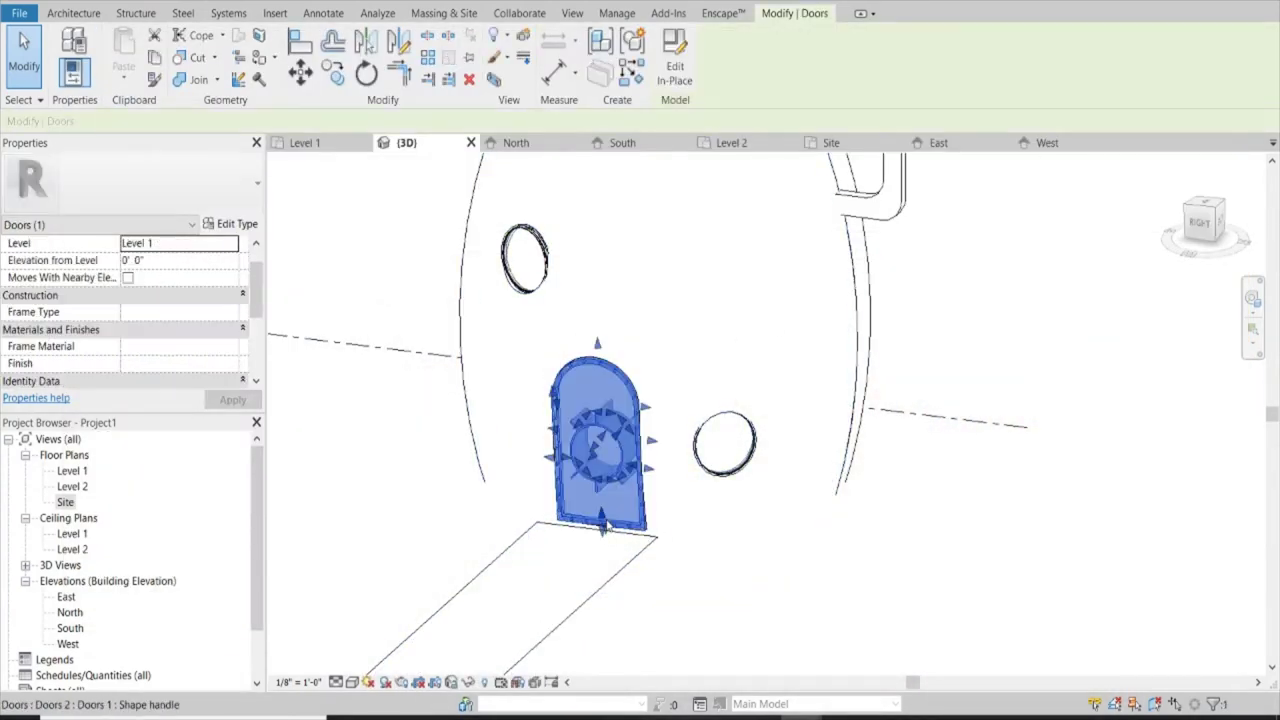
{"action": "left_click", "coordinate": [675, 62]}
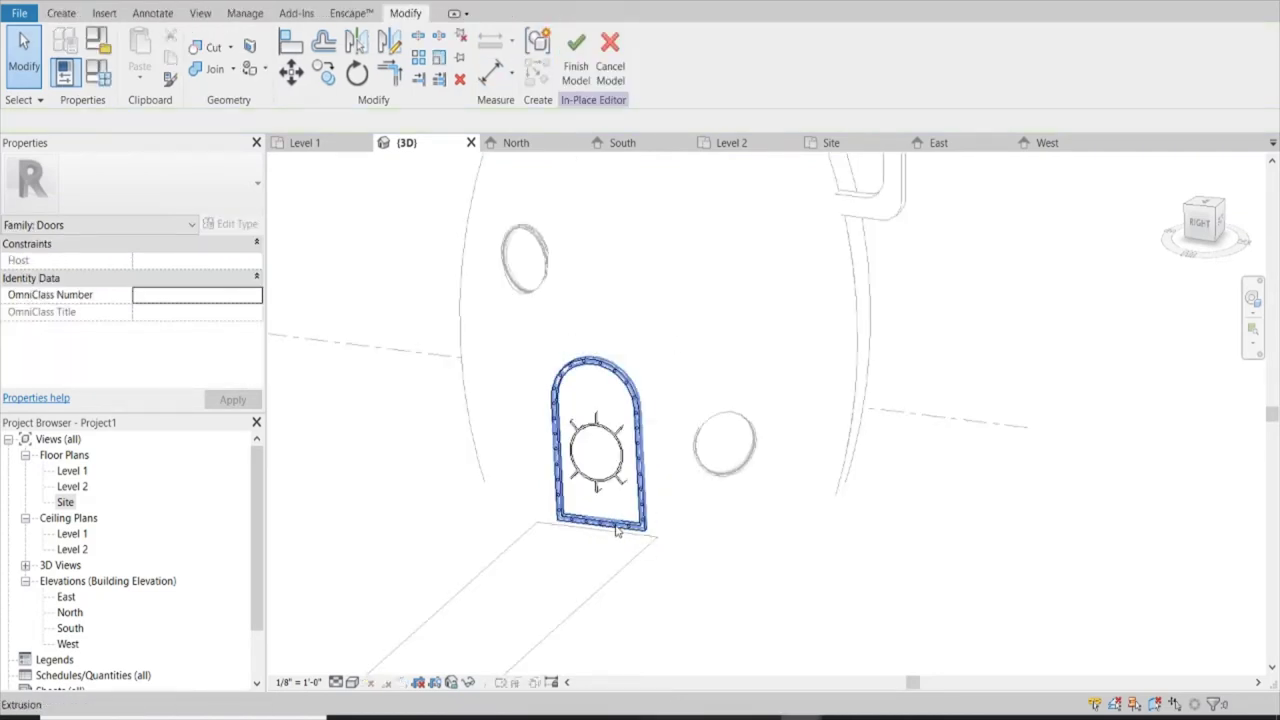
{"action": "left_click", "coordinate": [617, 531]}
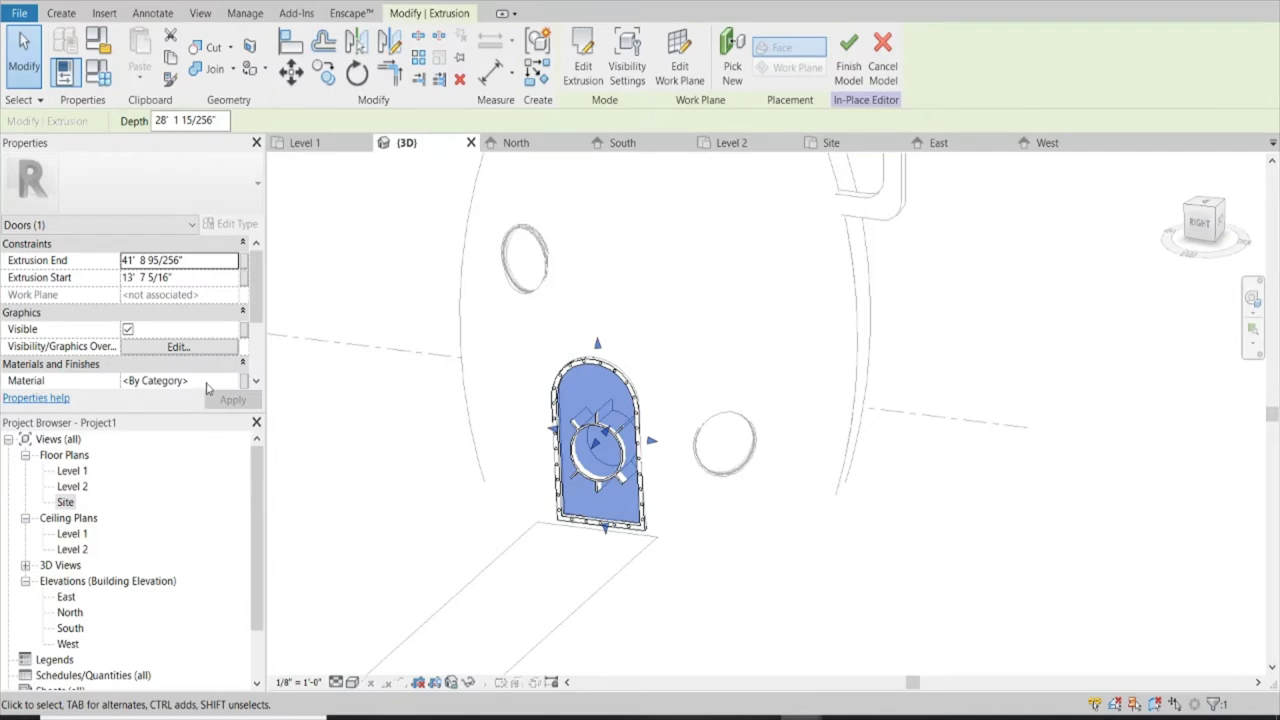
{"action": "left_click", "coordinate": [208, 385]}
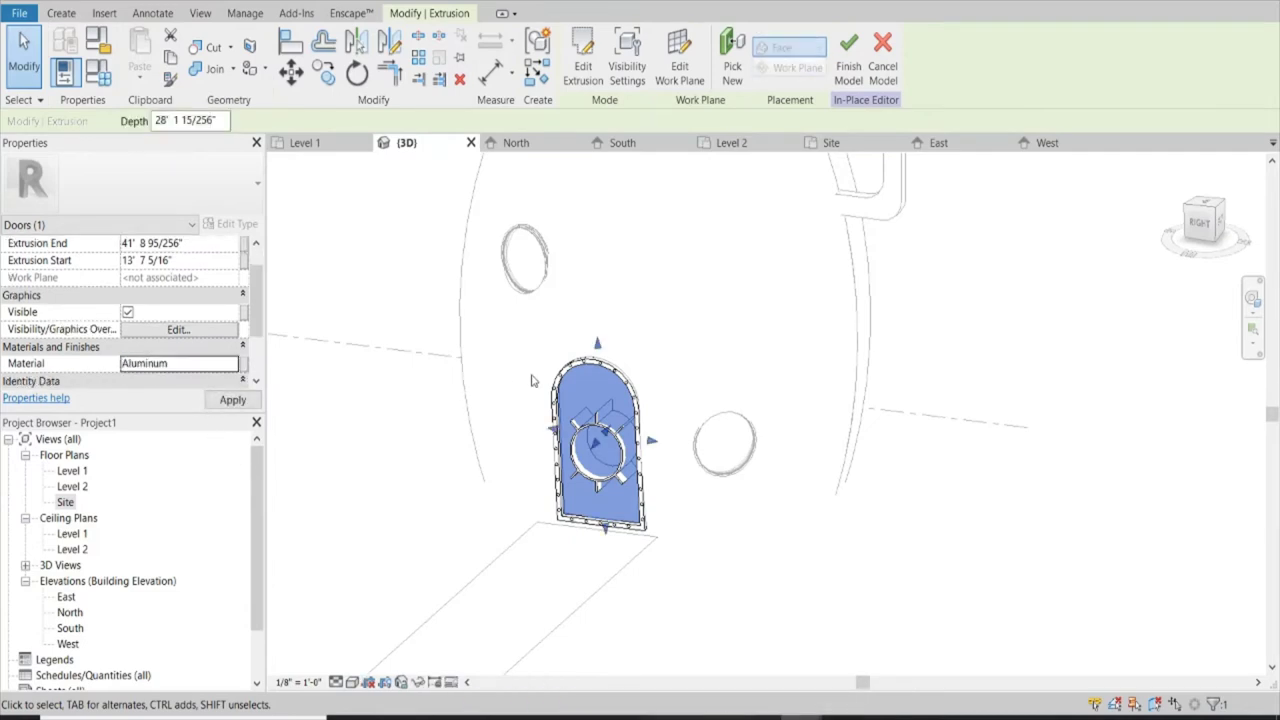
{"action": "left_click", "coordinate": [1079, 184]}
{"action": "mouse_move", "coordinate": [848, 60]}
{"action": "left_click", "coordinate": [576, 45]}
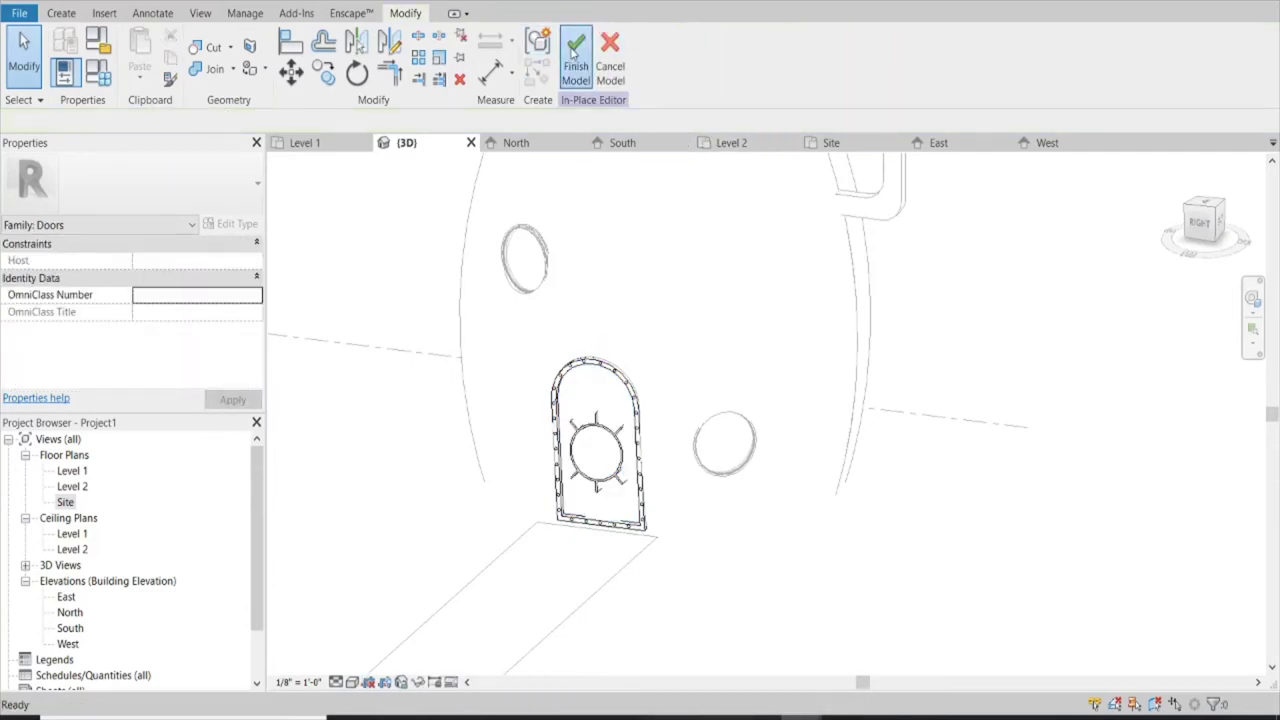
{"action": "left_click", "coordinate": [890, 650]}
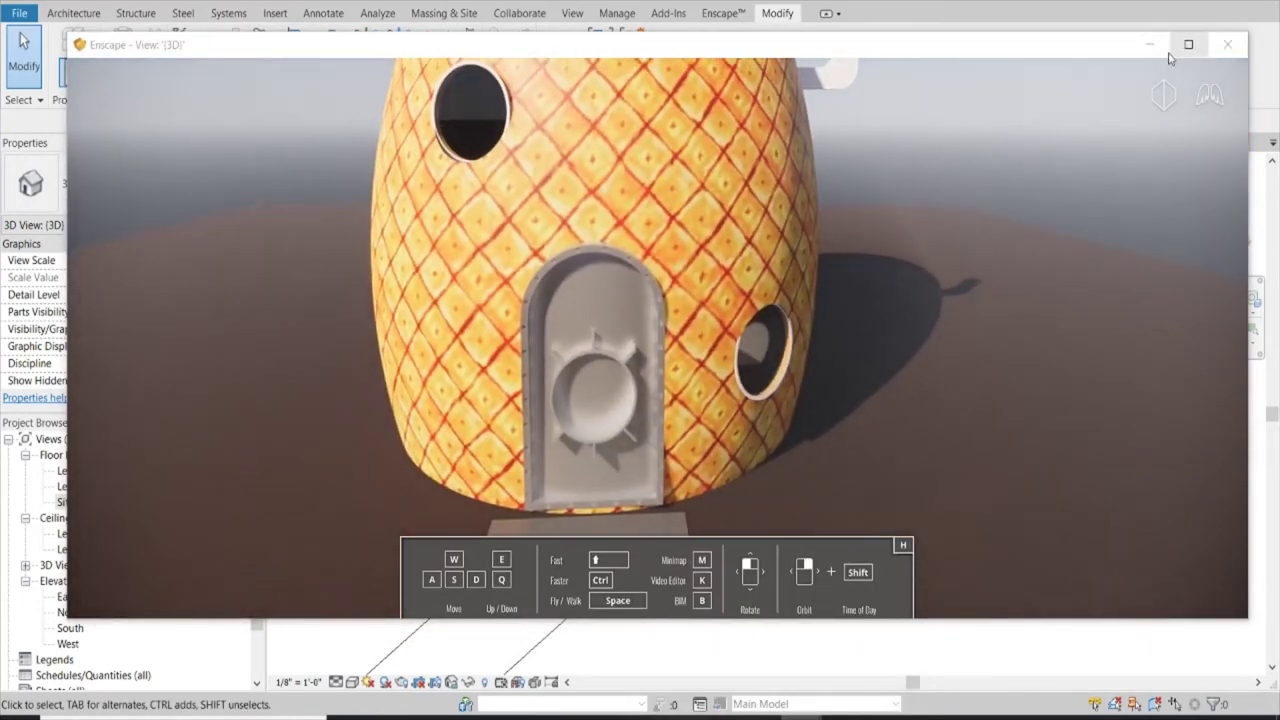
Set the right round window type's exterior and interior frame and trim materials to Aluminum
{"action": "left_click", "coordinate": [1150, 45]}
{"action": "left_click", "coordinate": [742, 456]}
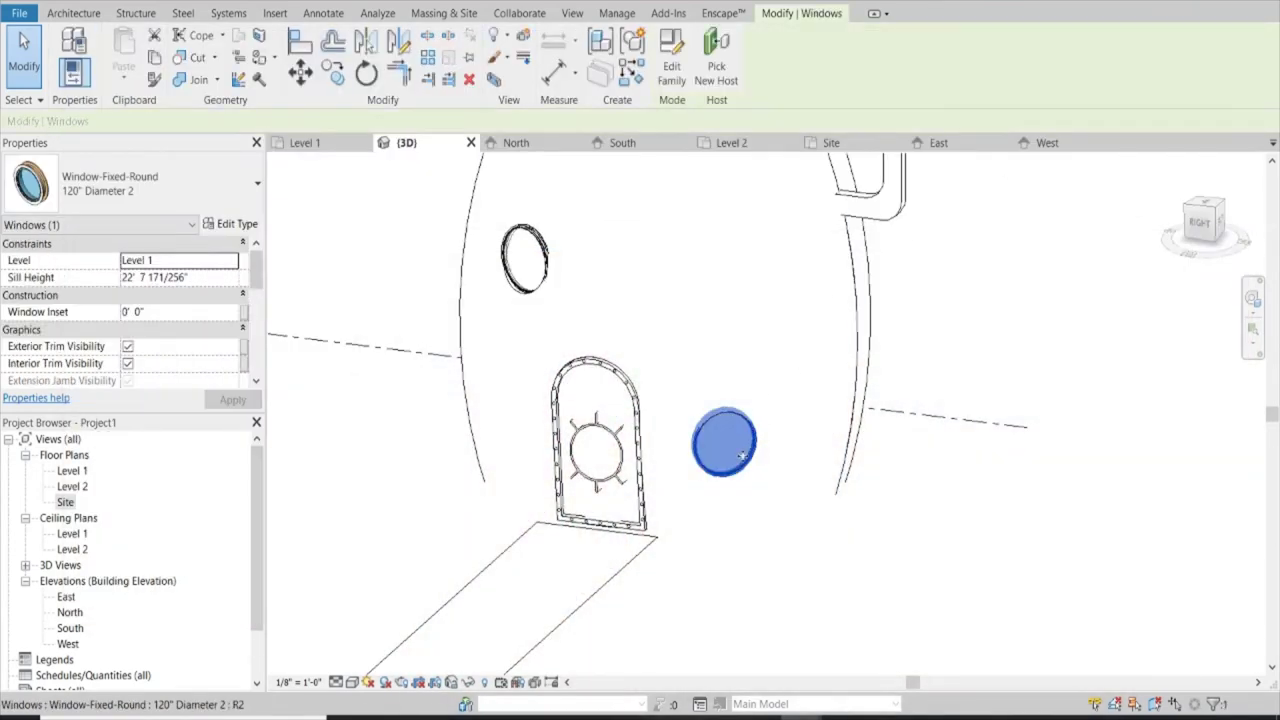
{"action": "left_click", "coordinate": [231, 223]}
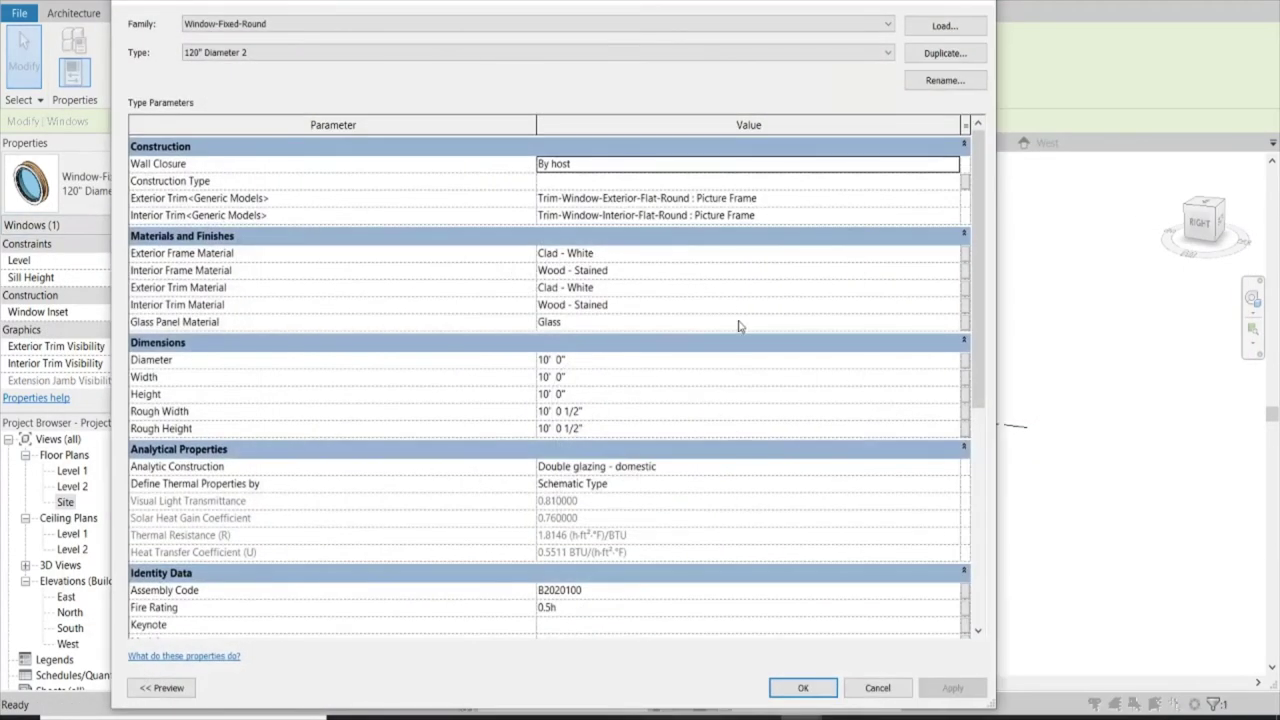
{"action": "left_click", "coordinate": [597, 254]}
{"action": "type", "text": "Aluminum"}
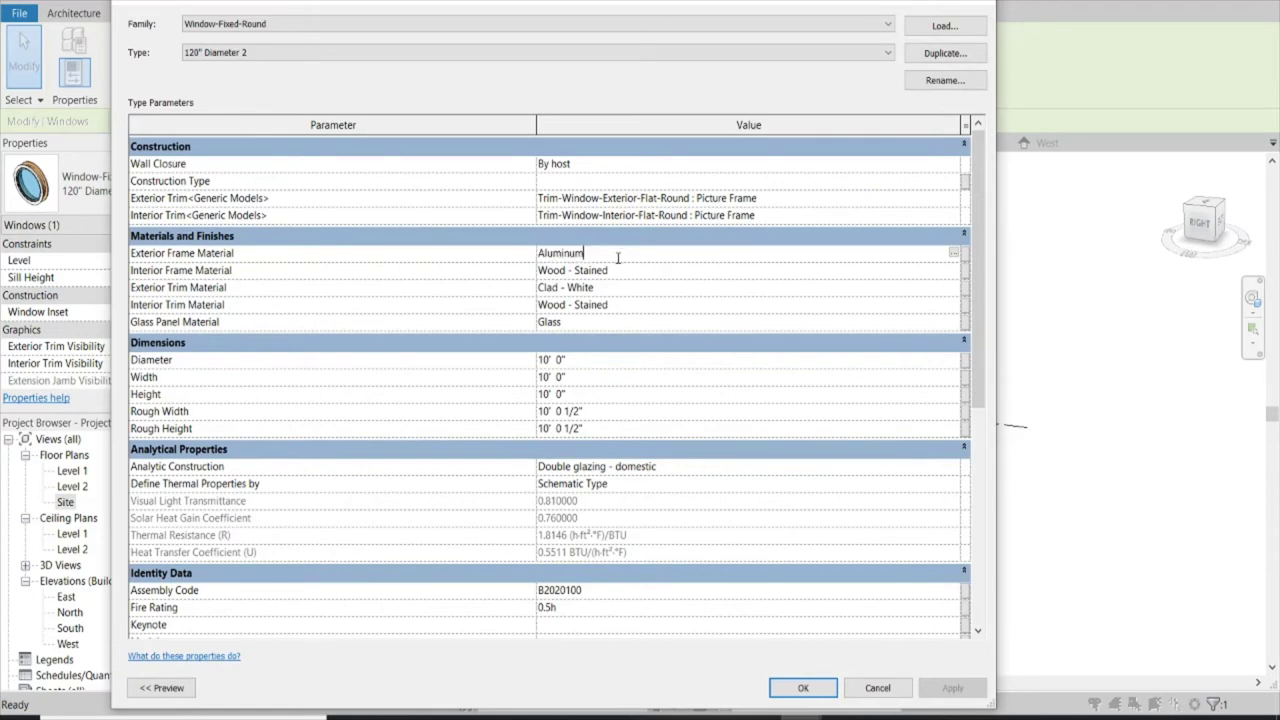
{"action": "left_click", "coordinate": [619, 288]}
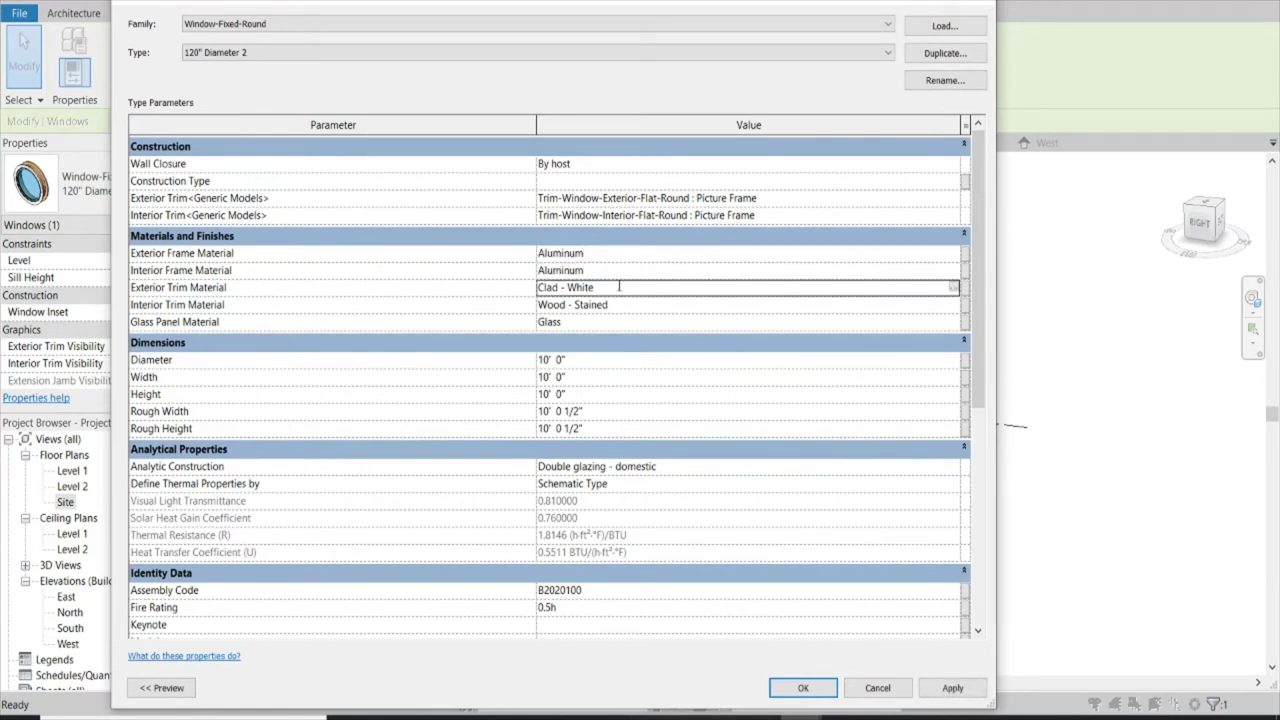
{"action": "type", "text": "Aluminum"}
{"action": "left_click", "coordinate": [621, 304]}
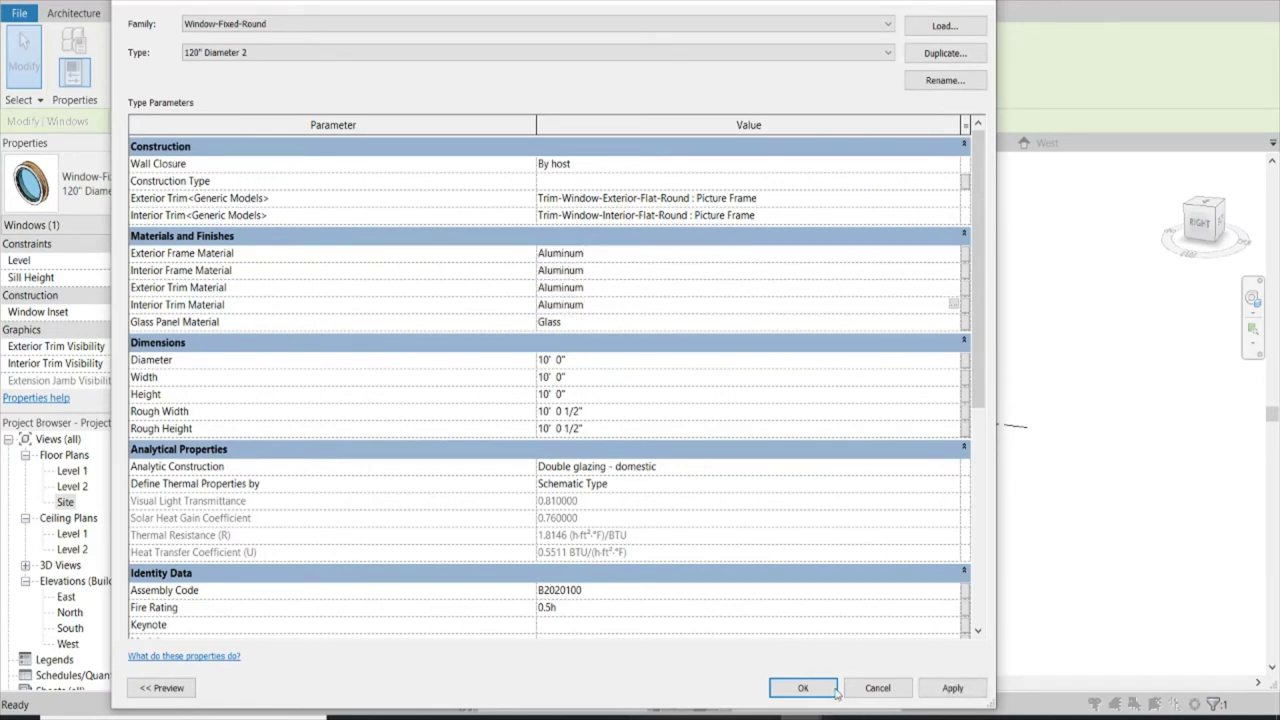
{"action": "left_click", "coordinate": [803, 688]}
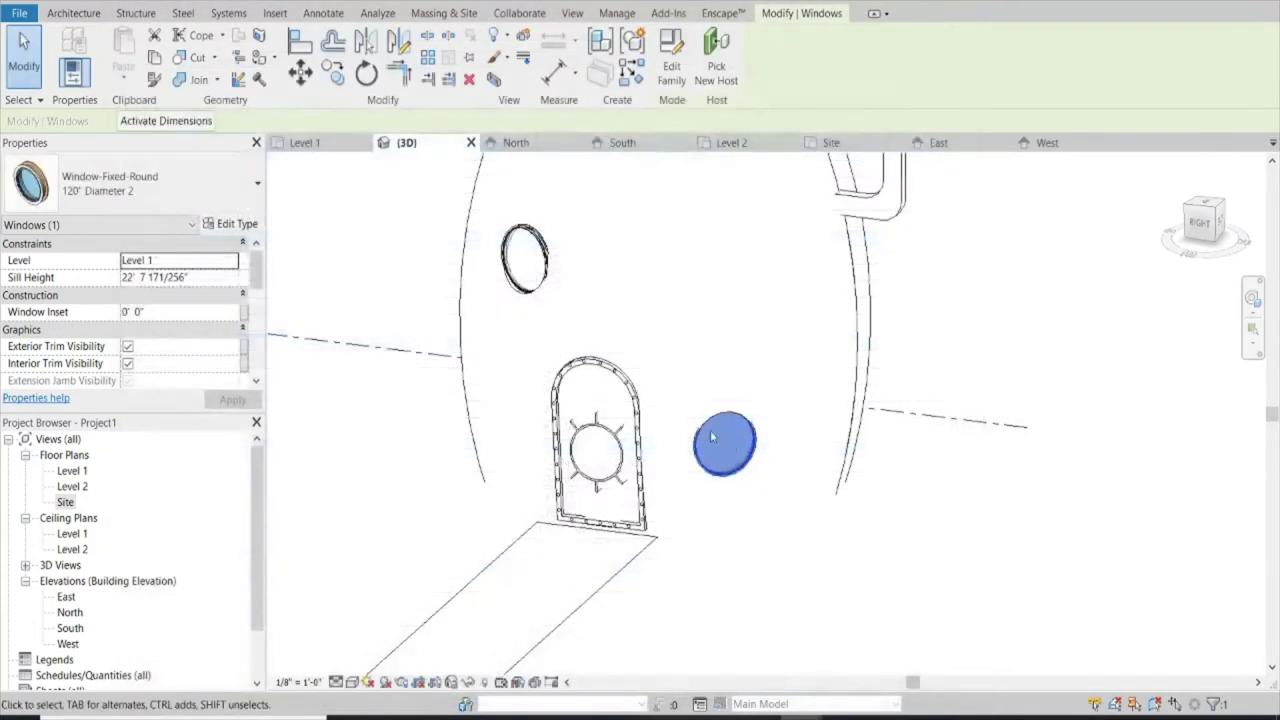
Confirm the upper round window shares that type, then select the L-shaped casework piece
{"action": "left_click", "coordinate": [525, 233]}
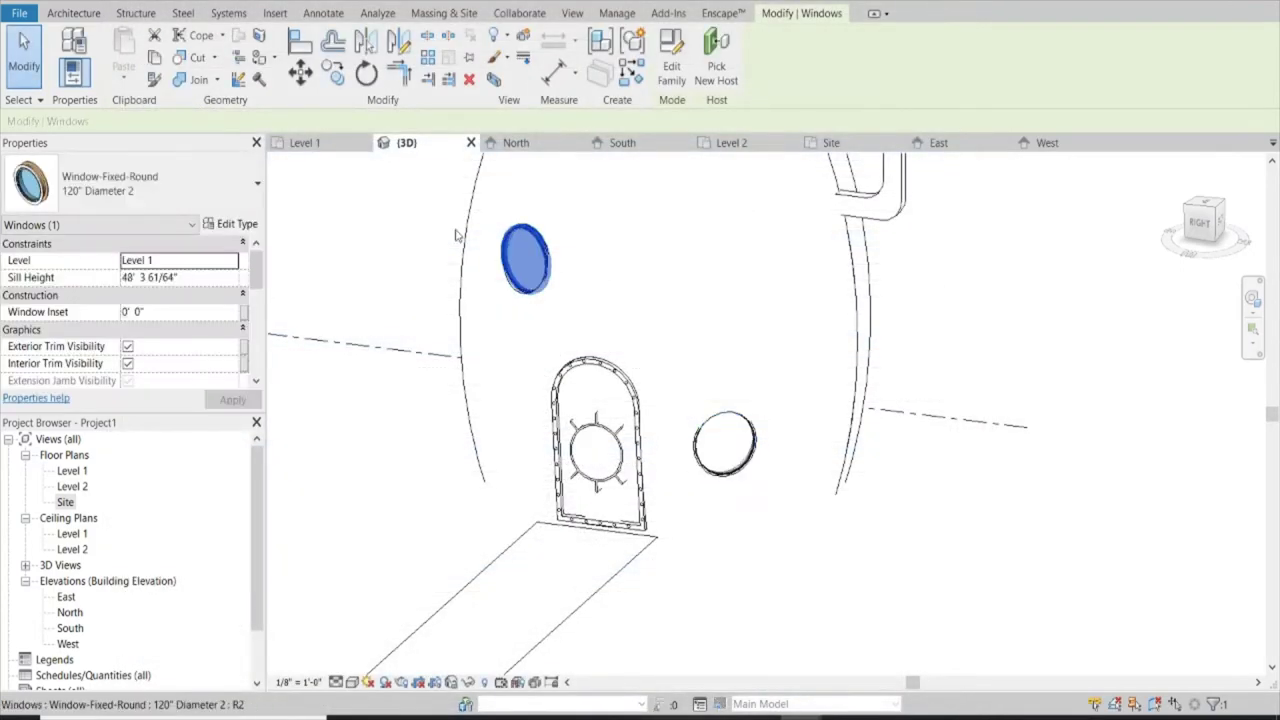
{"action": "left_click", "coordinate": [233, 224]}
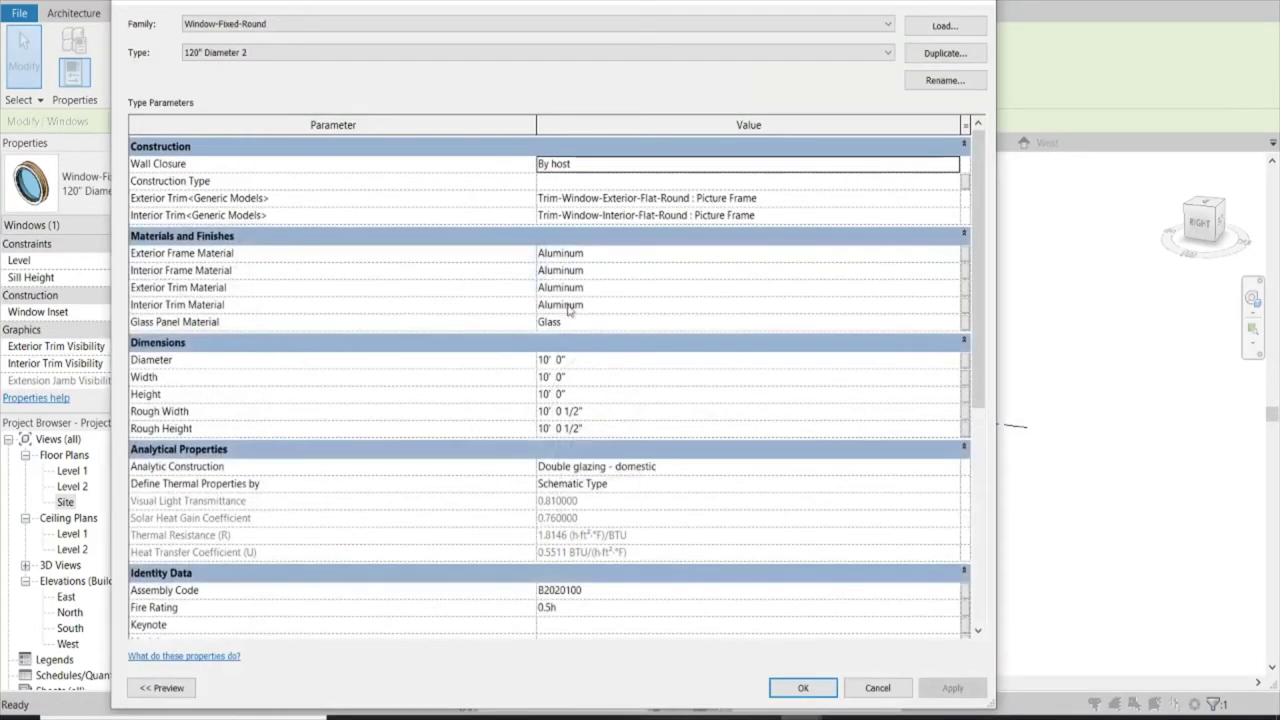
{"action": "left_click", "coordinate": [806, 688]}
{"action": "left_click", "coordinate": [840, 673]}
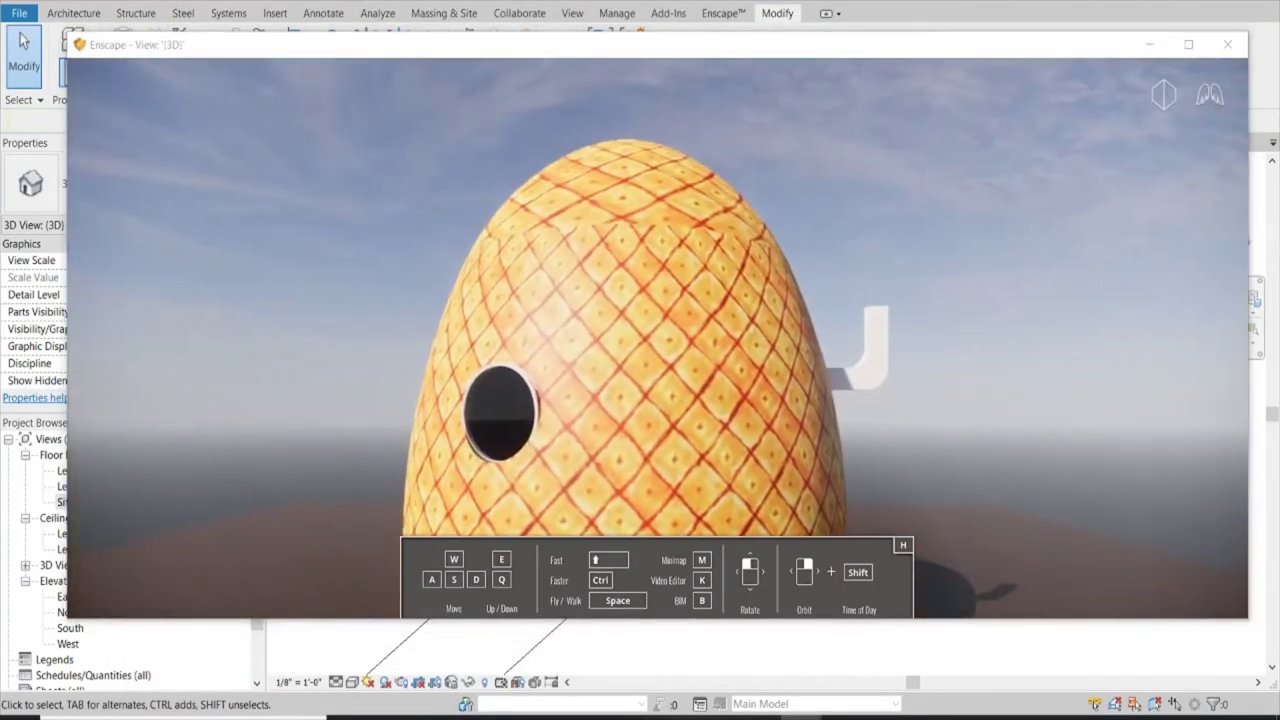
{"action": "left_click", "coordinate": [1150, 44]}
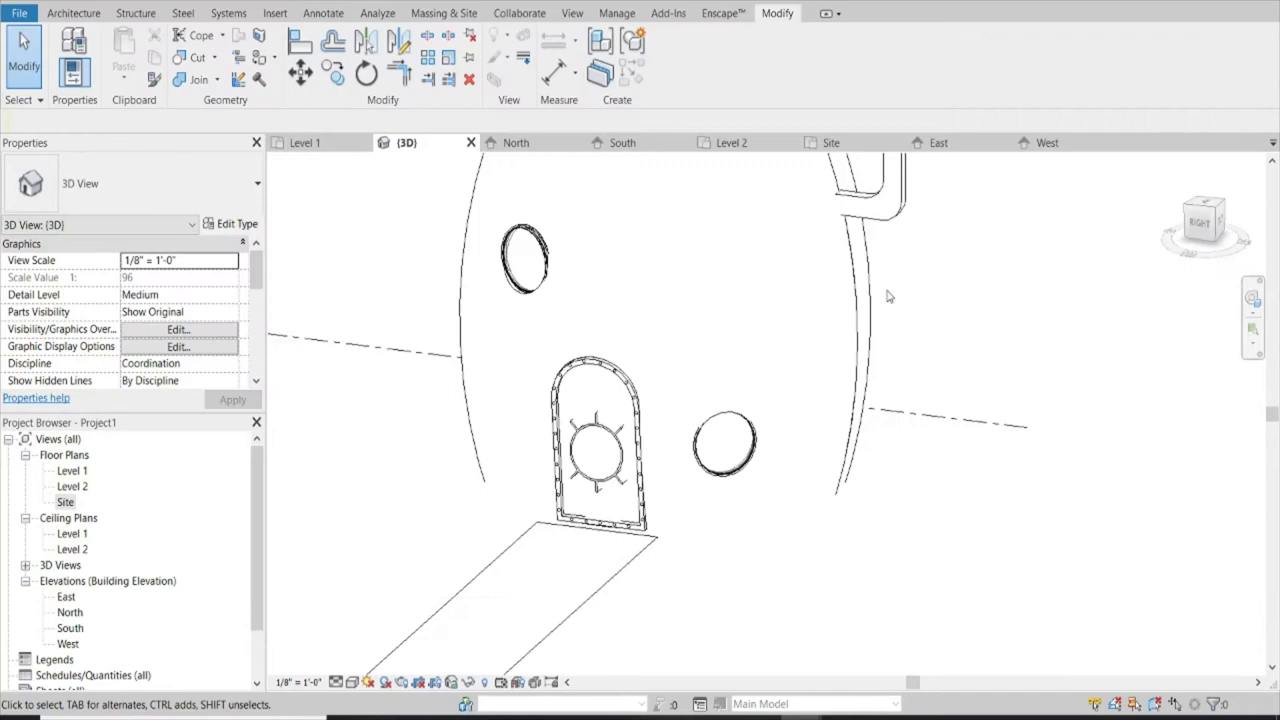
{"action": "left_click", "coordinate": [915, 187]}
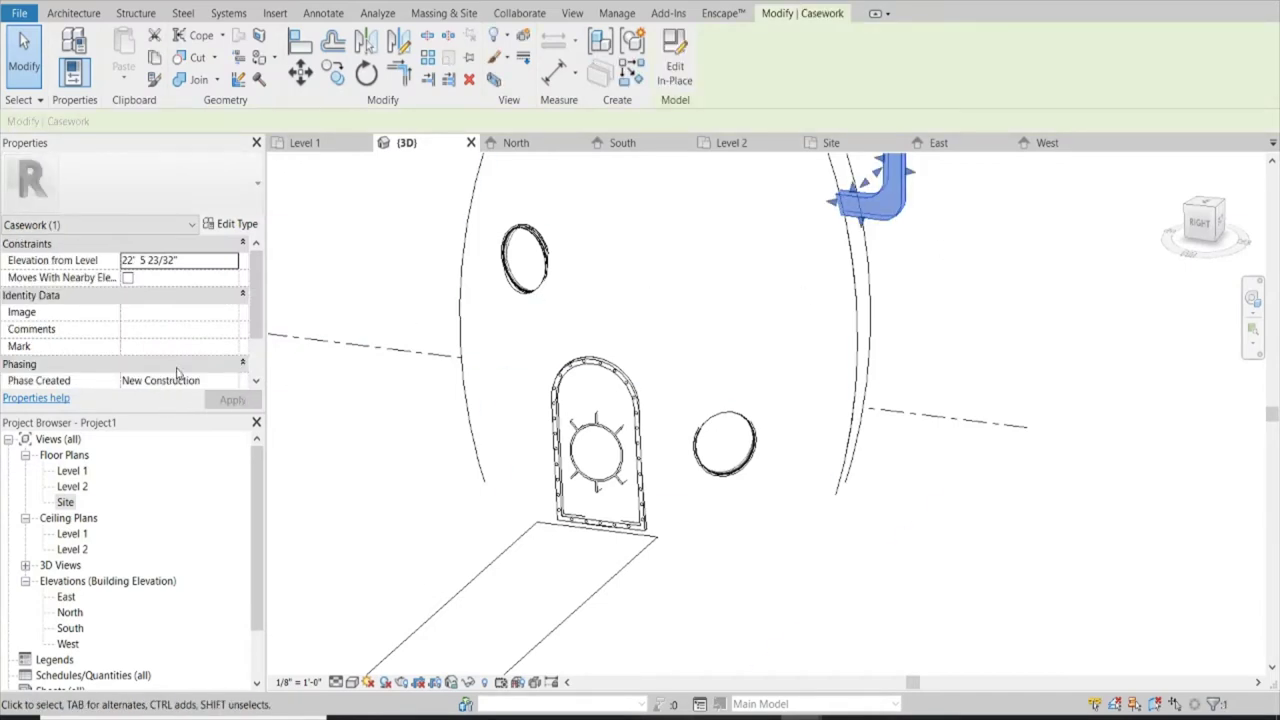
Revise the L-shaped casework's extrusion in place, finish the model, and return to the Enscape render
{"action": "left_click", "coordinate": [675, 60]}
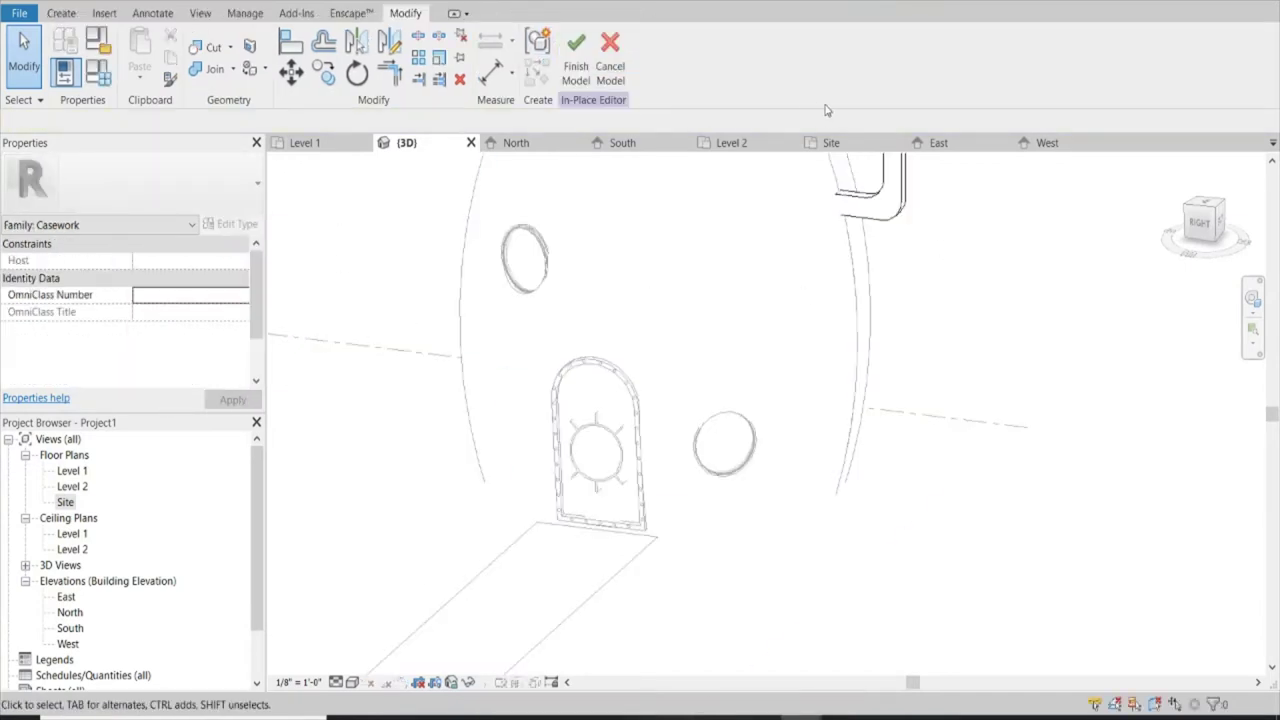
{"action": "left_click", "coordinate": [885, 205]}
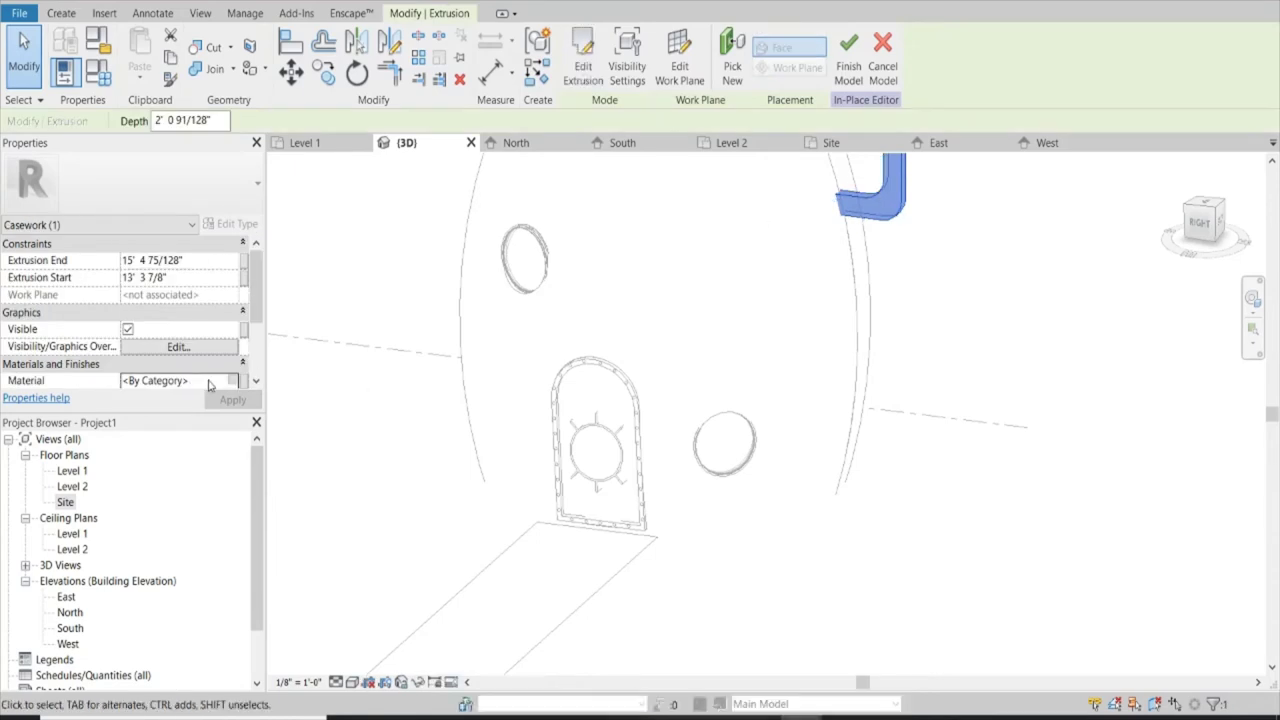
{"action": "scroll", "coordinate": [200, 388], "scroll_direction": "down", "scroll_amount": 1}
{"action": "left_click", "coordinate": [919, 240]}
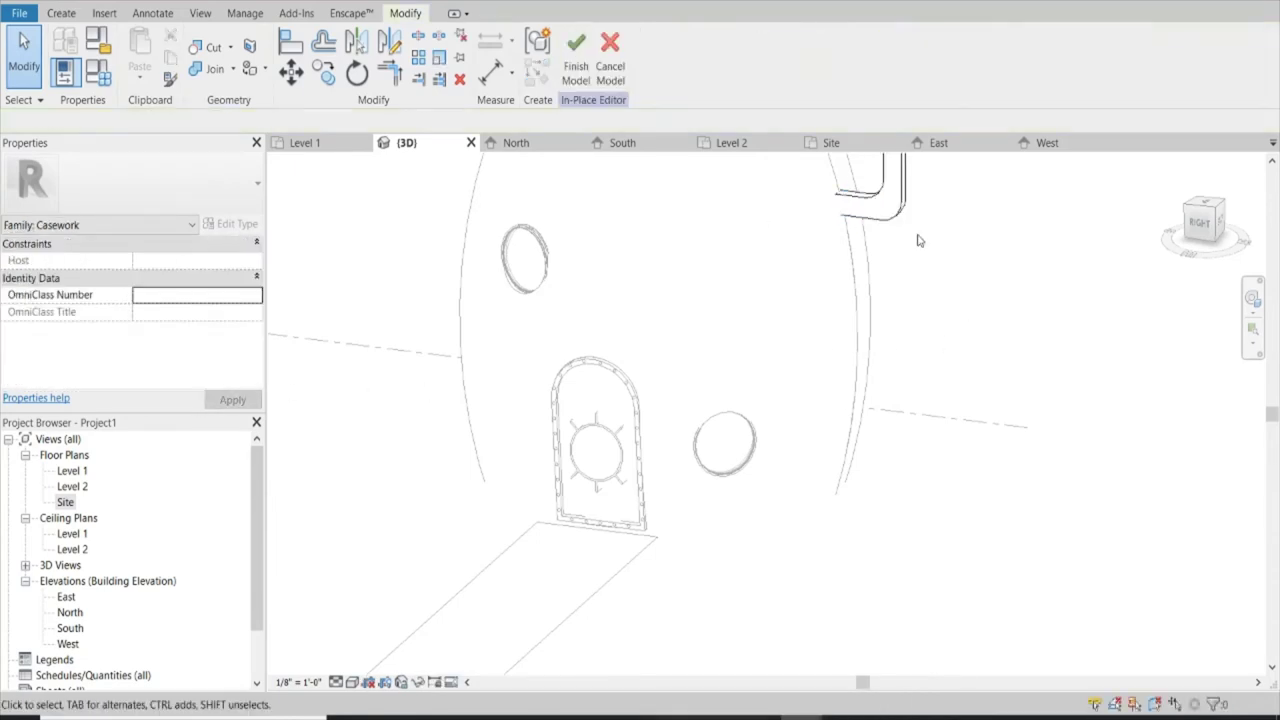
{"action": "left_click", "coordinate": [576, 50]}
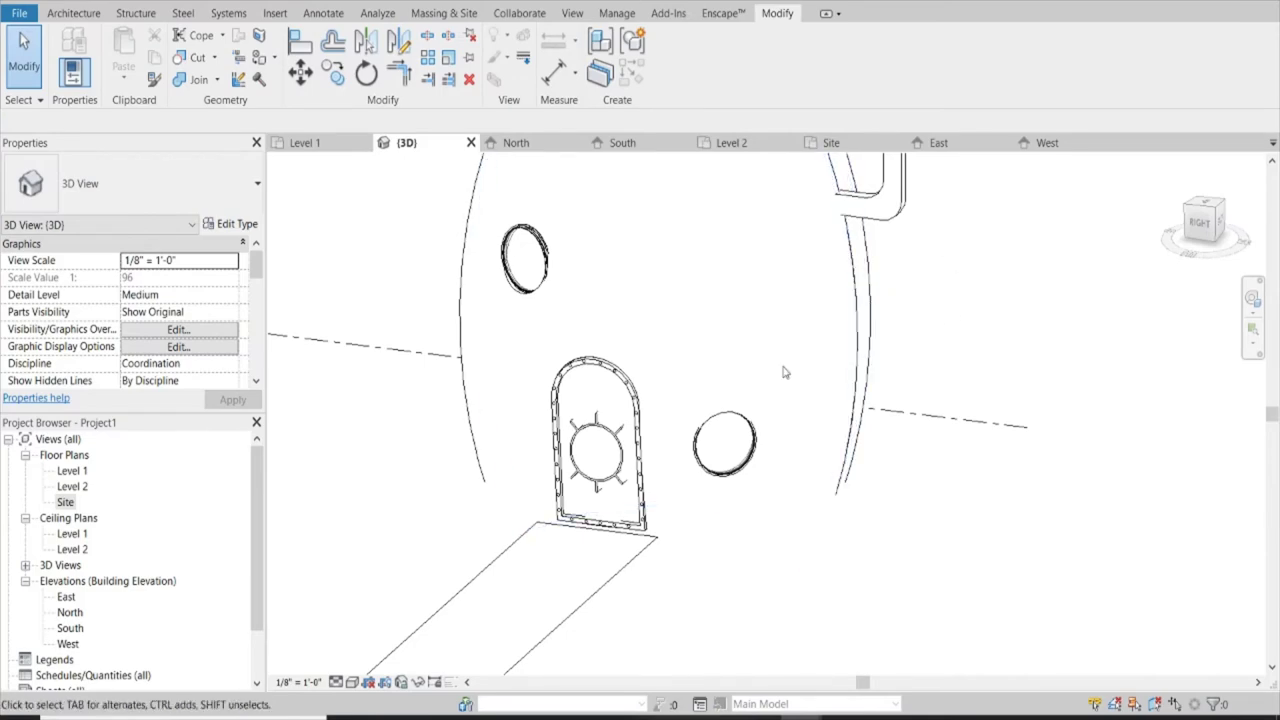
{"action": "left_click", "coordinate": [1100, 650]}
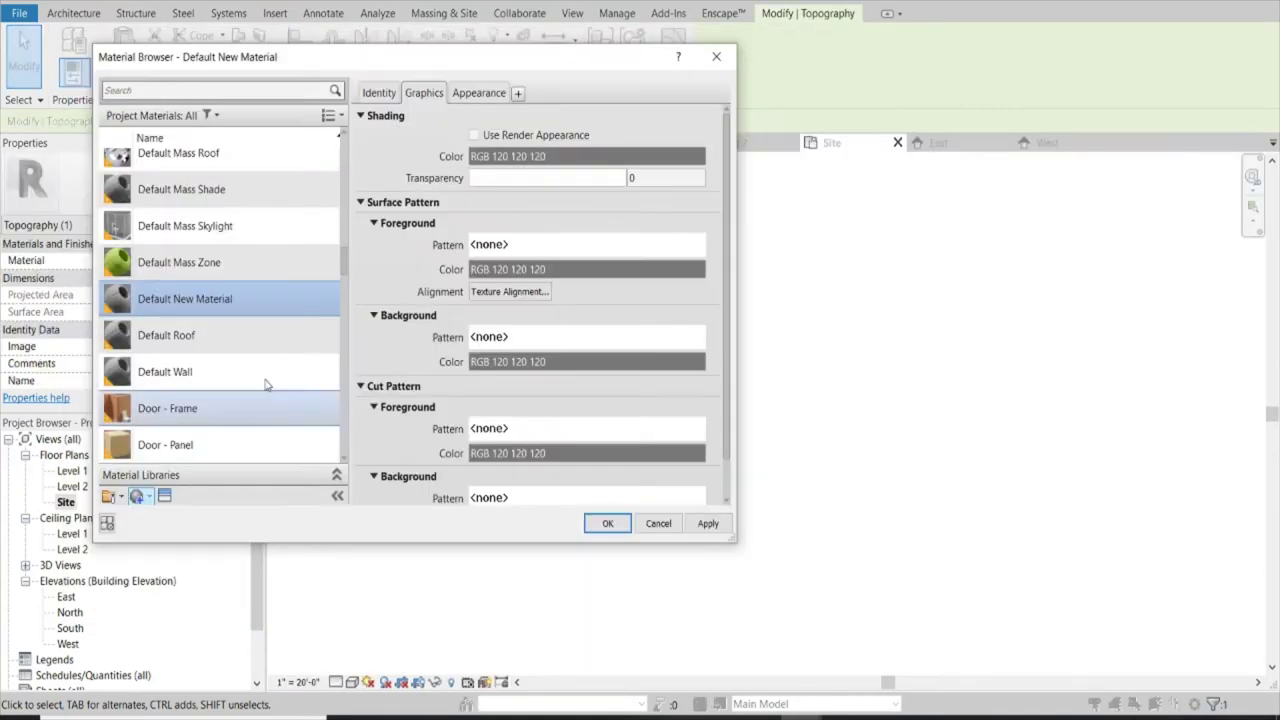
Rename Default New Material to 'Grass' and review its Appearance and Graphics settings
{"action": "right_click", "coordinate": [210, 300]}
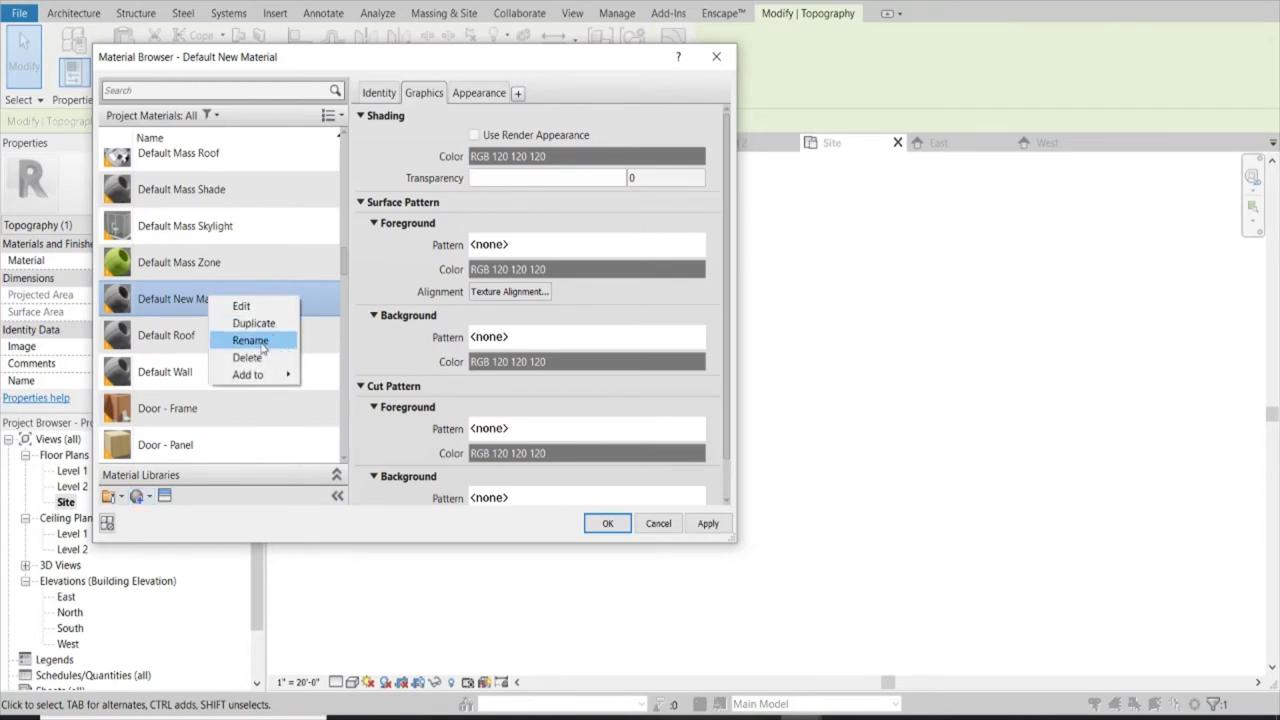
{"action": "left_click", "coordinate": [250, 340]}
{"action": "type", "text": "Grass"}
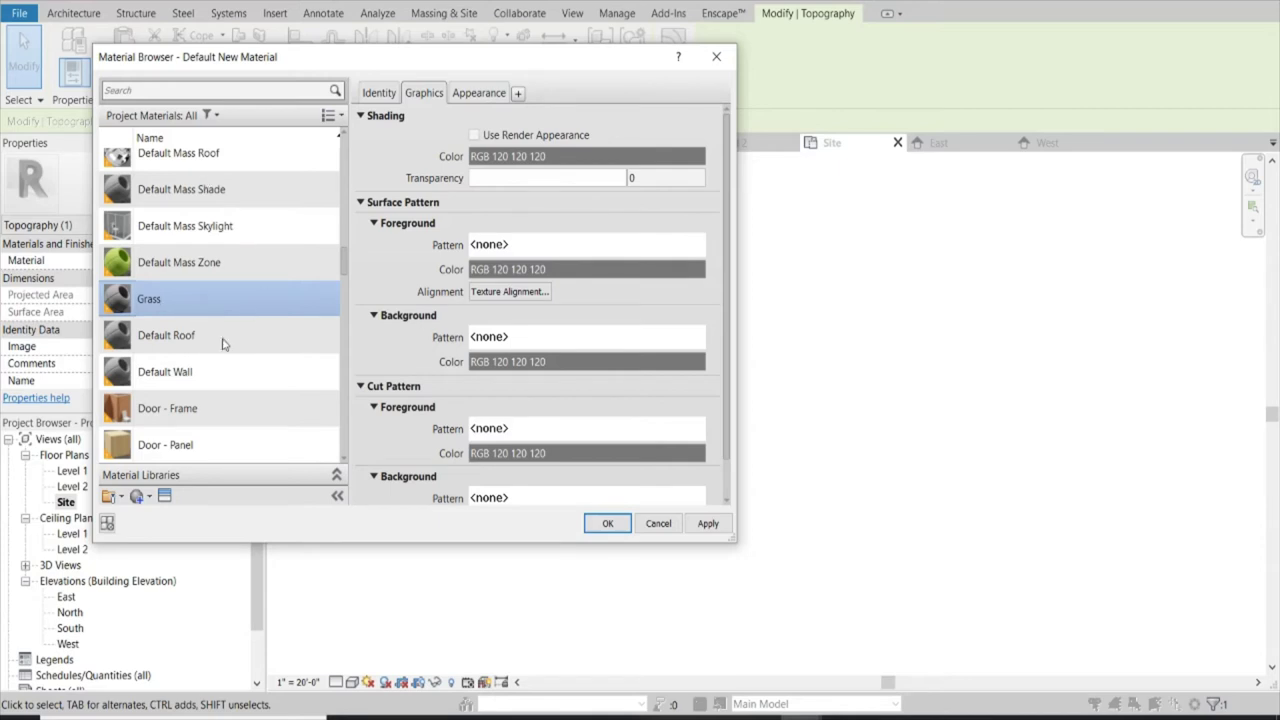
{"action": "left_click", "coordinate": [479, 92]}
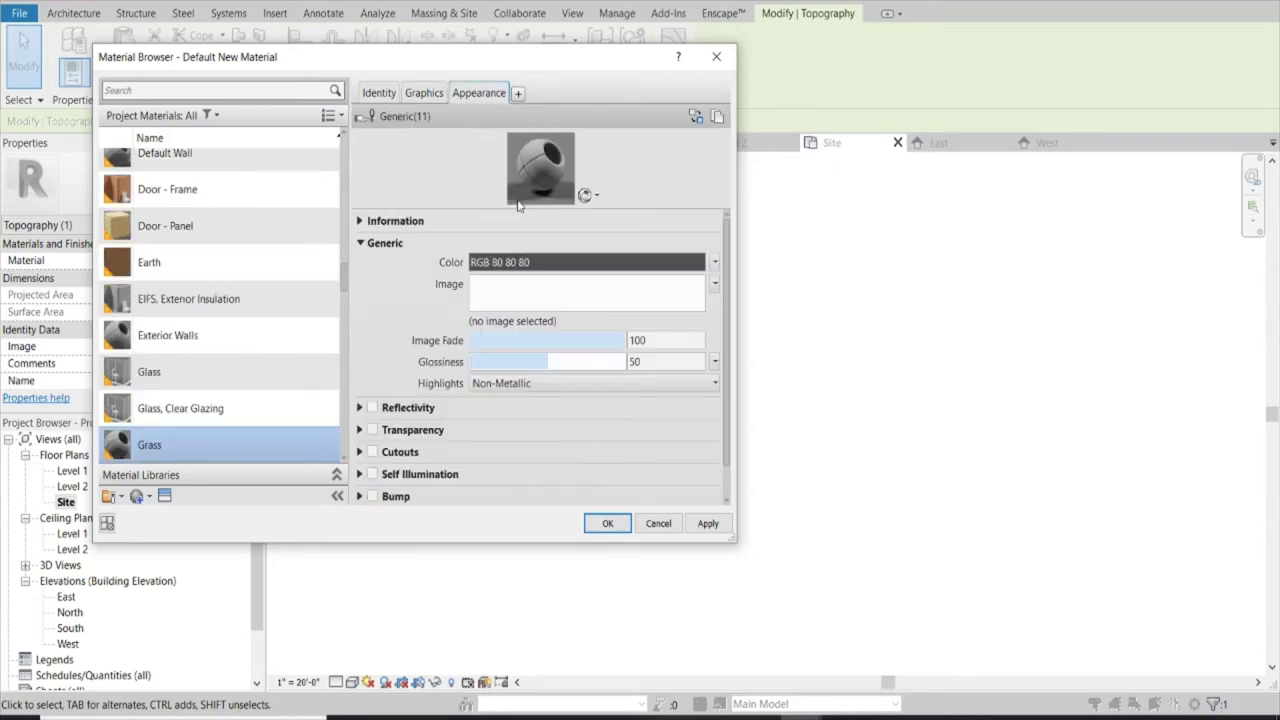
{"action": "left_click", "coordinate": [410, 96]}
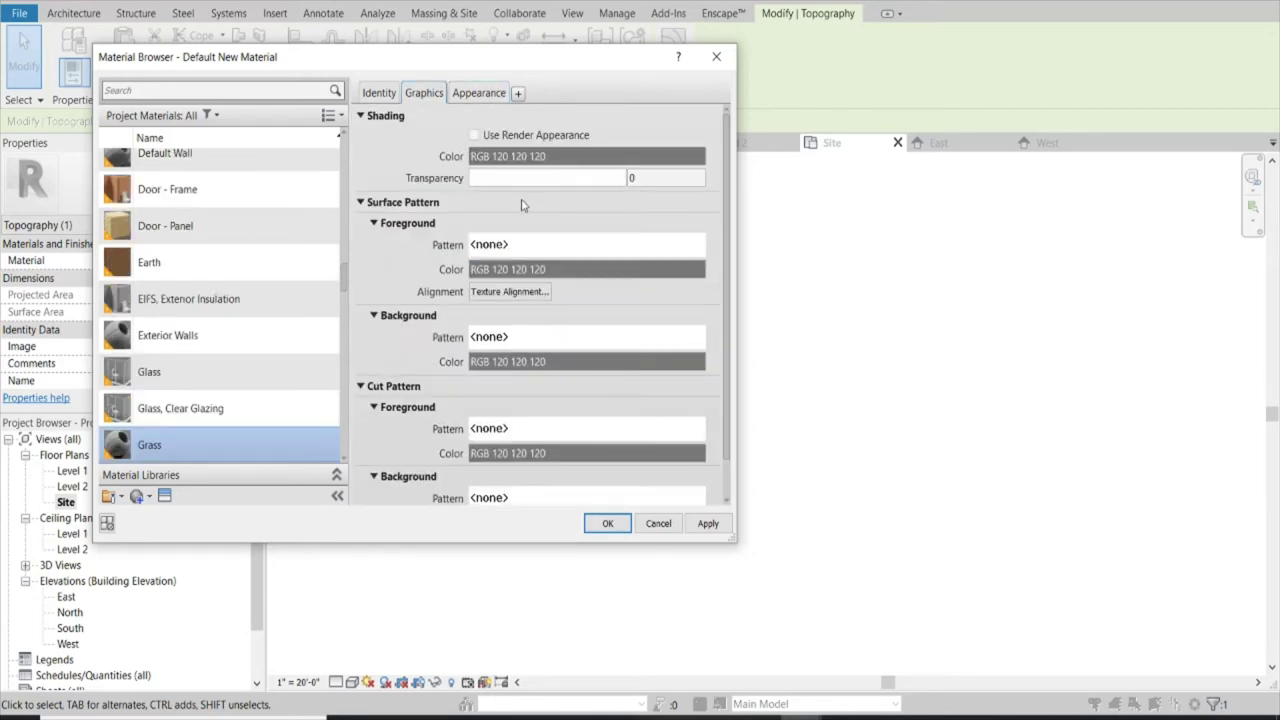
Set Grass's surface pattern foreground and background colours to dark green (RGB 0 128 64)
{"action": "left_click", "coordinate": [575, 269]}
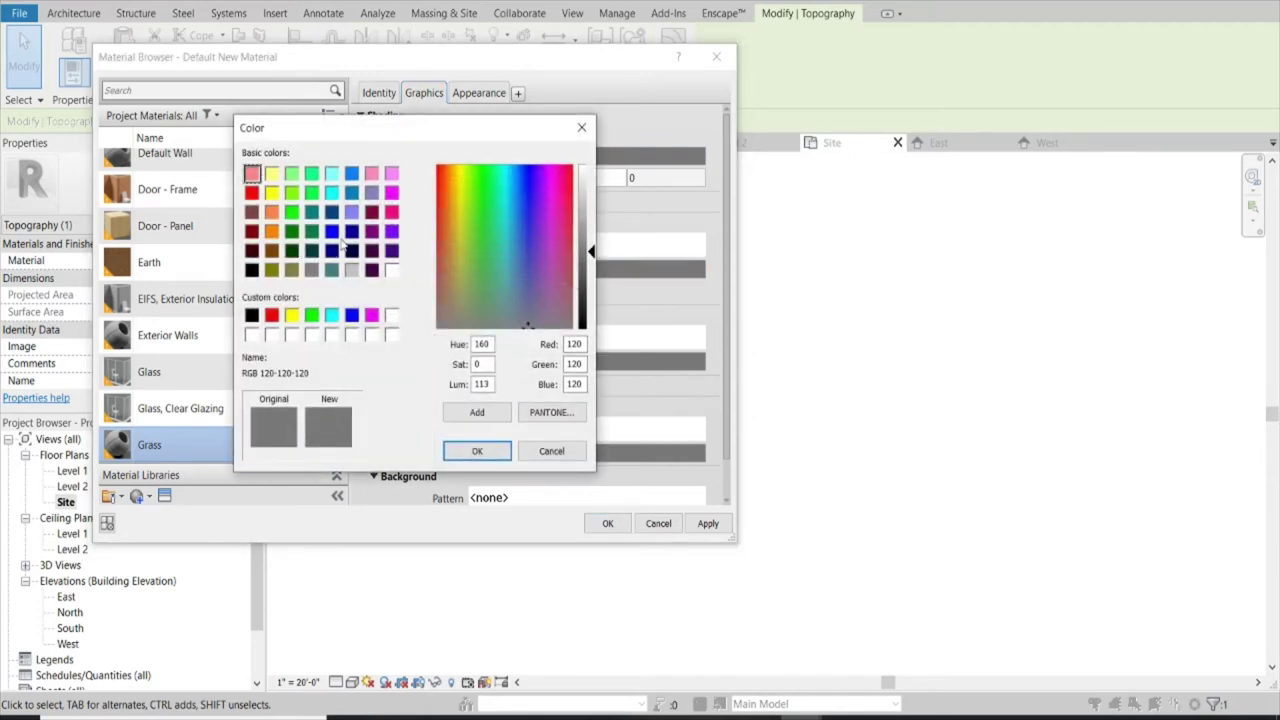
{"action": "left_click", "coordinate": [313, 231]}
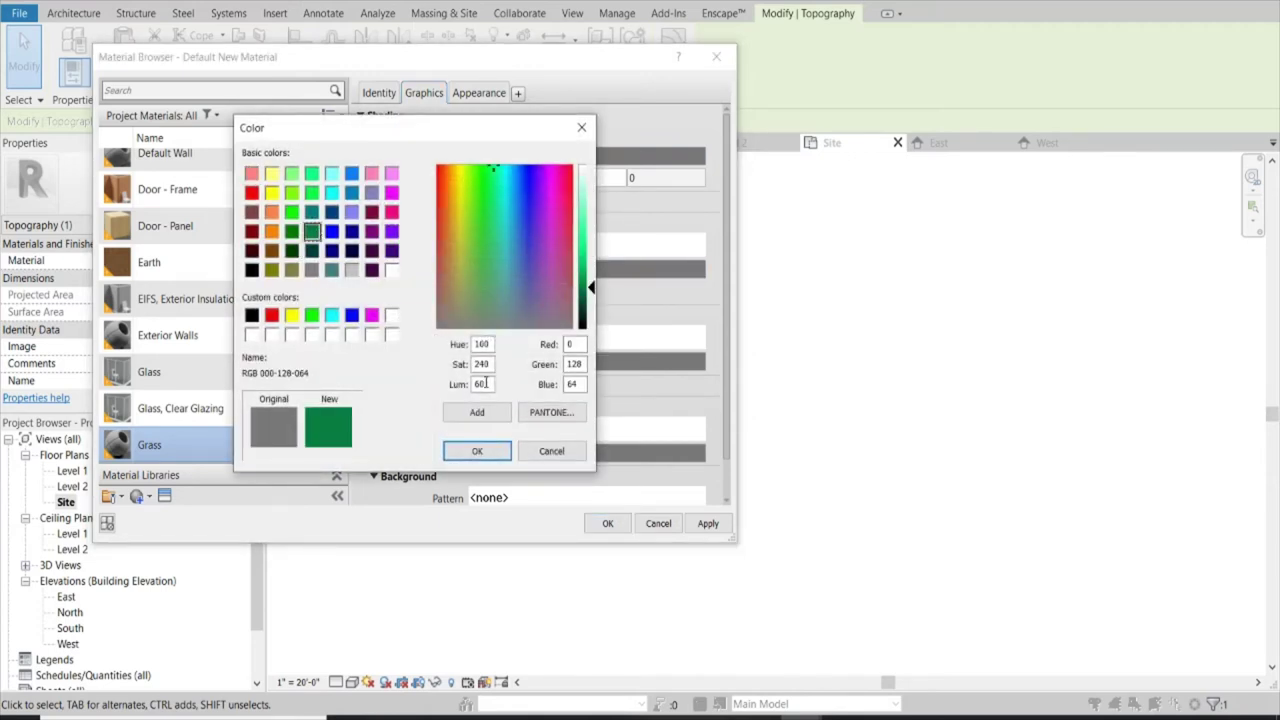
{"action": "left_click", "coordinate": [477, 451]}
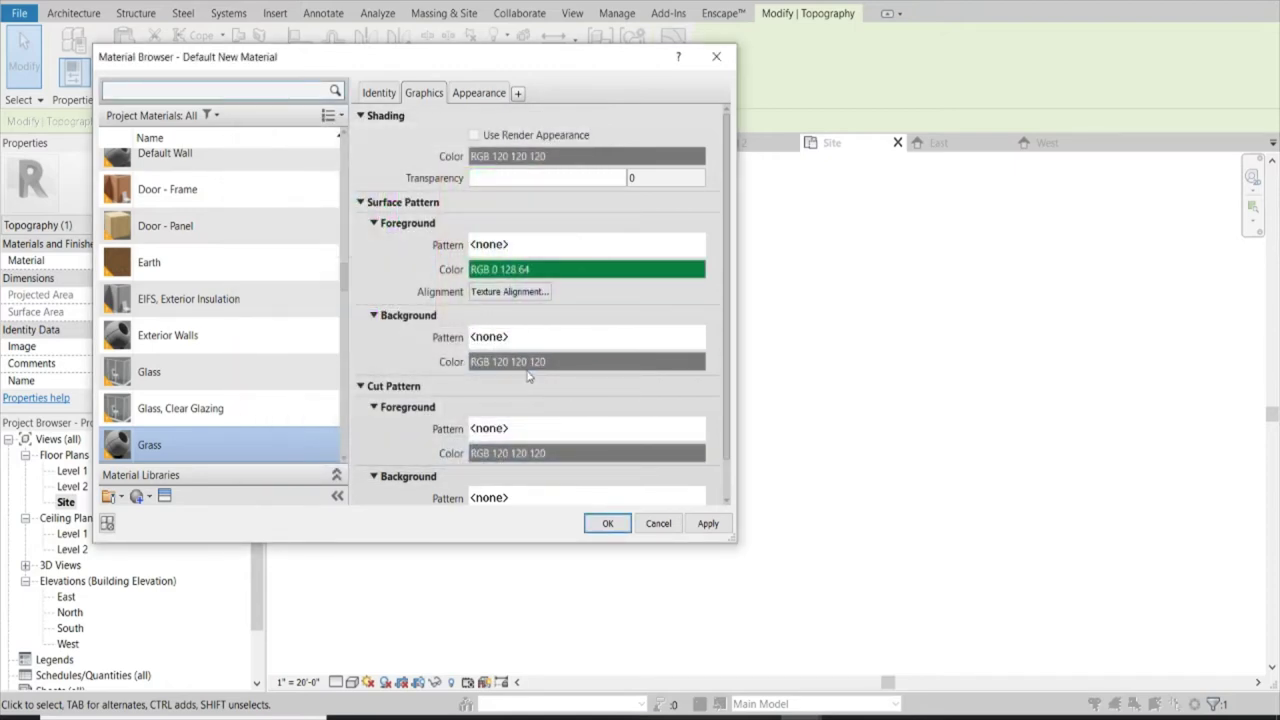
{"action": "left_click", "coordinate": [528, 362]}
{"action": "left_click", "coordinate": [312, 231]}
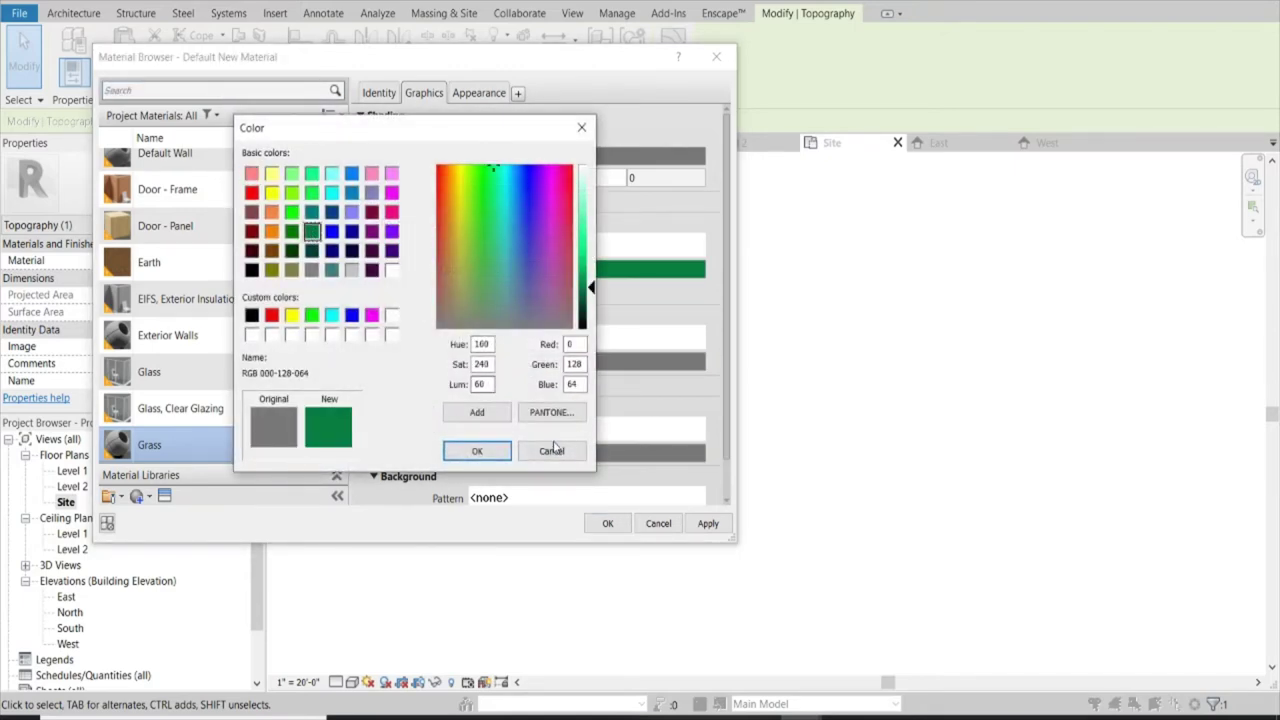
{"action": "left_click", "coordinate": [487, 452]}
Set the cut pattern foreground and background colours to the same dark green
{"action": "scroll", "coordinate": [522, 393], "scroll_direction": "down", "scroll_amount": 1}
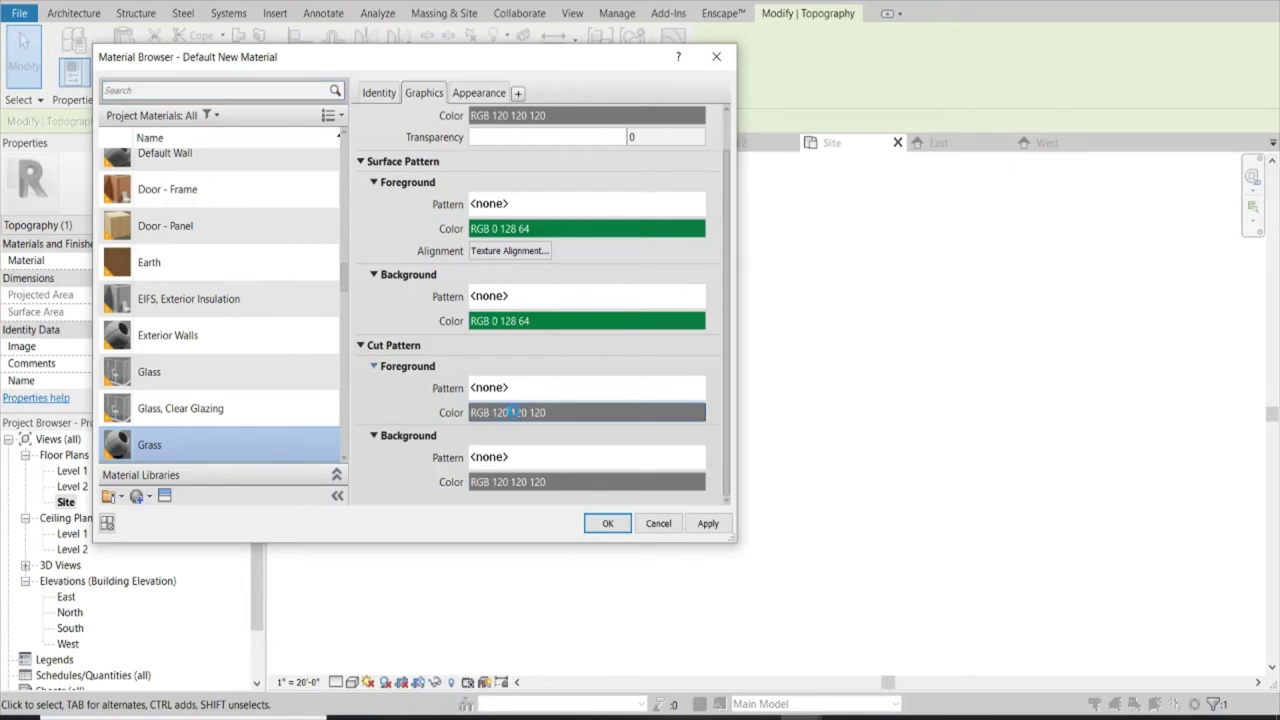
{"action": "left_click", "coordinate": [512, 412]}
{"action": "left_click", "coordinate": [312, 231]}
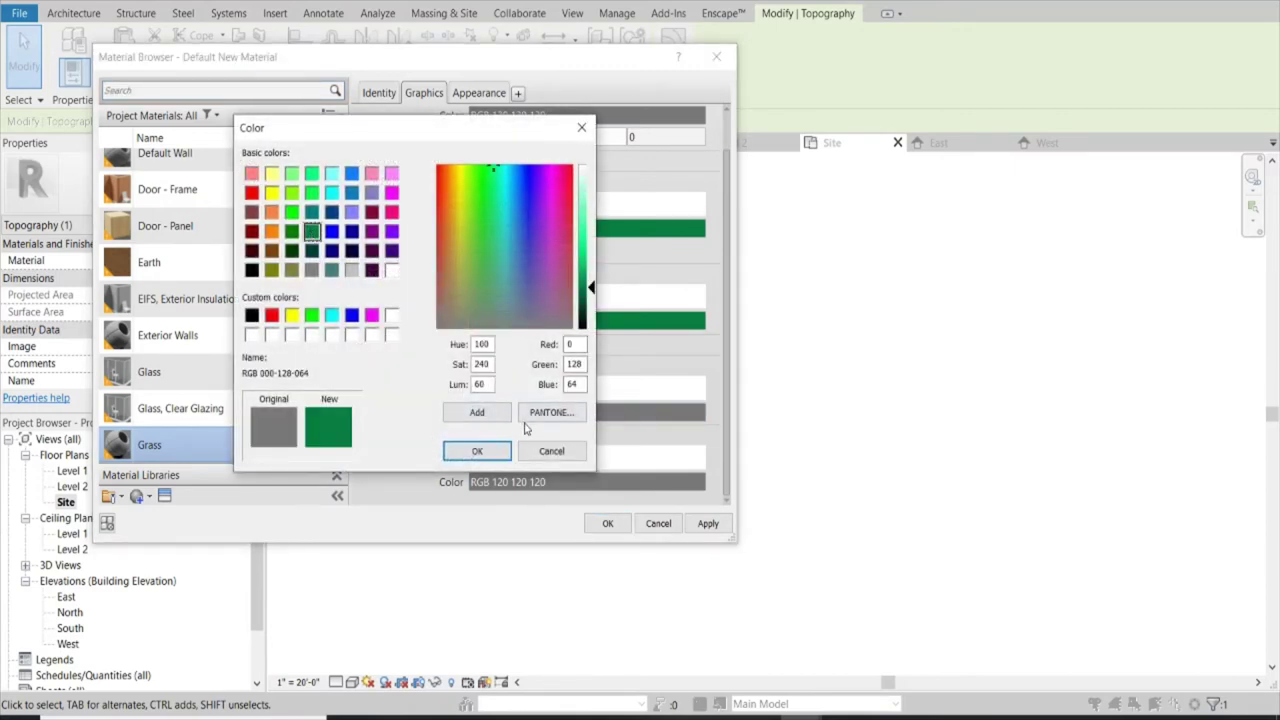
{"action": "left_click", "coordinate": [476, 451]}
{"action": "left_click", "coordinate": [541, 484]}
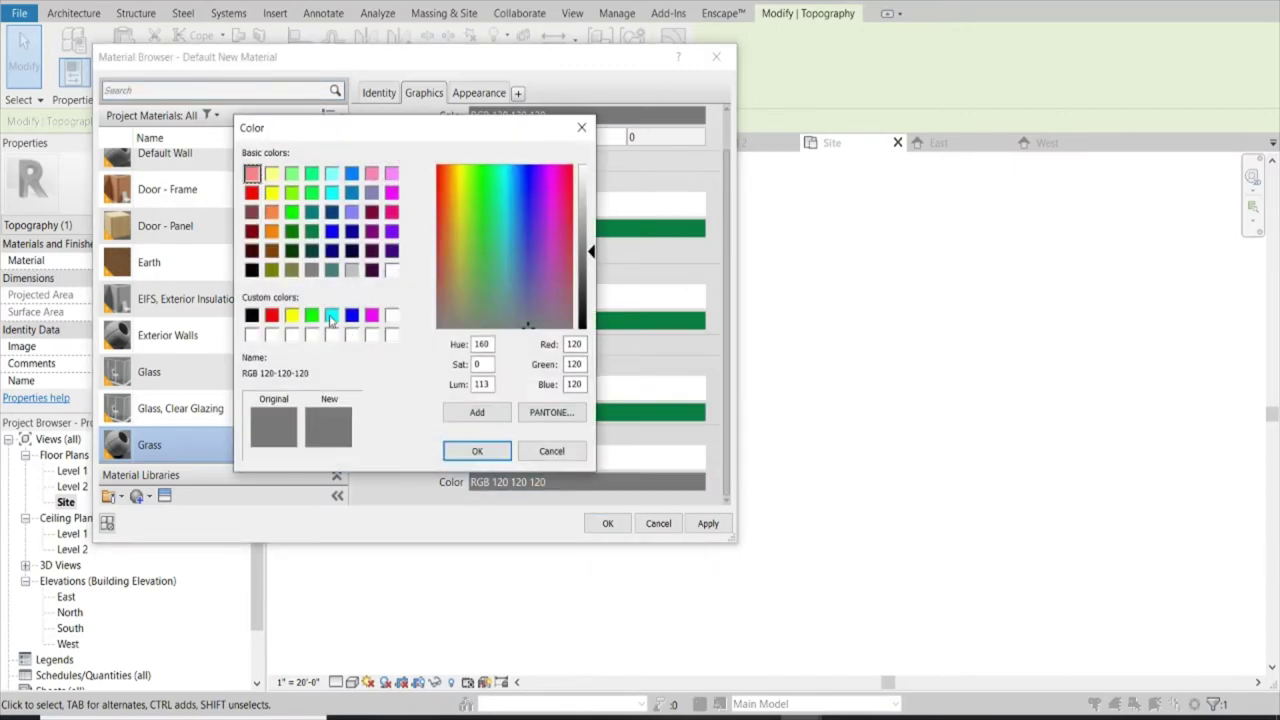
{"action": "left_click", "coordinate": [312, 231]}
{"action": "left_click", "coordinate": [476, 451]}
Load GrassSamp1.jpg as the Grass material's appearance image, then return to the Enscape view
{"action": "left_click", "coordinate": [475, 91]}
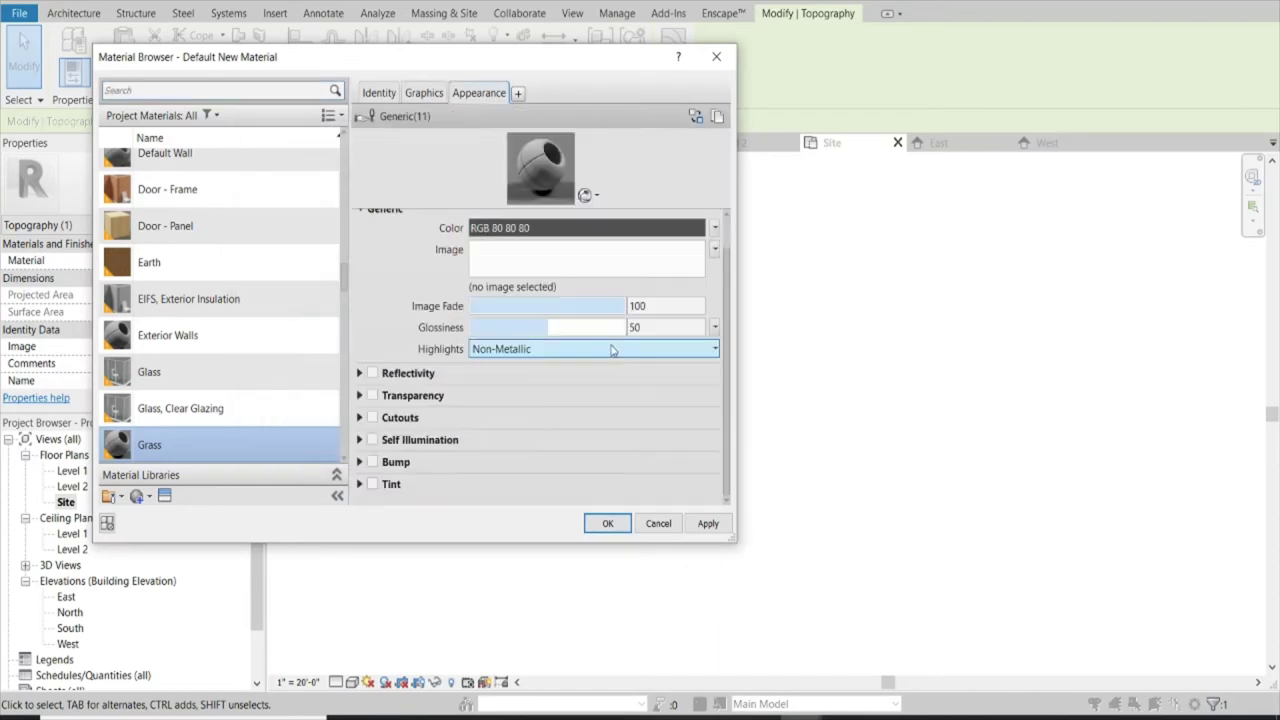
{"action": "left_click", "coordinate": [531, 262]}
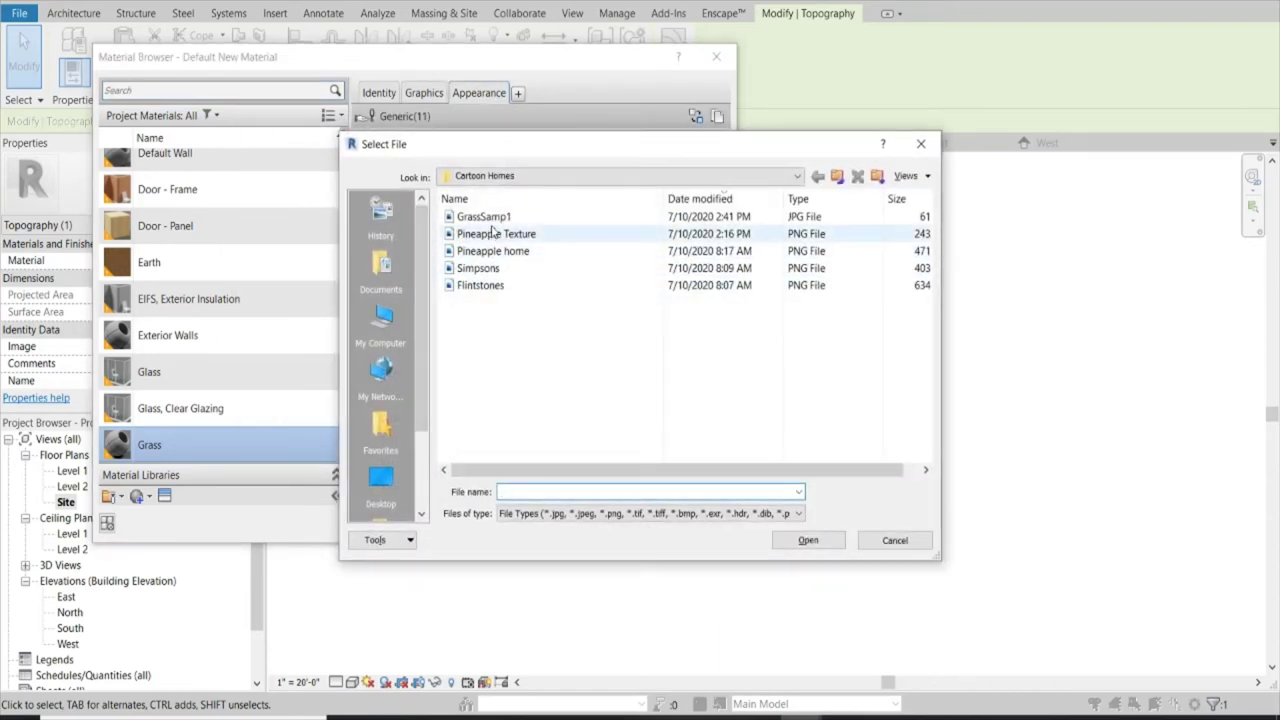
{"action": "left_click", "coordinate": [484, 216]}
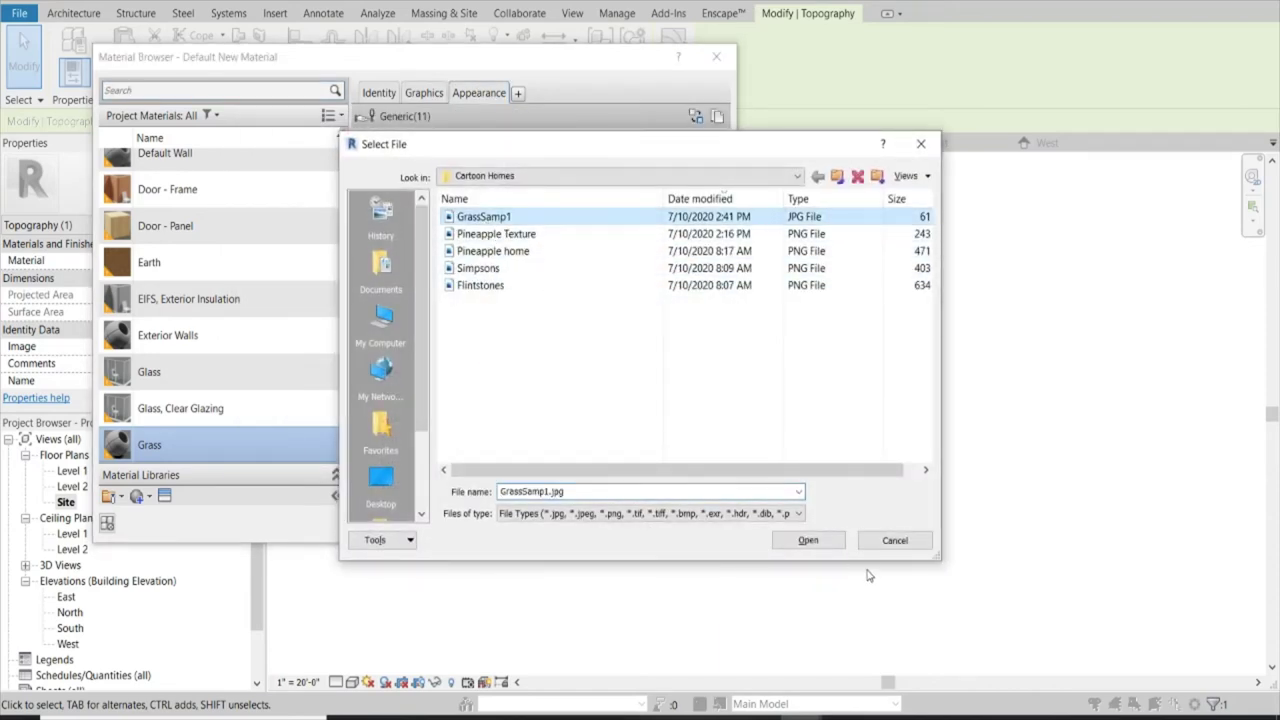
{"action": "left_click", "coordinate": [808, 540]}
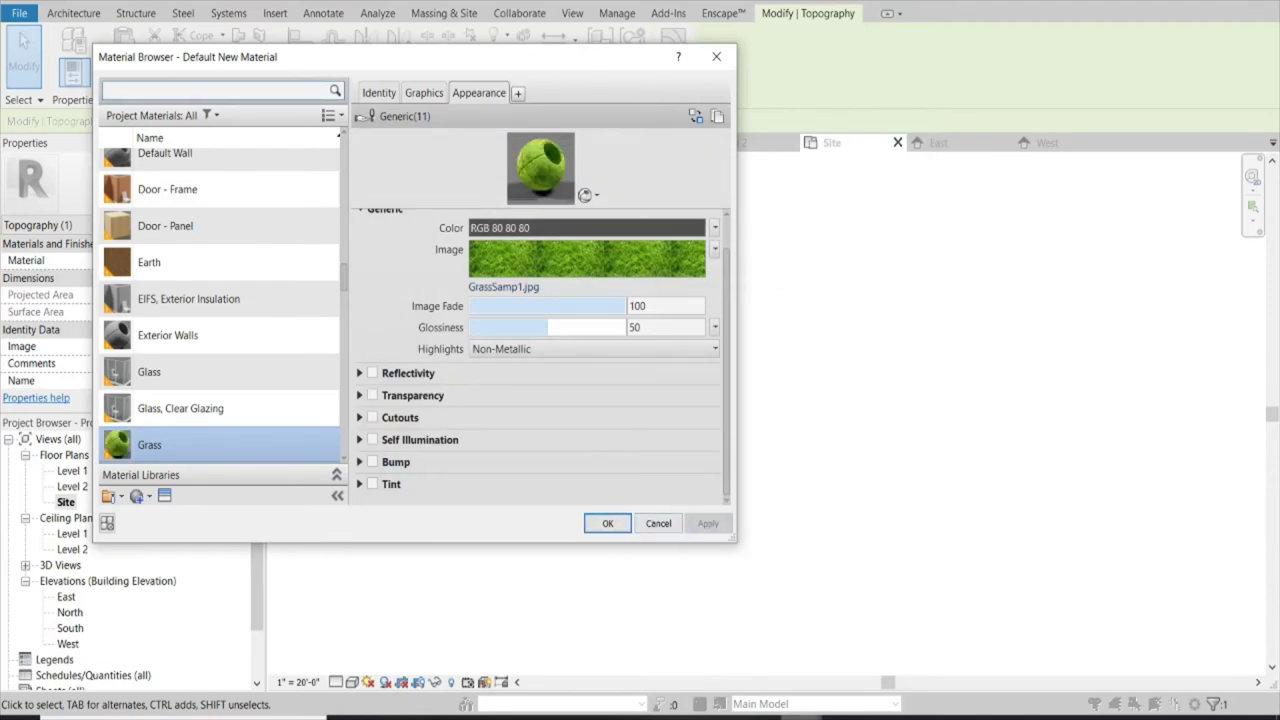
{"action": "left_click", "coordinate": [750, 666]}
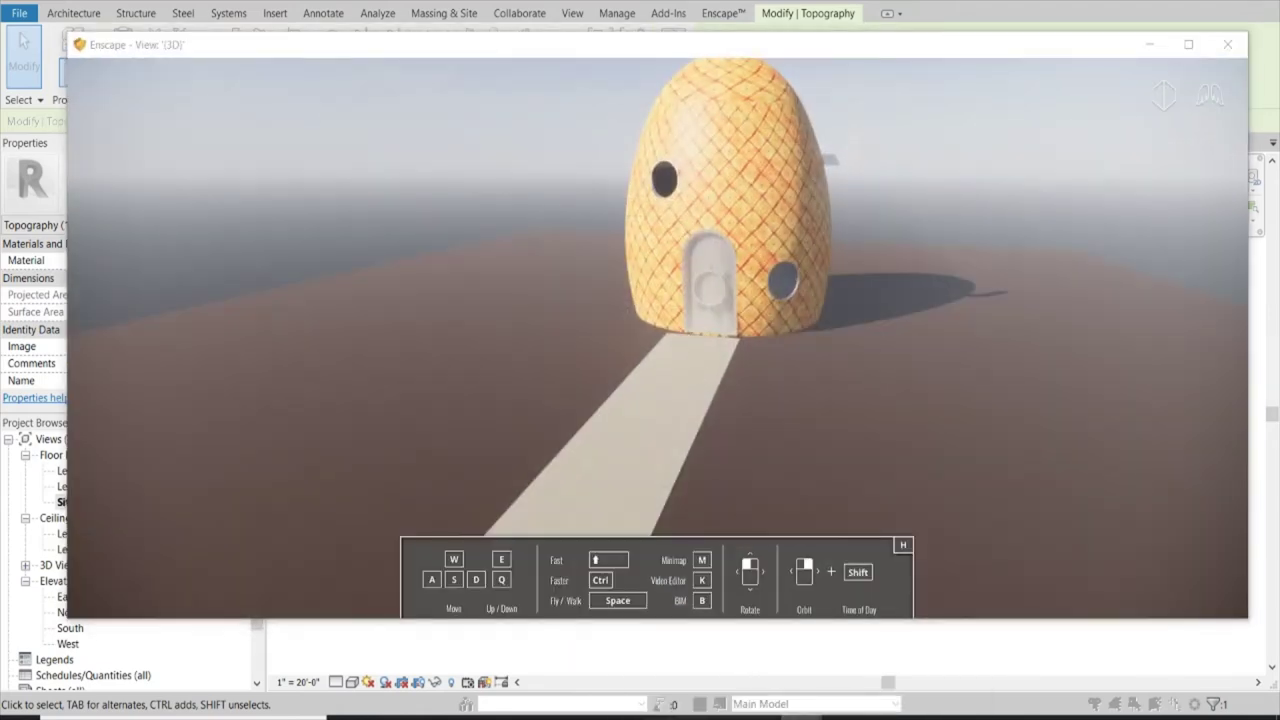
Apply the Grass material to the topography and bring the Enscape view back
{"action": "mouse_move", "coordinate": [713, 466]}
{"action": "left_mouse_down"}
{"action": "mouse_move", "coordinate": [705, 540]}
{"action": "mouse_move", "coordinate": [787, 87]}
{"action": "left_mouse_up"}
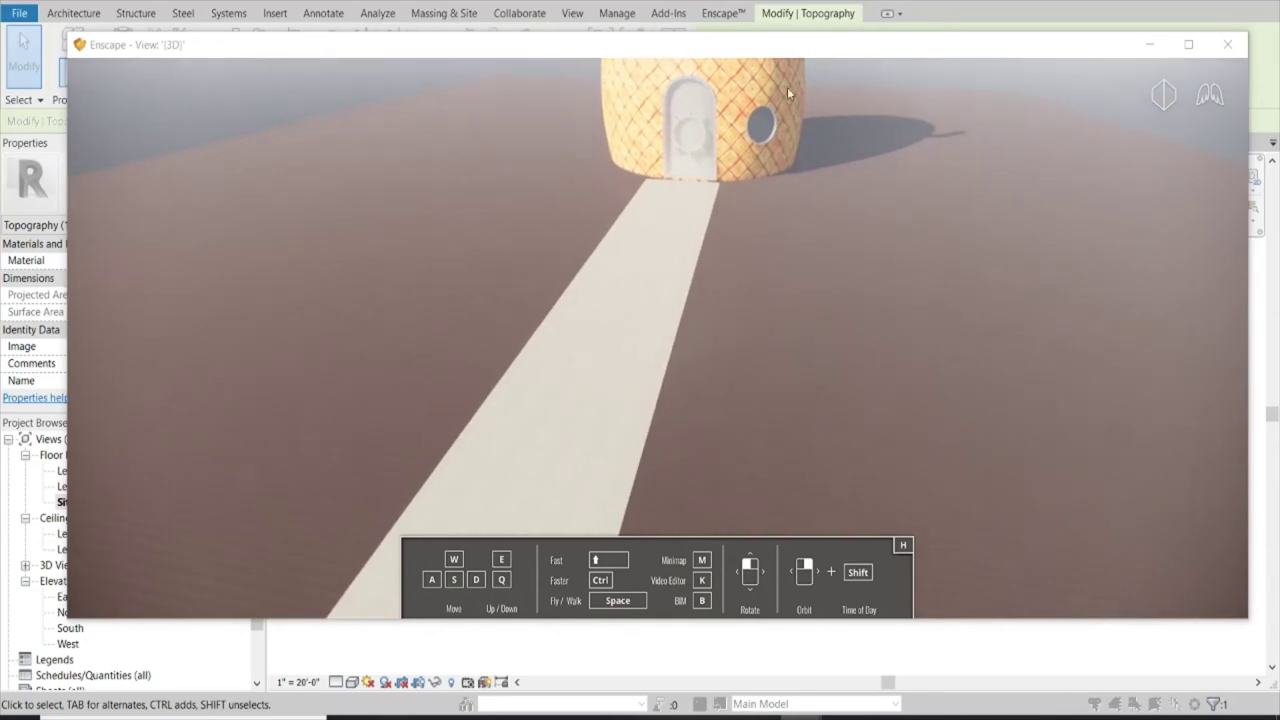
{"action": "left_click", "coordinate": [1150, 44]}
{"action": "left_click", "coordinate": [609, 523]}
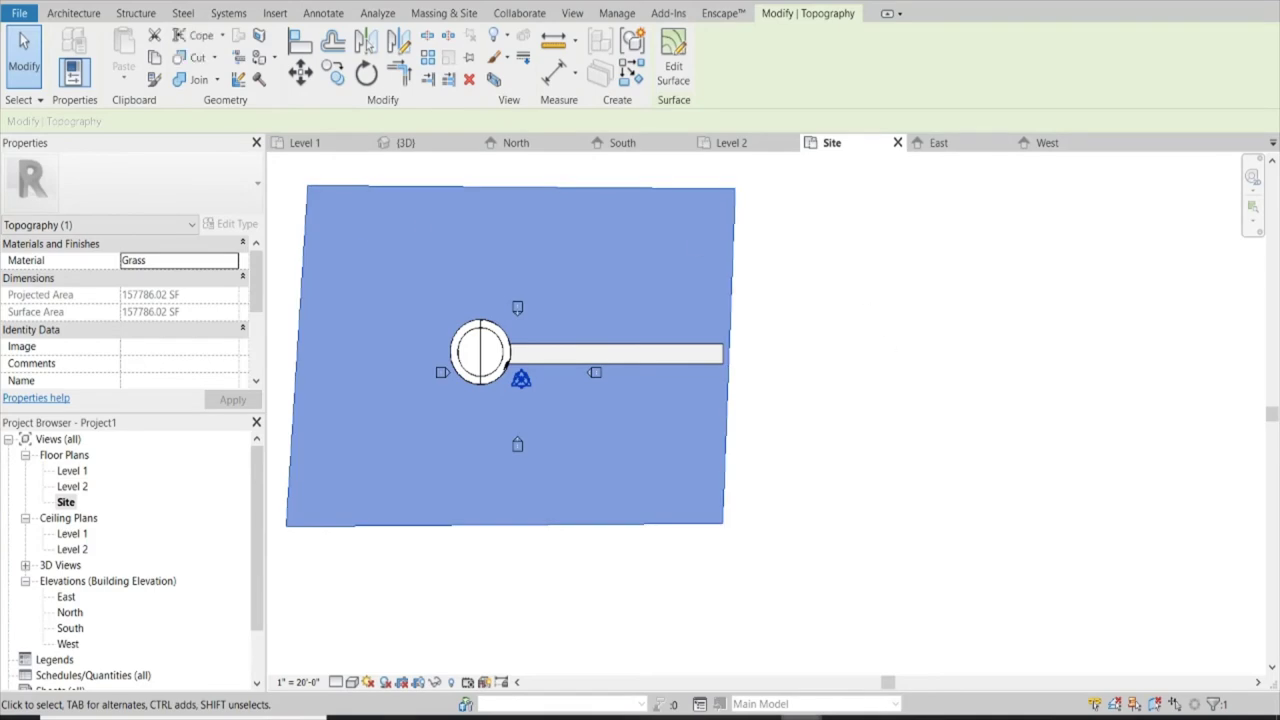
{"action": "left_click", "coordinate": [718, 652]}
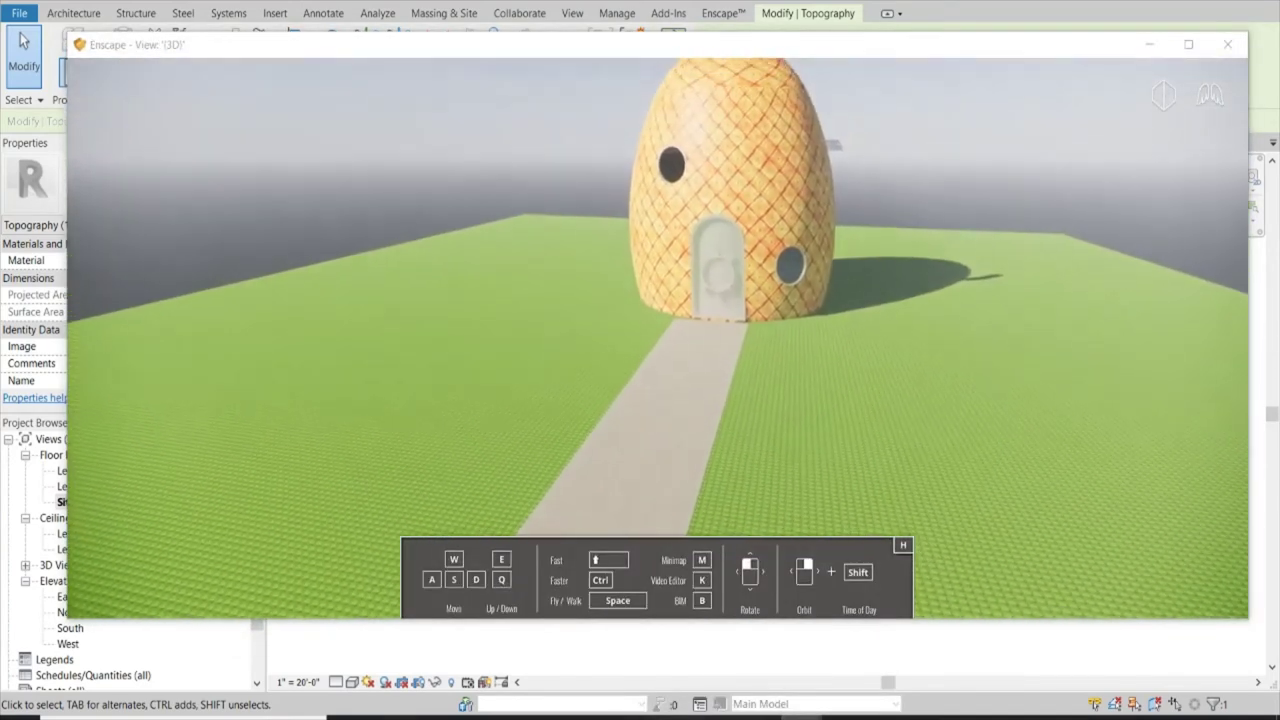
Walk the Enscape camera along the path down to grass level to inspect the ground
{"action": "key", "text": "w"}
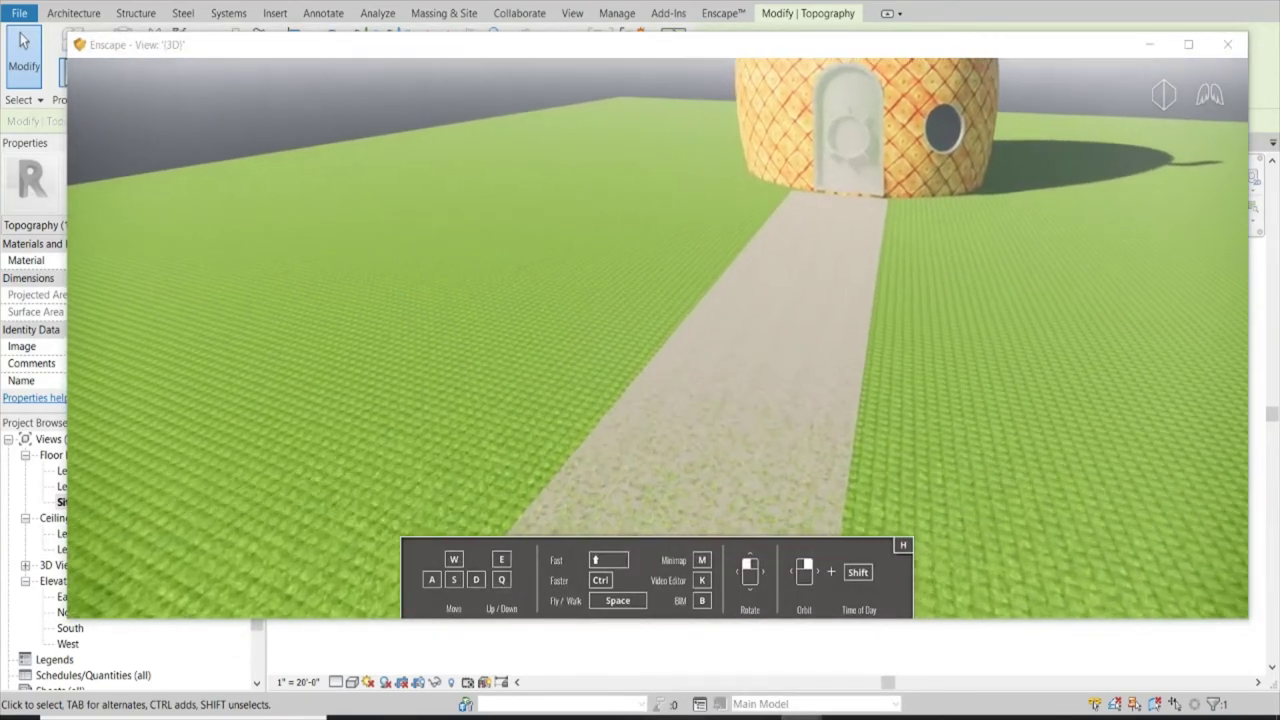
{"action": "key", "text": "d"}
{"action": "key", "text": "q"}
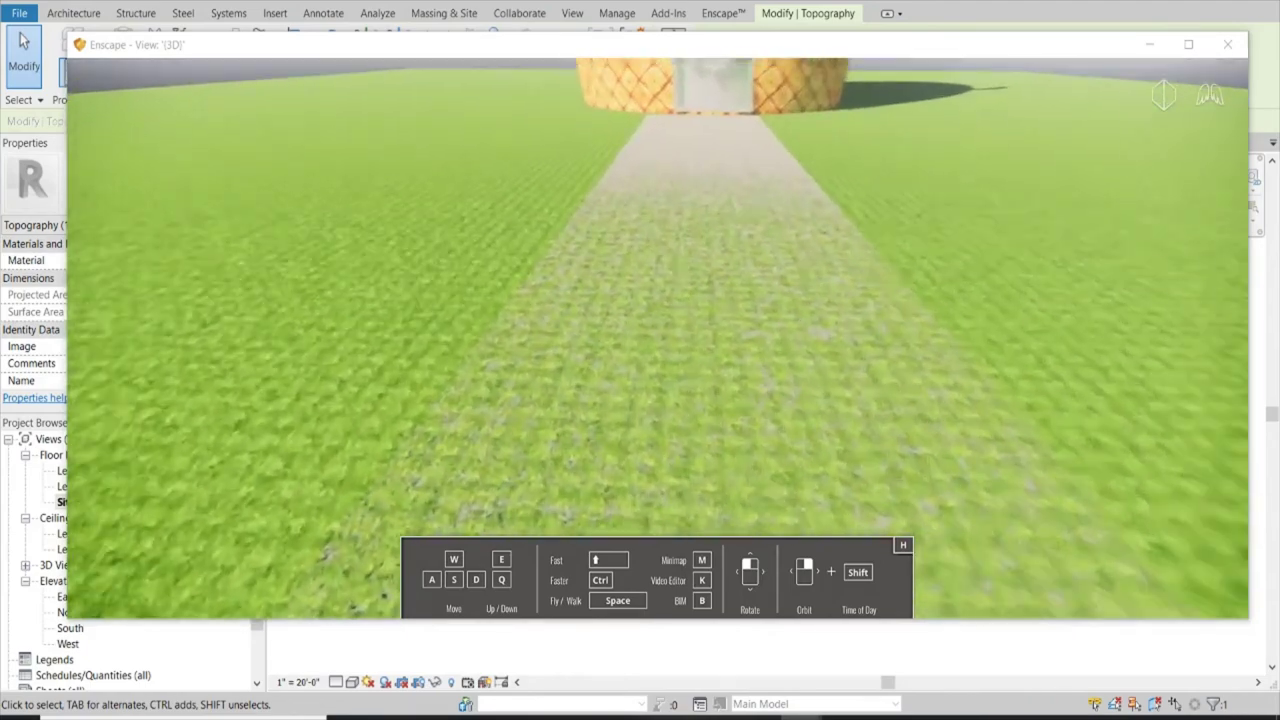
{"action": "key", "text": "a"}
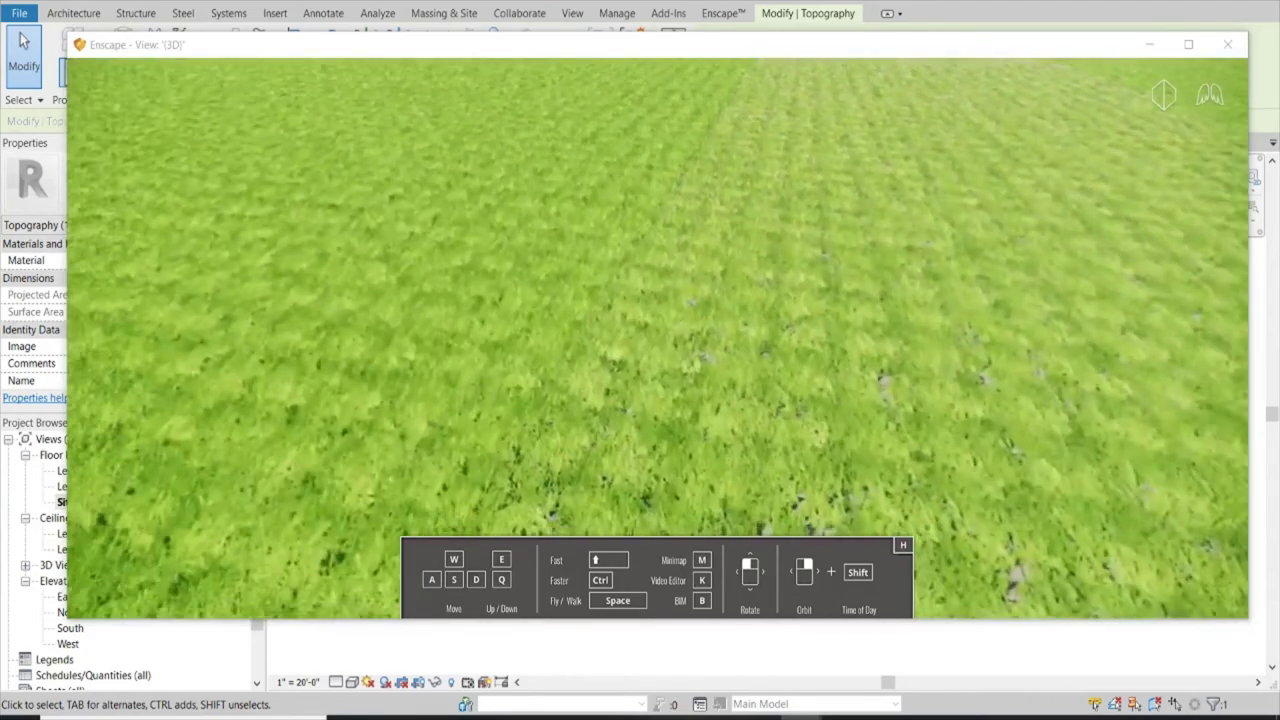
{"action": "key", "text": "q"}
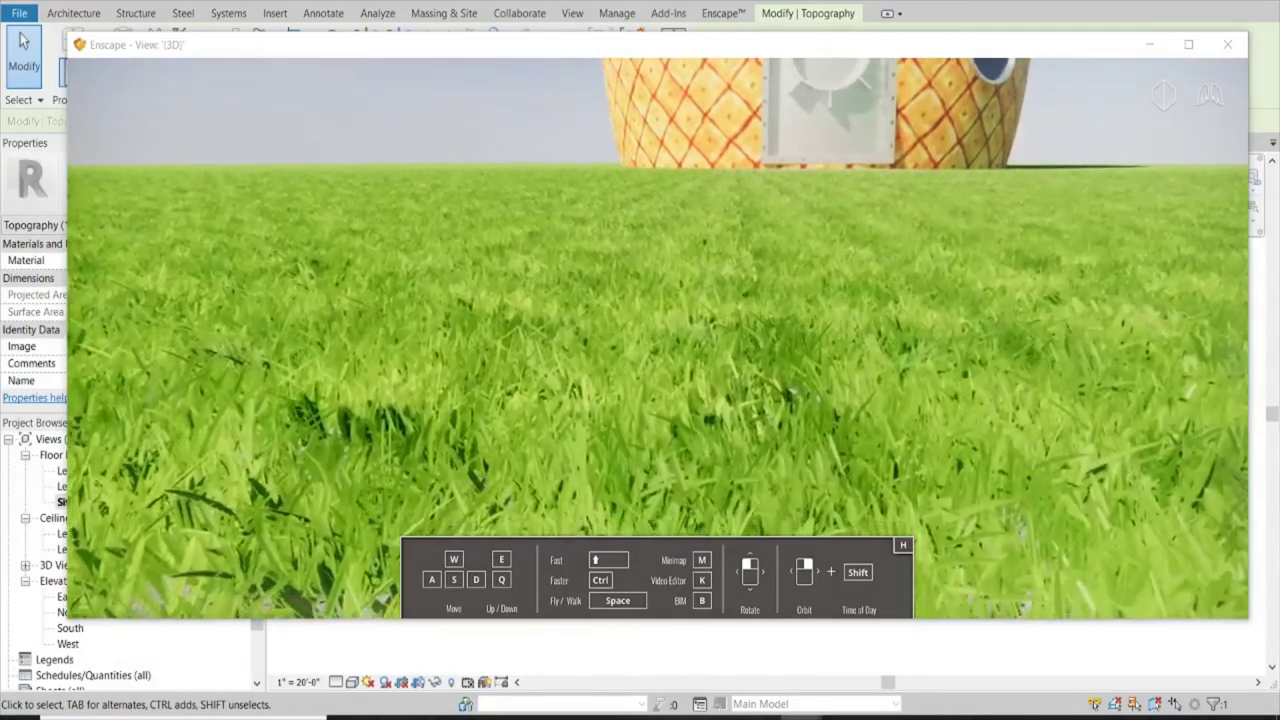
{"action": "key", "text": "e"}
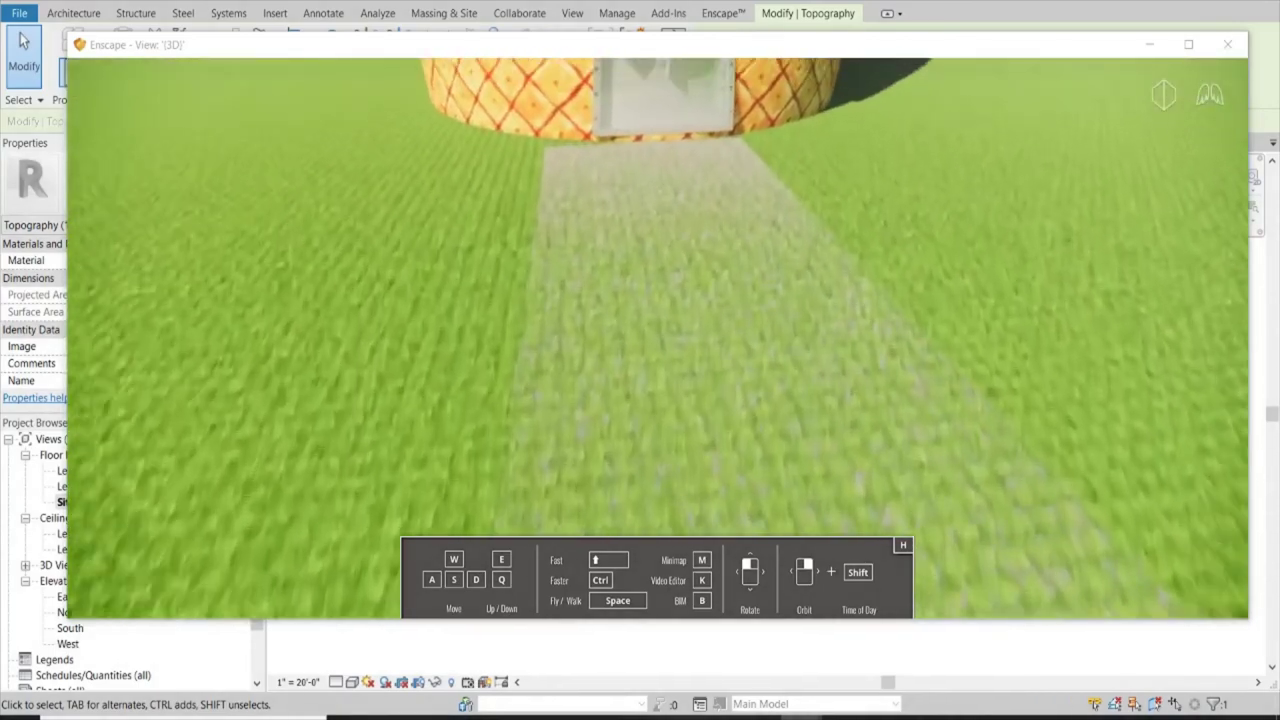
Adjust the path floor's Height Offset From Level so the paving clears the grass, then re-check Enscape
{"action": "left_click", "coordinate": [1152, 44]}
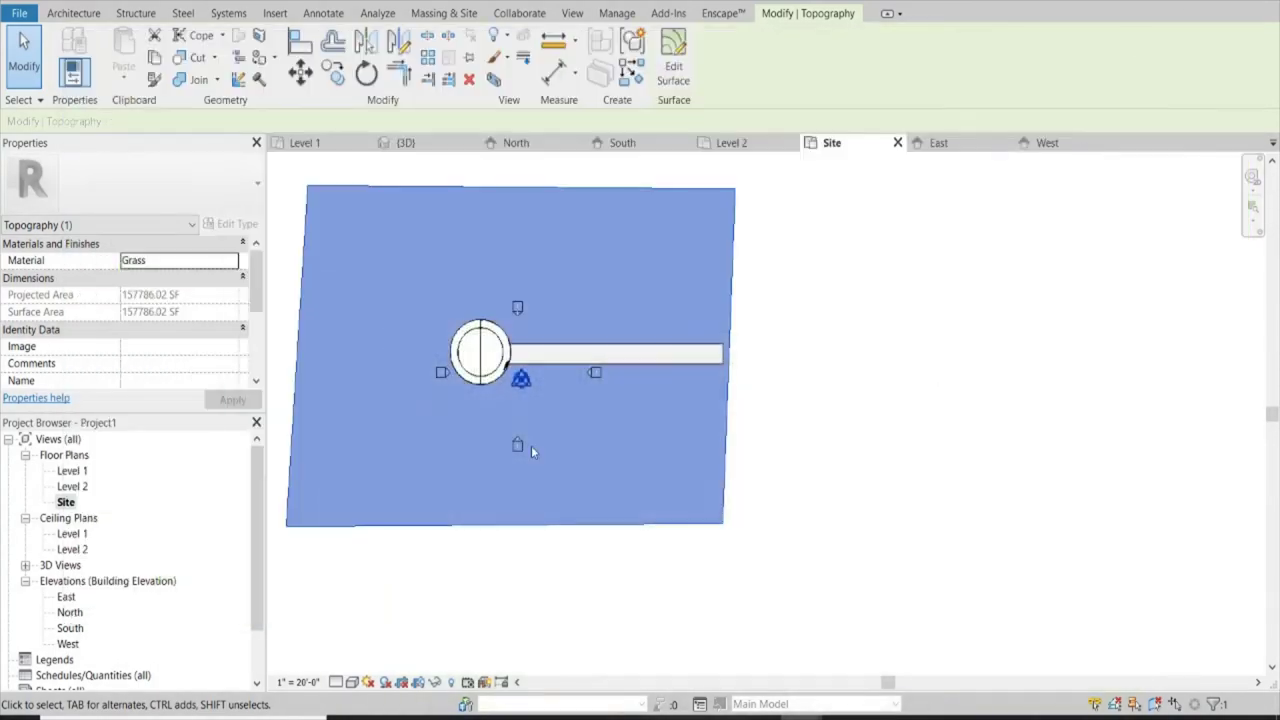
{"action": "key", "text": "Escape"}
{"action": "left_click", "coordinate": [697, 363]}
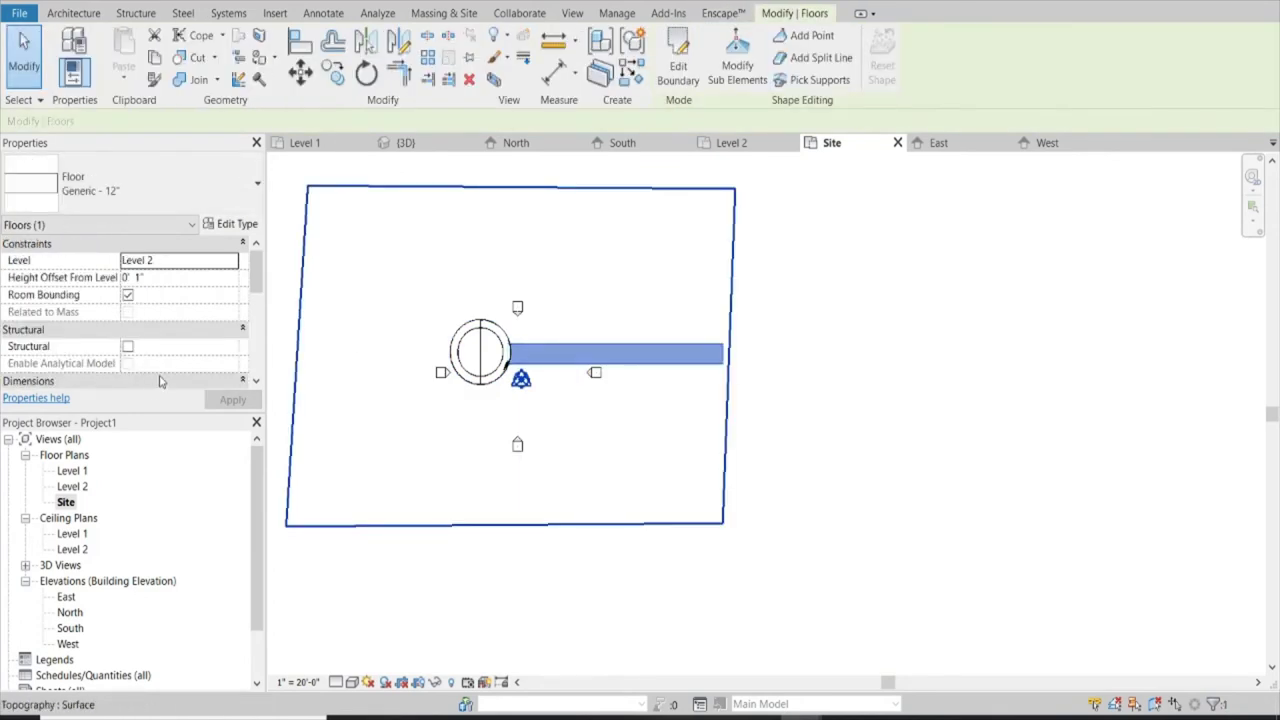
{"action": "double_click", "coordinate": [137, 277]}
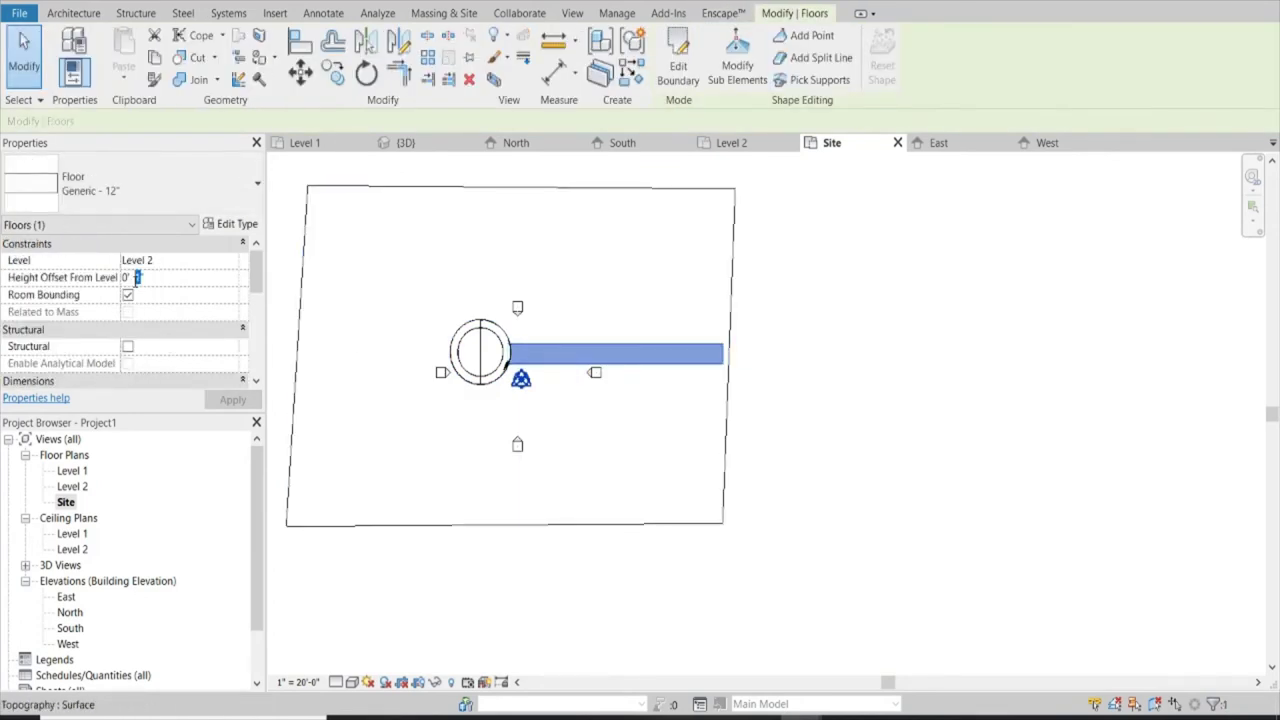
{"action": "type", "text": "4"}
{"action": "left_click", "coordinate": [800, 346]}
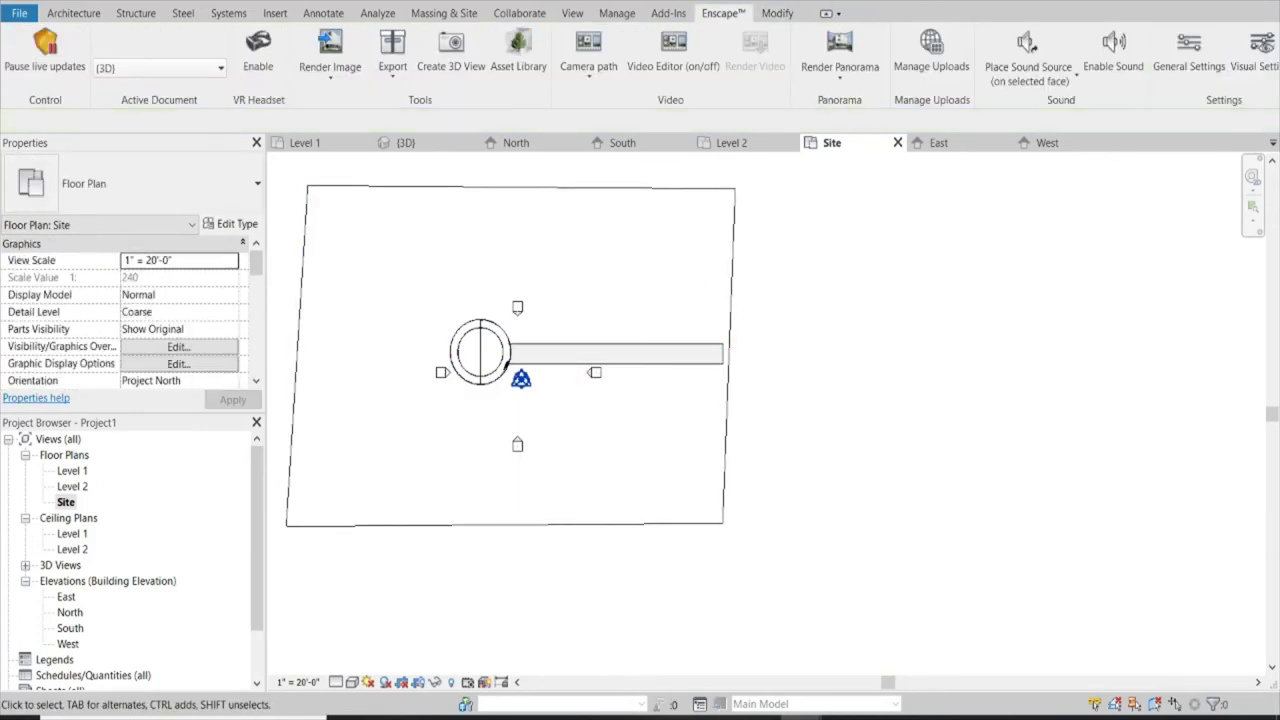
{"action": "left_click", "coordinate": [748, 650]}
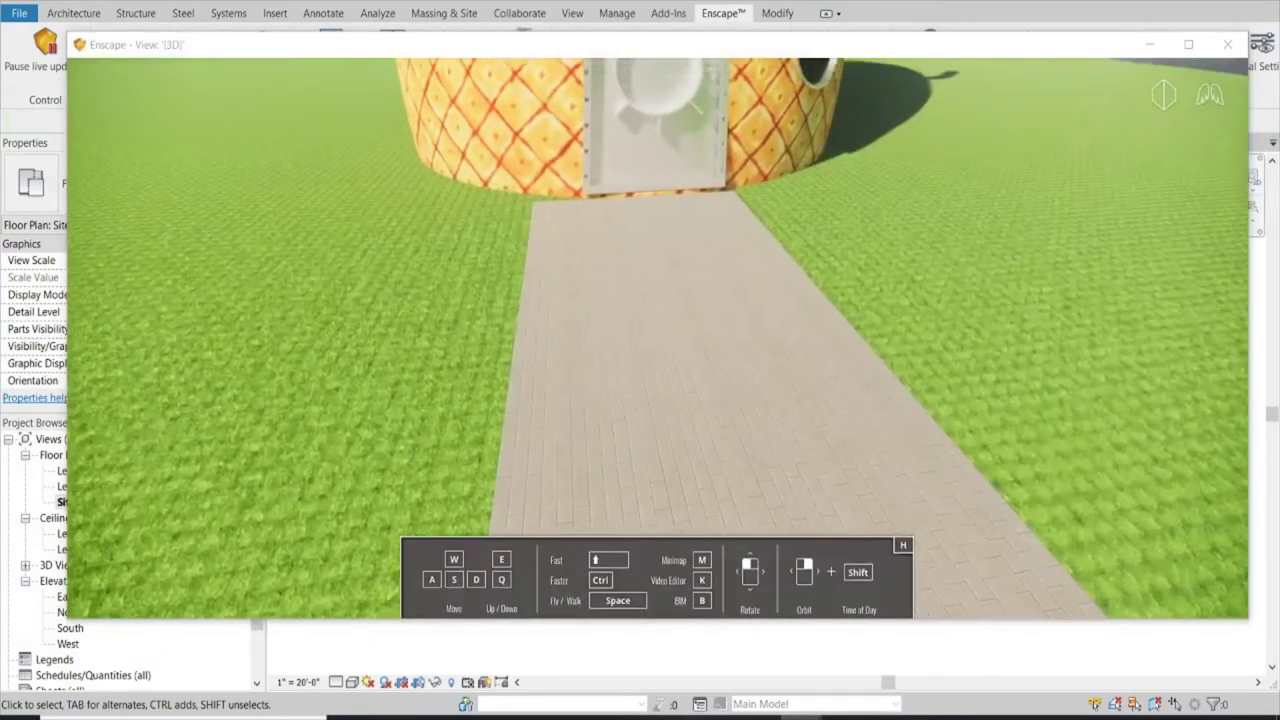
Zoom out and reposition the Enscape camera to frame the whole house, then open and close General Settings
{"action": "scroll", "coordinate": [656, 338], "scroll_direction": "down", "scroll_amount": 5}
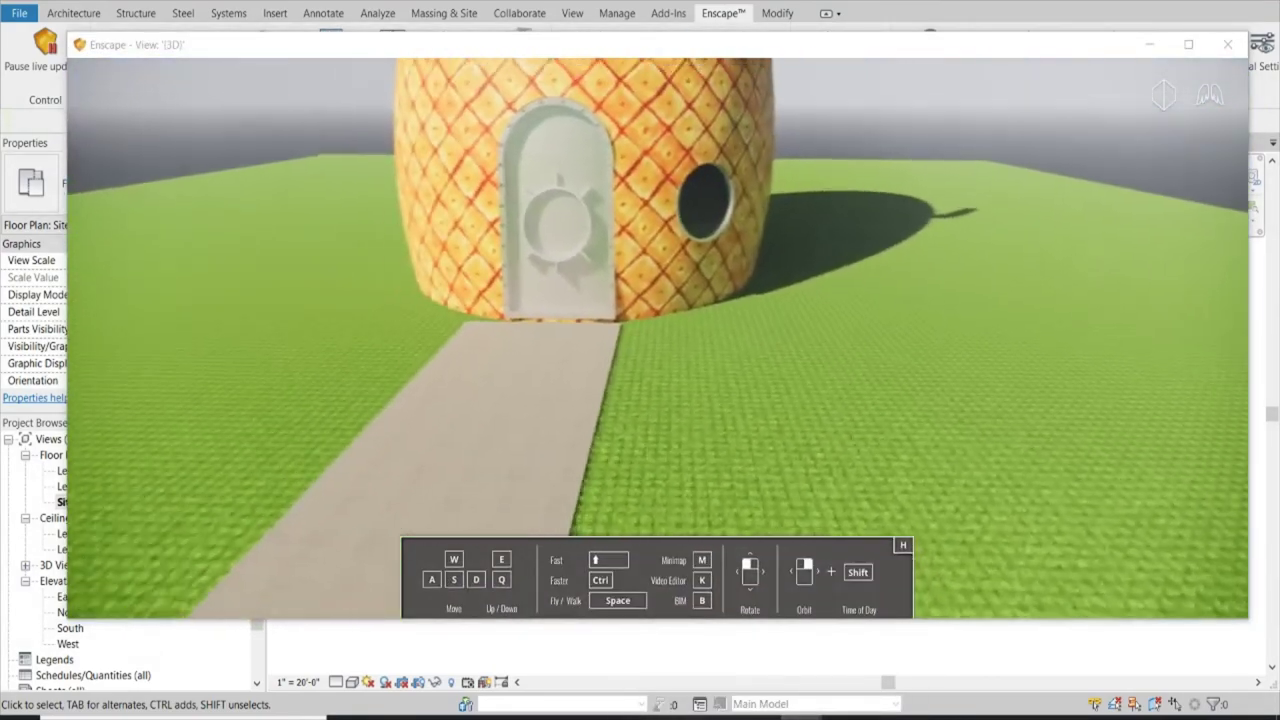
{"action": "scroll", "coordinate": [656, 338], "scroll_direction": "down", "scroll_amount": 3}
{"action": "scroll", "coordinate": [656, 338], "scroll_direction": "down", "scroll_amount": 3}
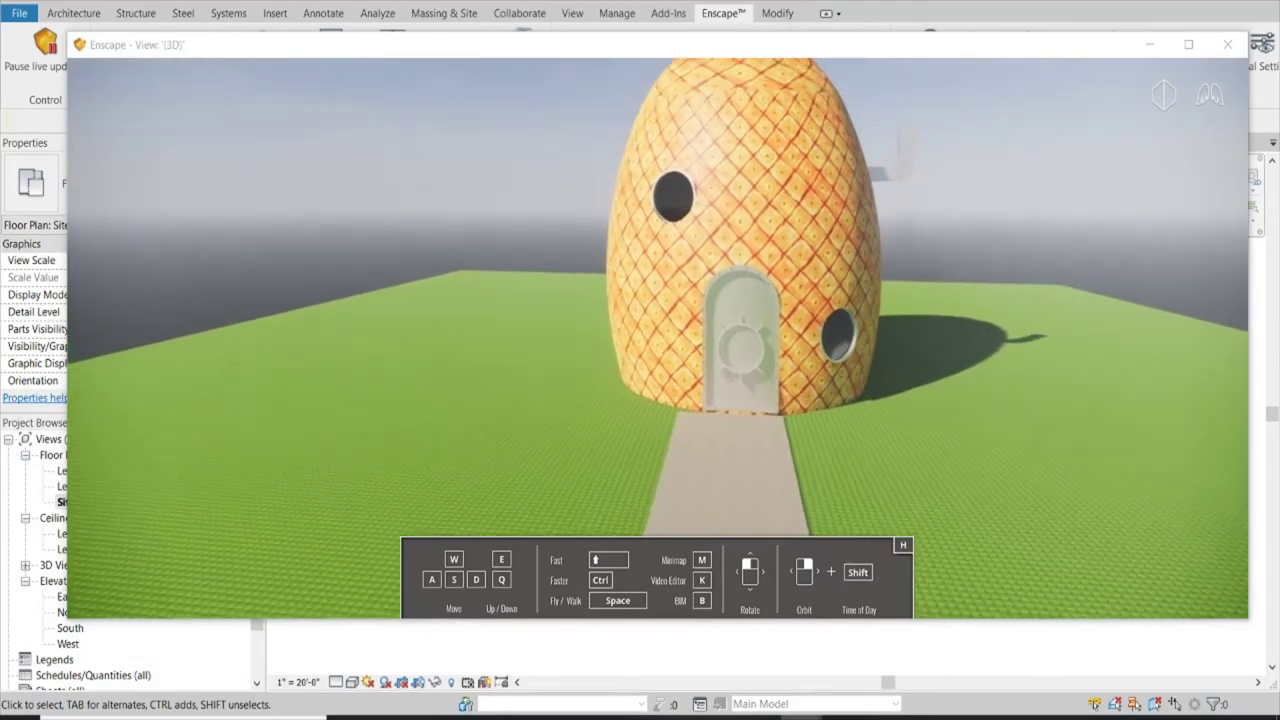
{"action": "key", "text": "d"}
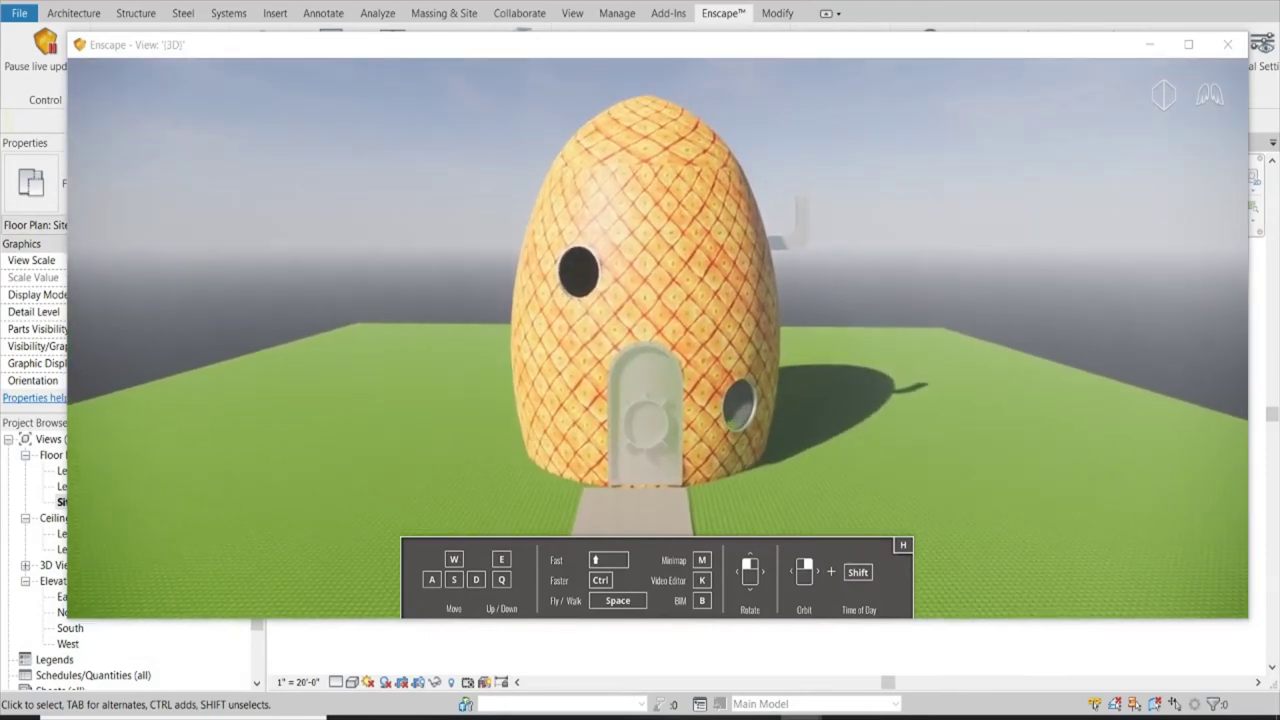
{"action": "key", "text": "w"}
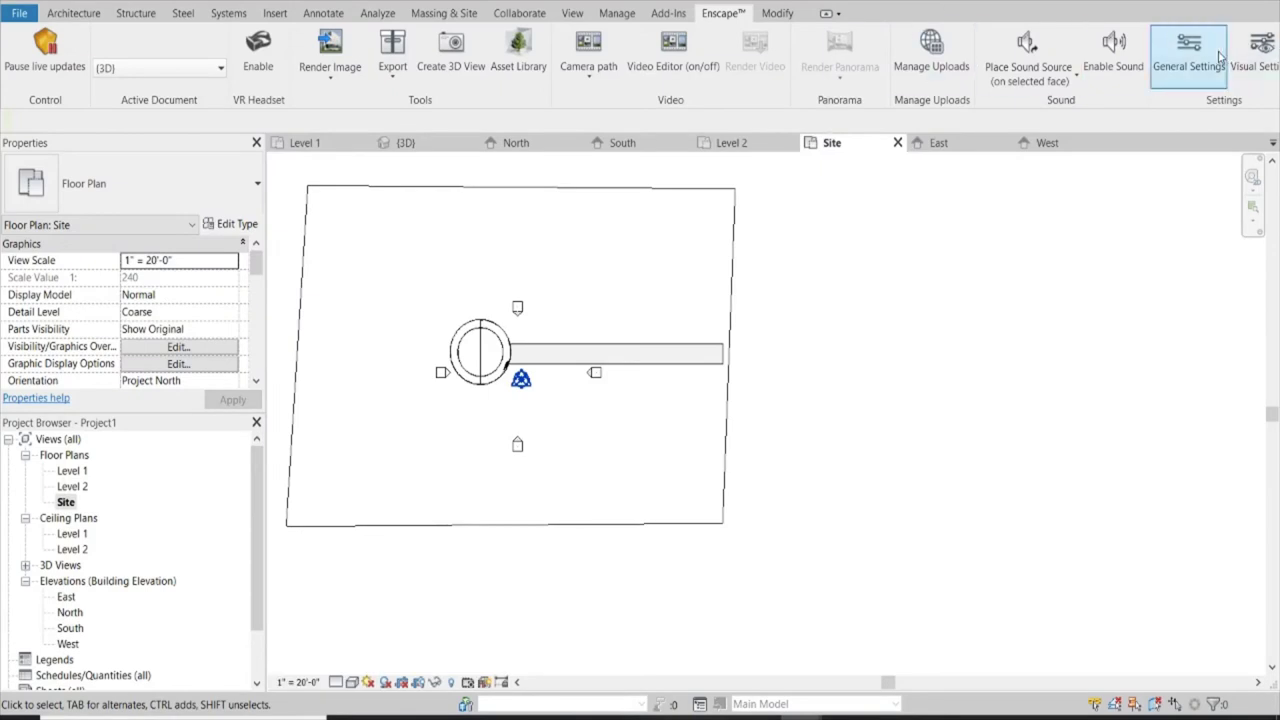
{"action": "left_click", "coordinate": [1185, 55]}
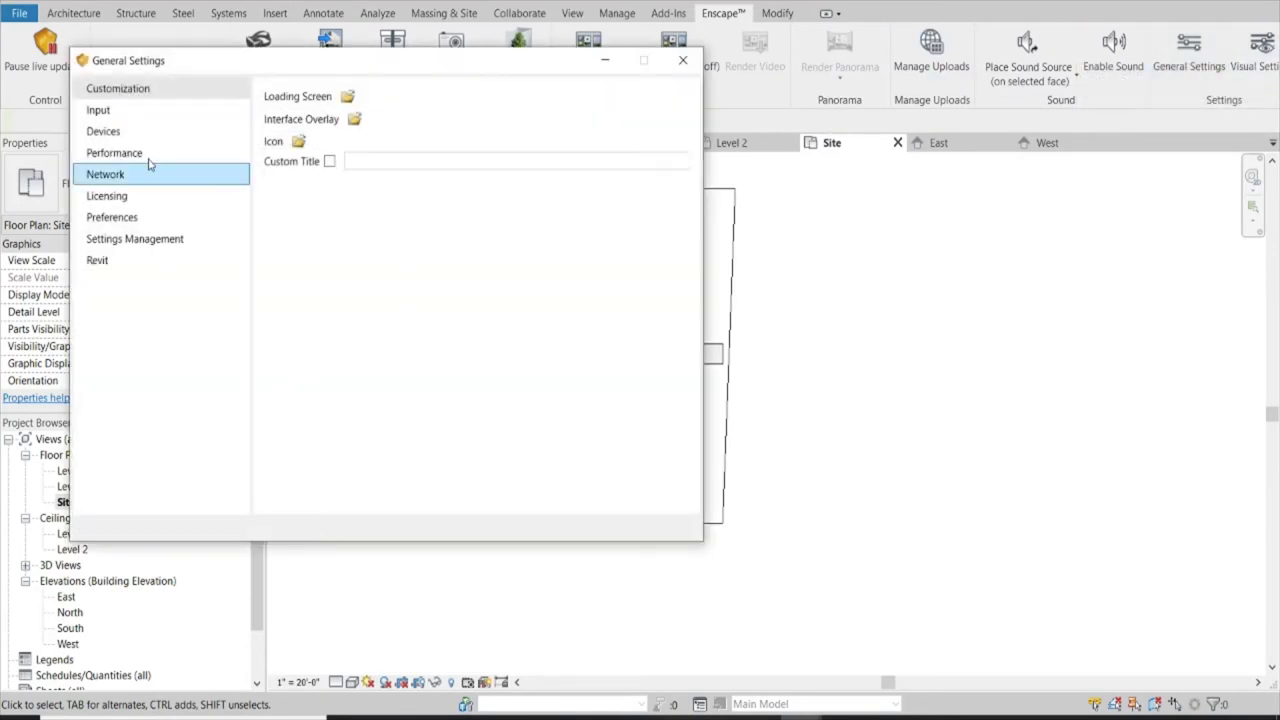
{"action": "left_click", "coordinate": [683, 60]}
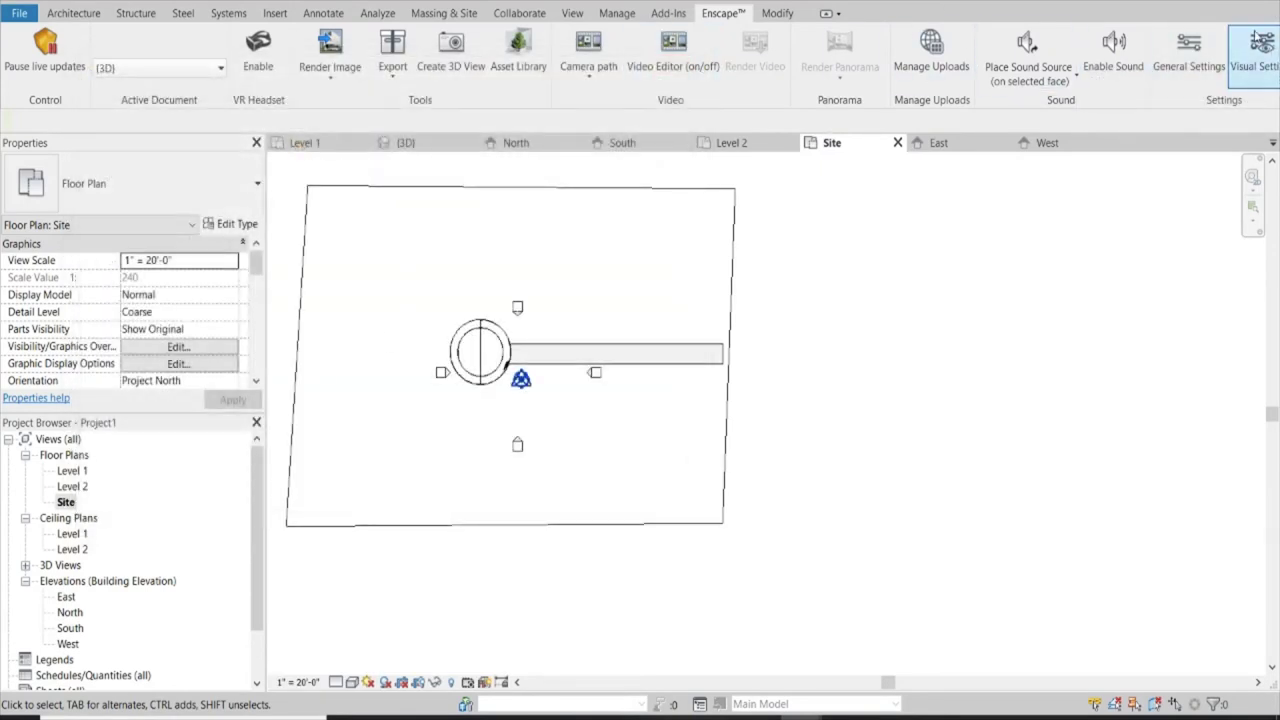
Review Atmosphere fog at 69% intensity in Visual Settings, preview the hazy render, then close settings
{"action": "left_click", "coordinate": [1260, 45]}
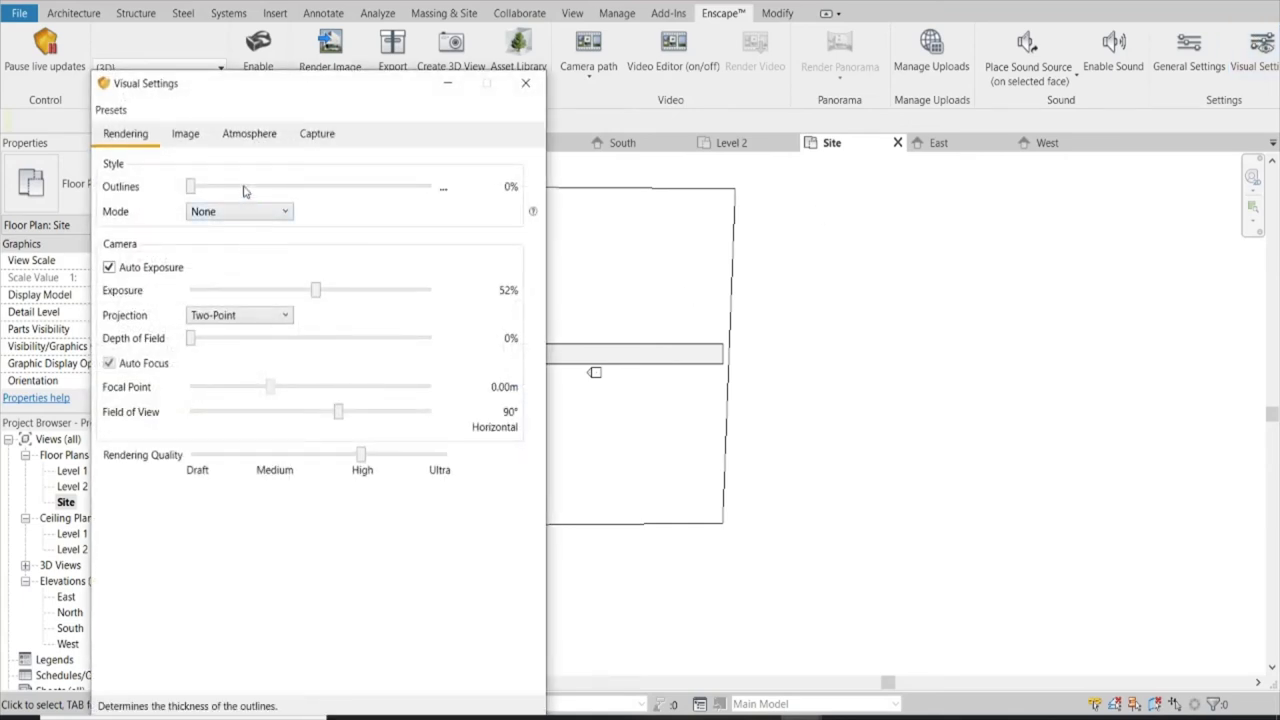
{"action": "left_click", "coordinate": [245, 134]}
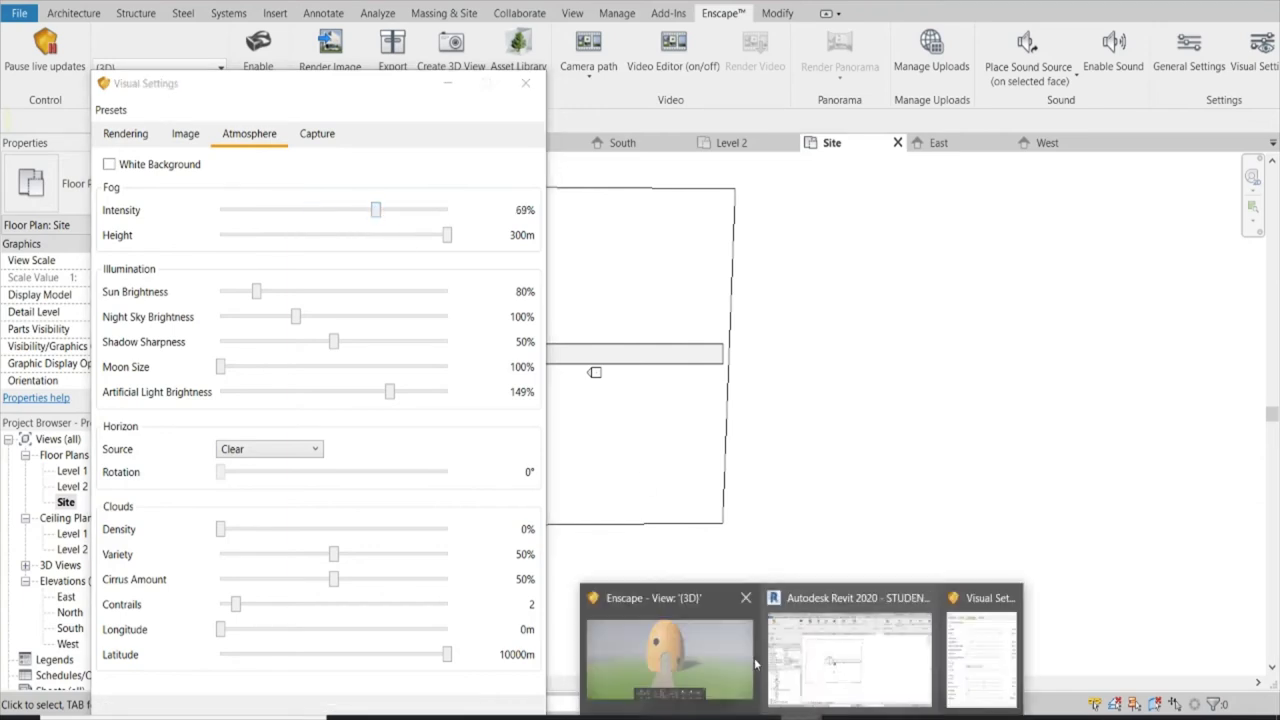
{"action": "left_click", "coordinate": [712, 668]}
{"action": "mouse_move", "coordinate": [686, 590]}
{"action": "left_mouse_down"}
{"action": "mouse_move", "coordinate": [690, 612]}
{"action": "mouse_move", "coordinate": [730, 590]}
{"action": "left_mouse_up"}
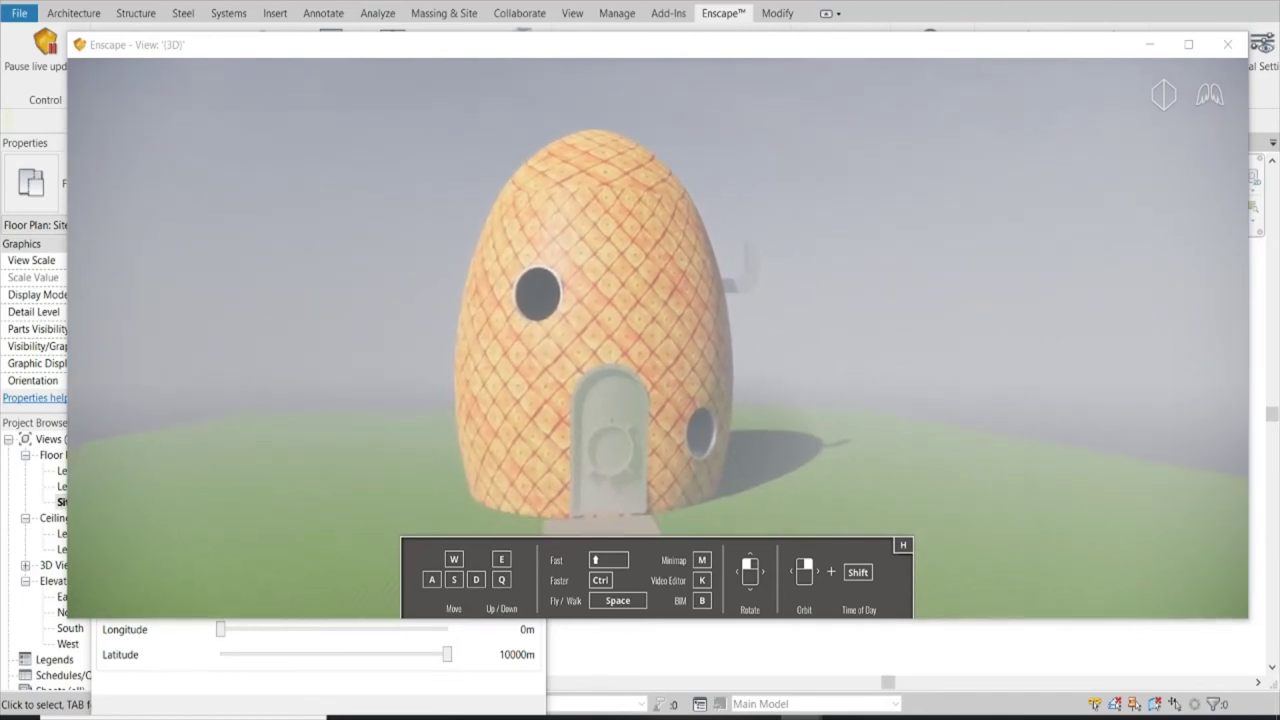
{"action": "key", "text": "s"}
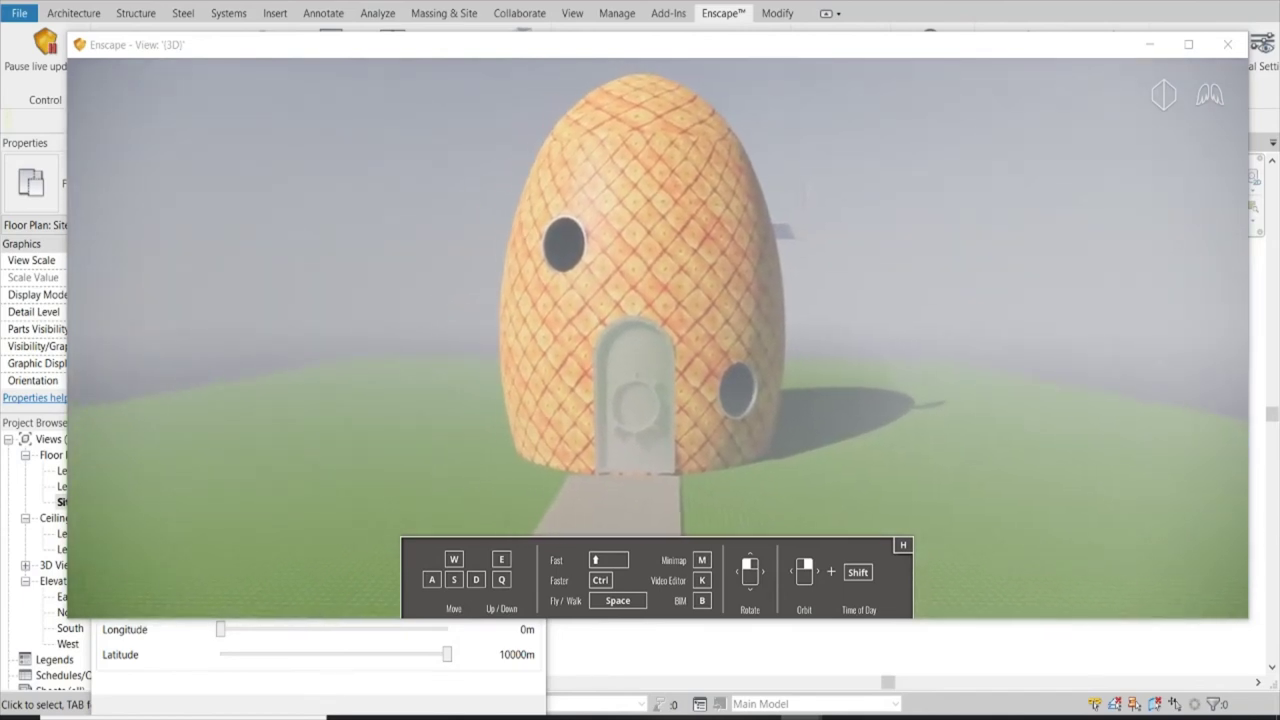
{"action": "key", "text": "w"}
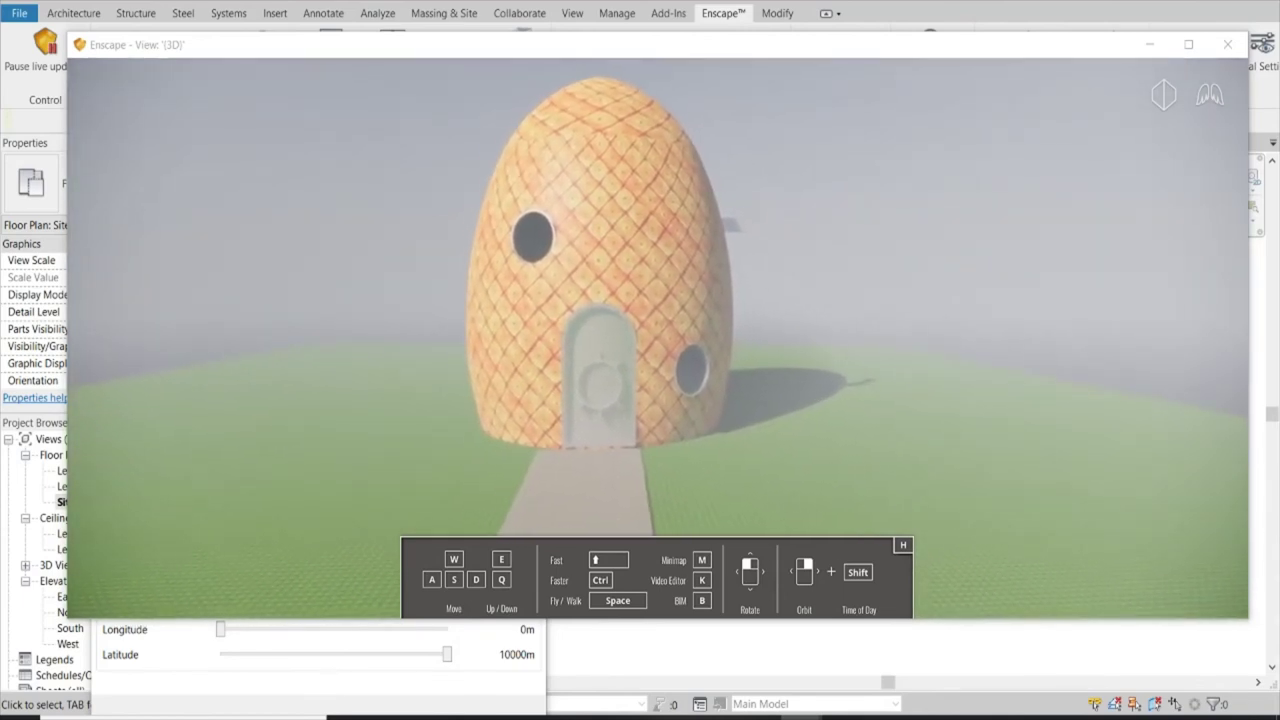
{"action": "left_click", "coordinate": [1150, 48]}
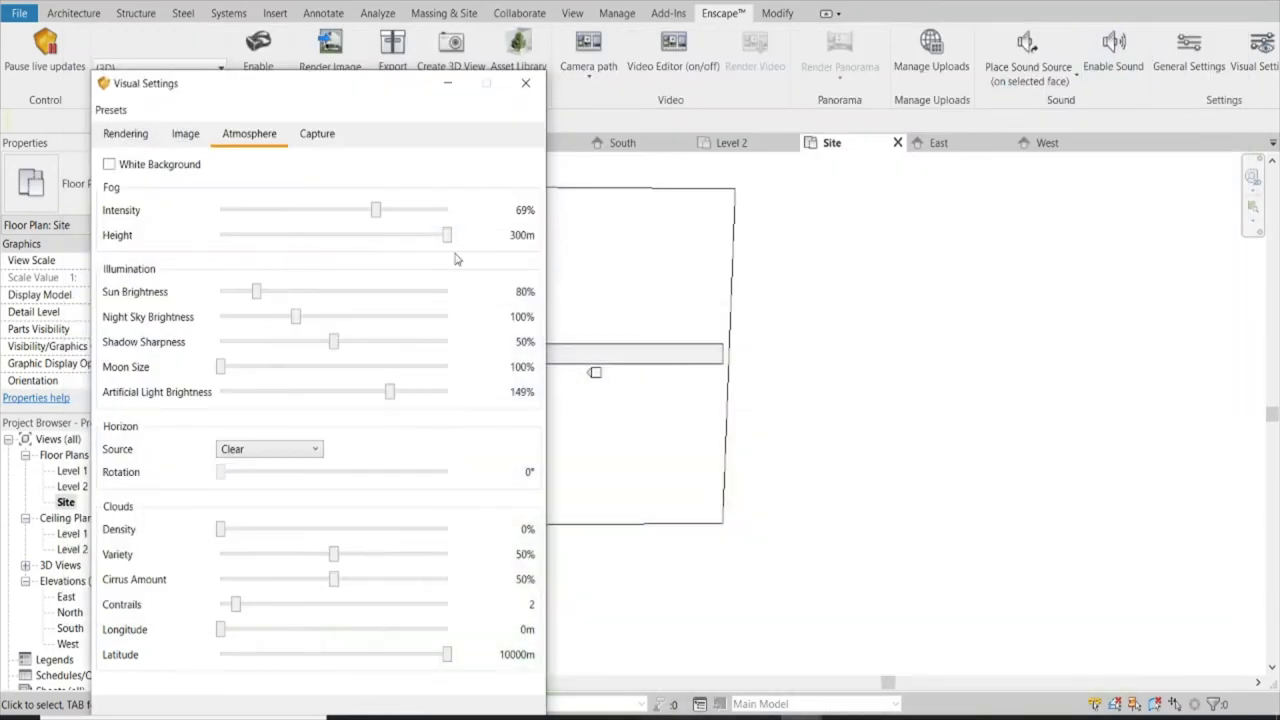
{"action": "left_click", "coordinate": [527, 86]}
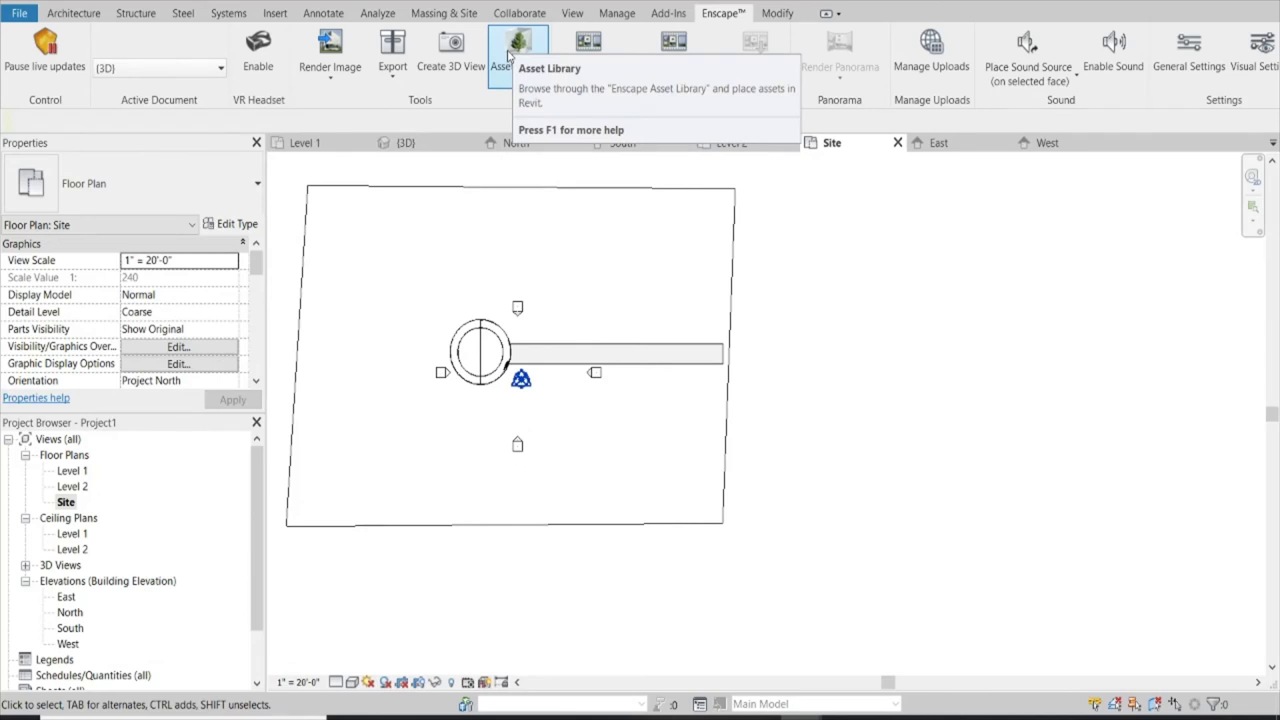
Open the Enscape Asset Library and filter it to Vegetation assets
{"action": "left_click", "coordinate": [510, 55]}
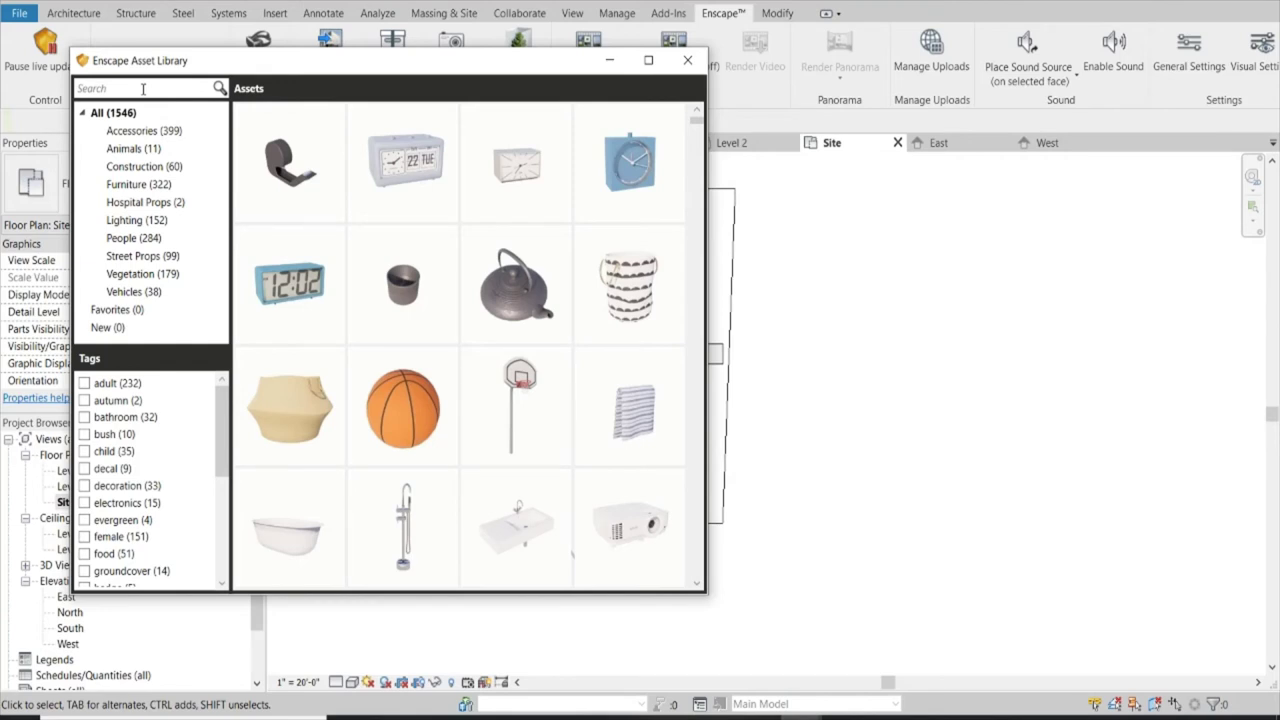
{"action": "left_click", "coordinate": [148, 278]}
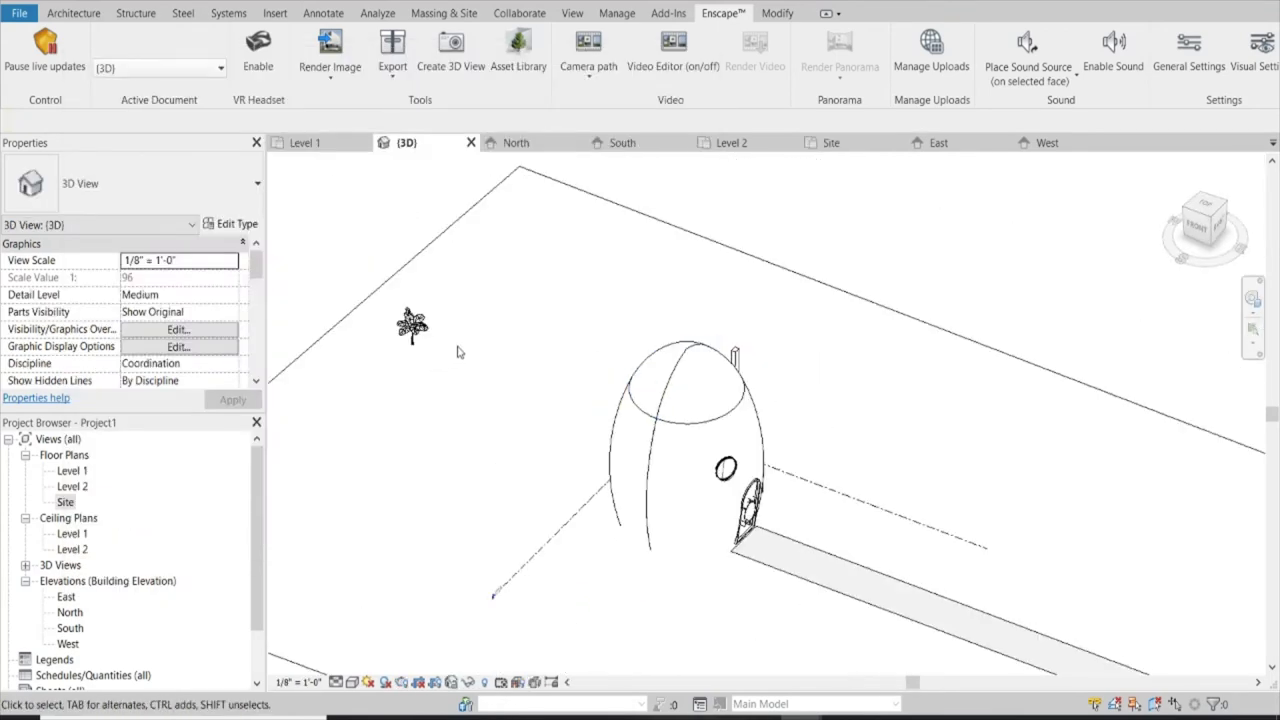
Select the palm and set its Elevation from Level to 3' 0", then start re-editing it
{"action": "left_click", "coordinate": [424, 331]}
{"action": "left_click", "coordinate": [127, 285]}
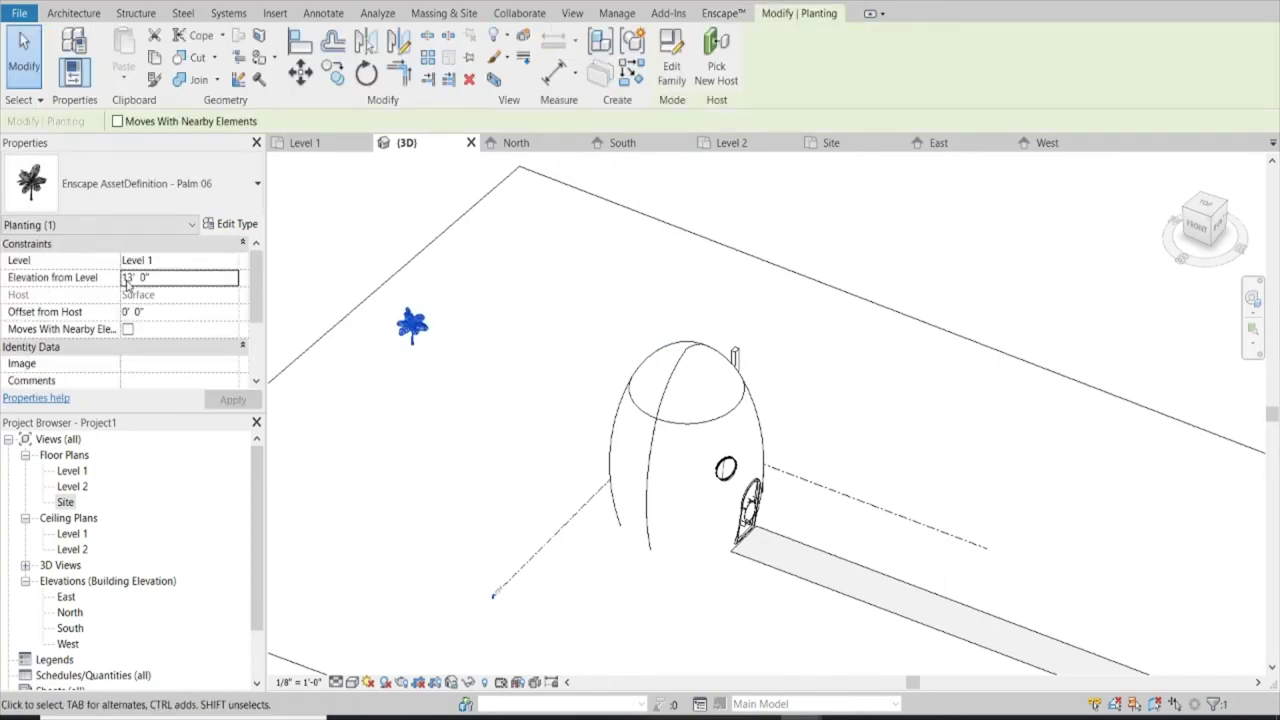
{"action": "type", "text": "13"}
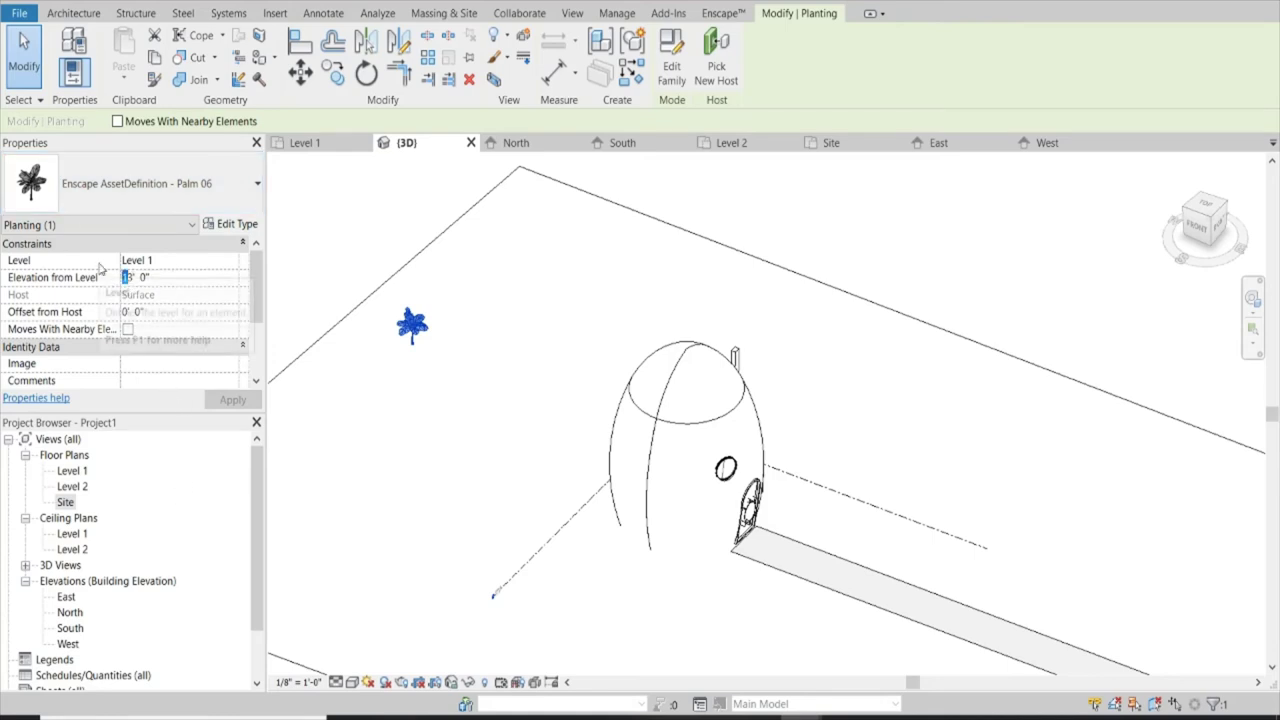
{"action": "key", "text": "BackSpace"}
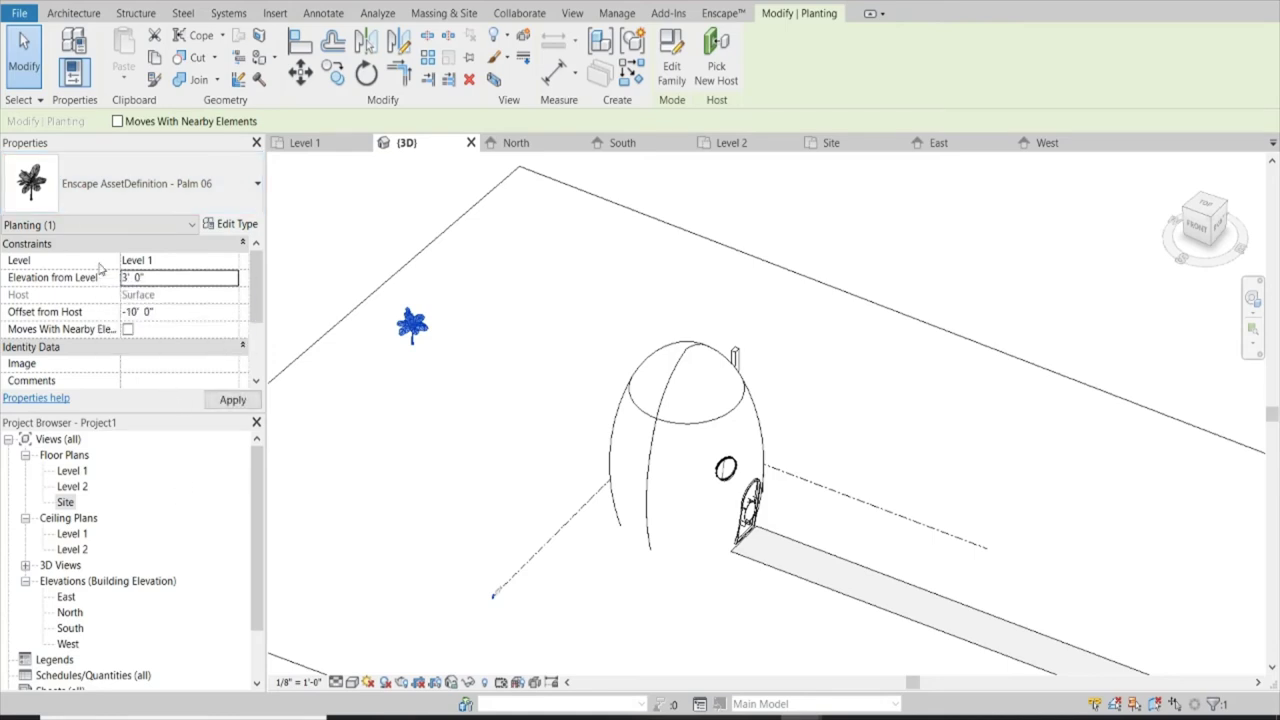
{"action": "left_click", "coordinate": [100, 265]}
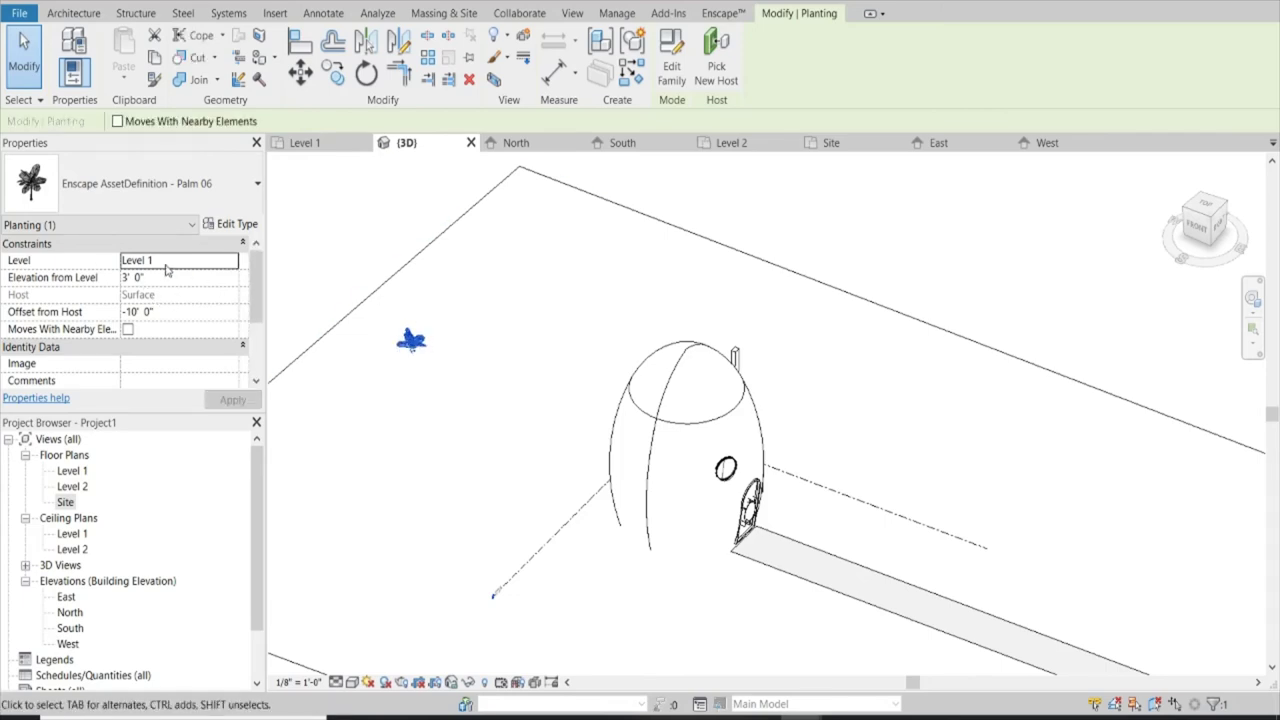
{"action": "left_click", "coordinate": [127, 281]}
{"action": "type", "text": "95"}
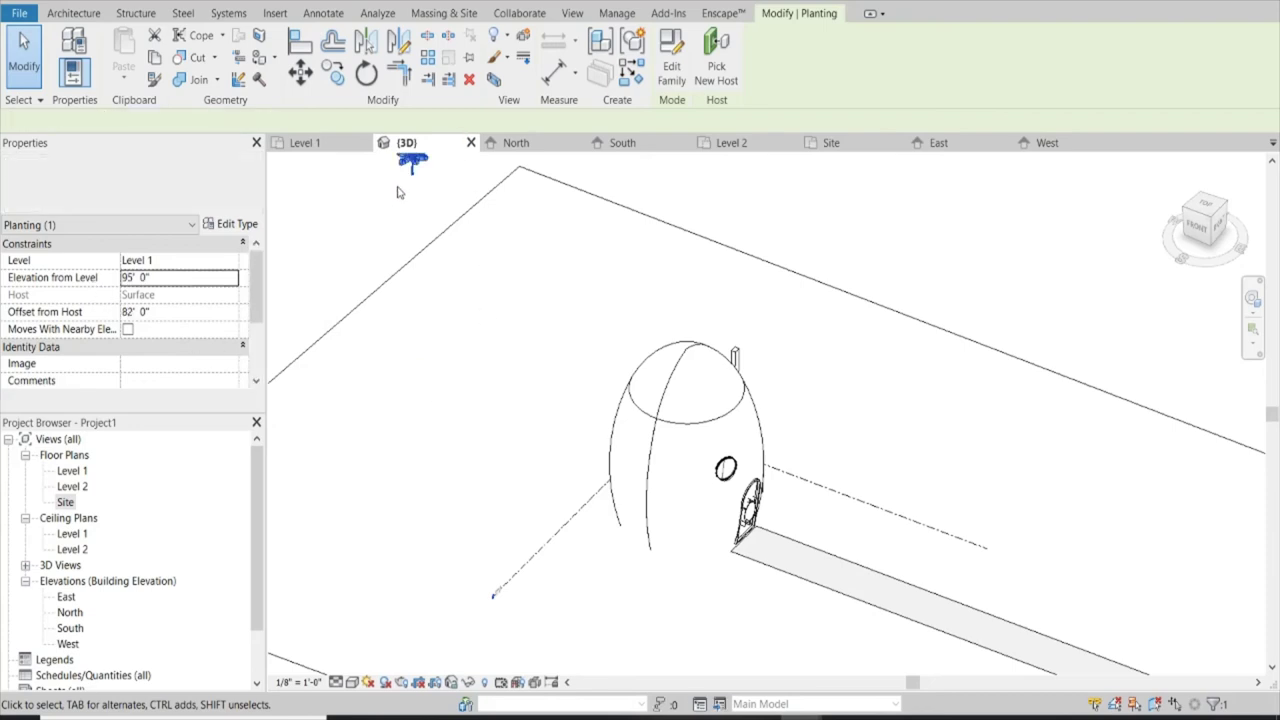
From Top view, move the palm to the centre of the house and apply a 95' elevation
{"action": "left_click", "coordinate": [1209, 220]}
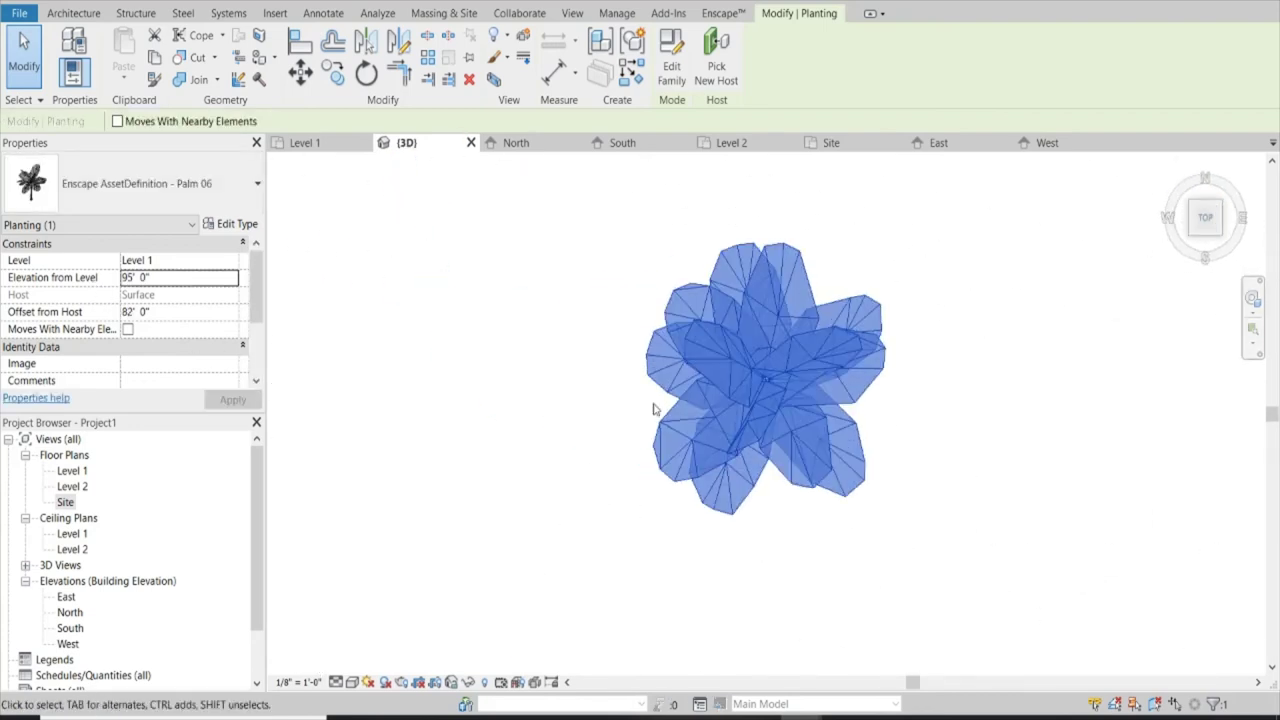
{"action": "left_click_drag", "start_coordinate": [561, 393], "coordinate": [862, 472]}
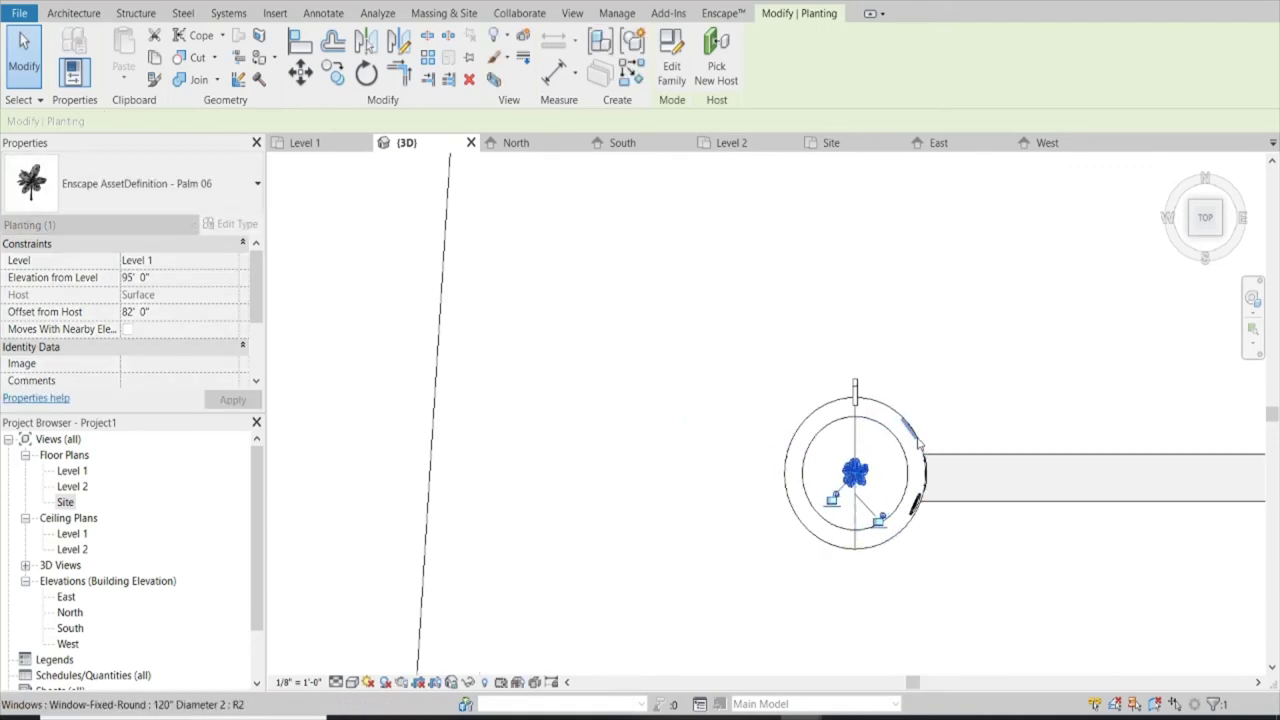
{"action": "mouse_move", "coordinate": [790, 530]}
{"action": "middle_mouse_down", "text": "shift"}
{"action": "mouse_move", "coordinate": [960, 463]}
{"action": "mouse_move", "coordinate": [828, 610]}
{"action": "middle_mouse_up", "text": "shift"}
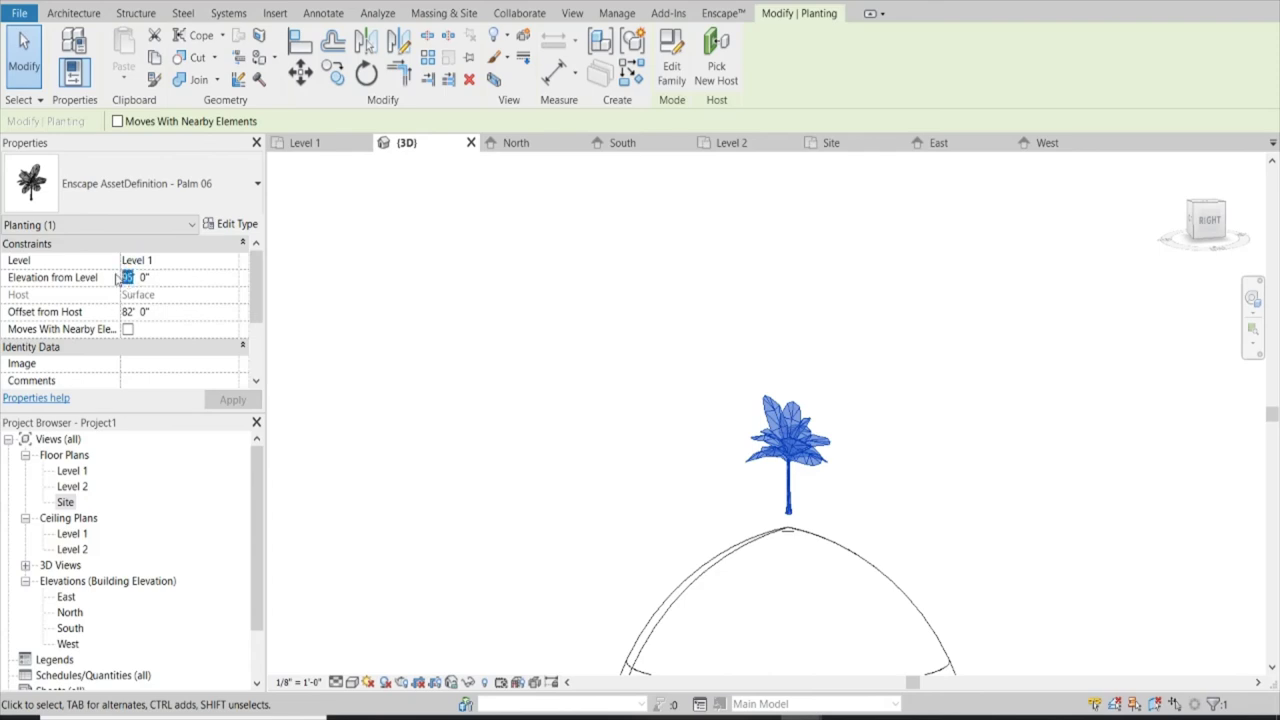
{"action": "key", "text": "Return"}
Lower the palm's elevation to 80', then 85', so its leaves rest on the dome
{"action": "left_click", "coordinate": [132, 281]}
{"action": "type", "text": "8"}
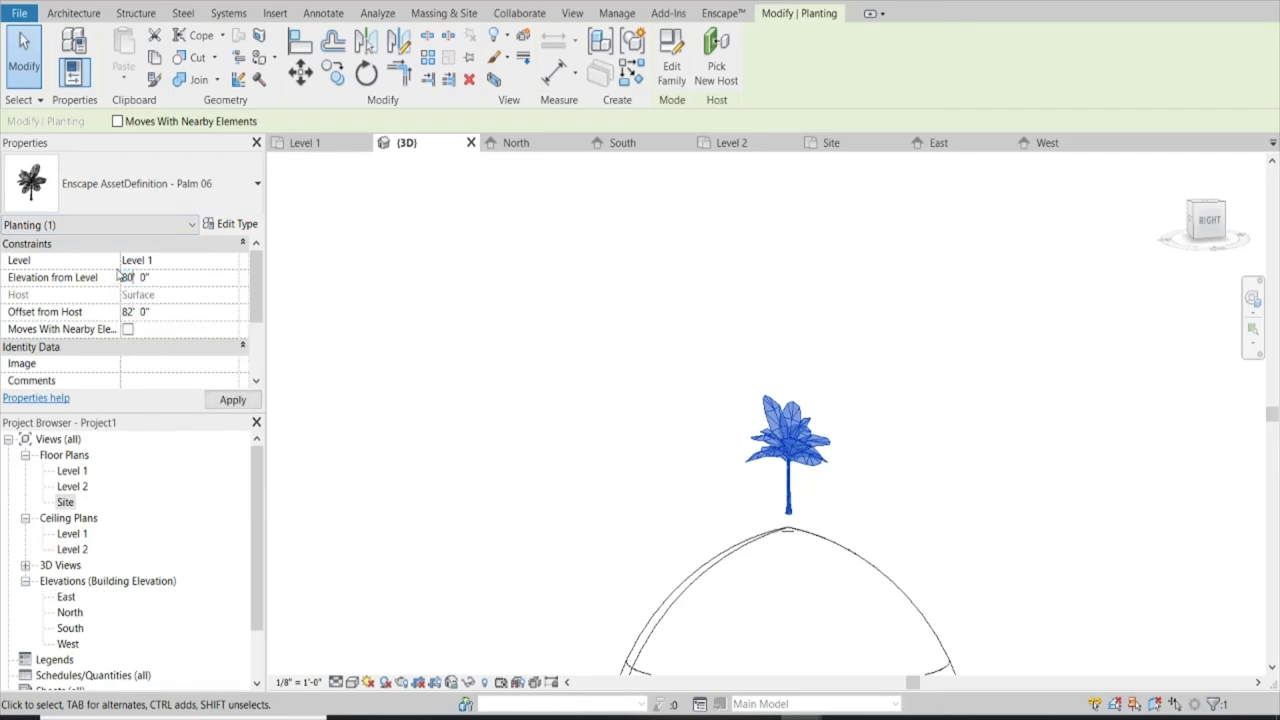
{"action": "key", "text": "Return"}
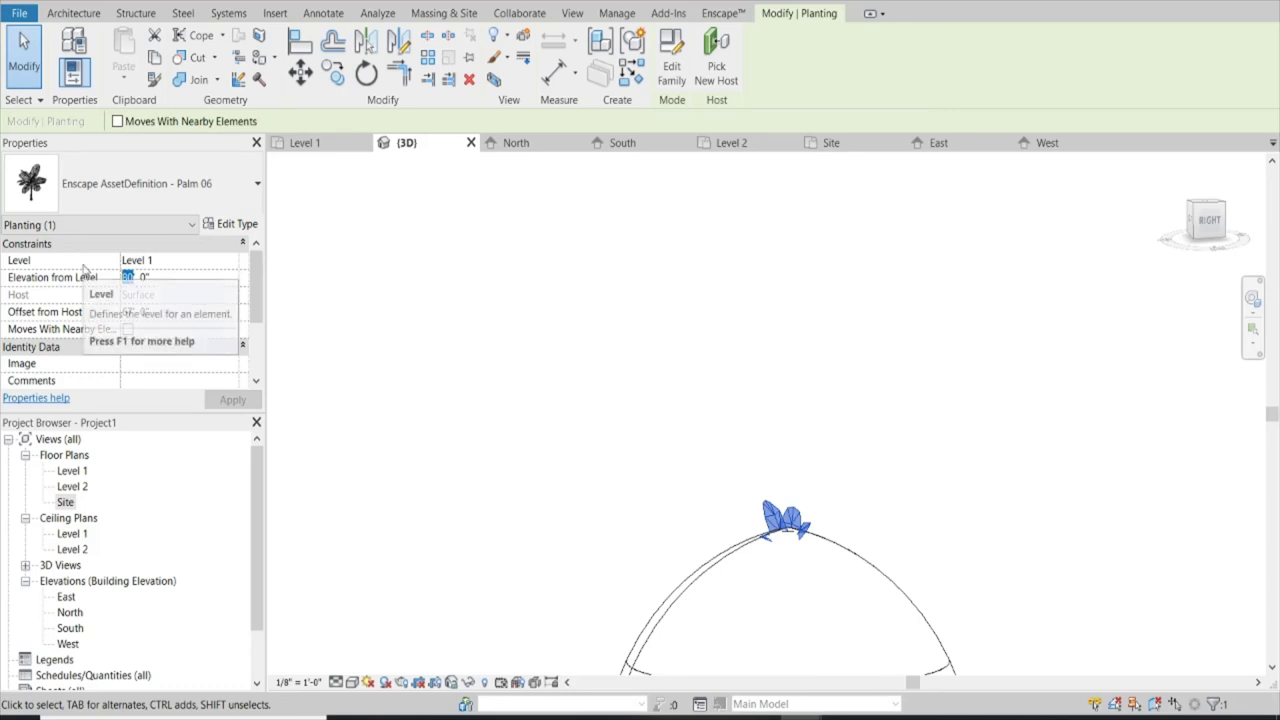
{"action": "type", "text": "85"}
{"action": "key", "text": "Return"}
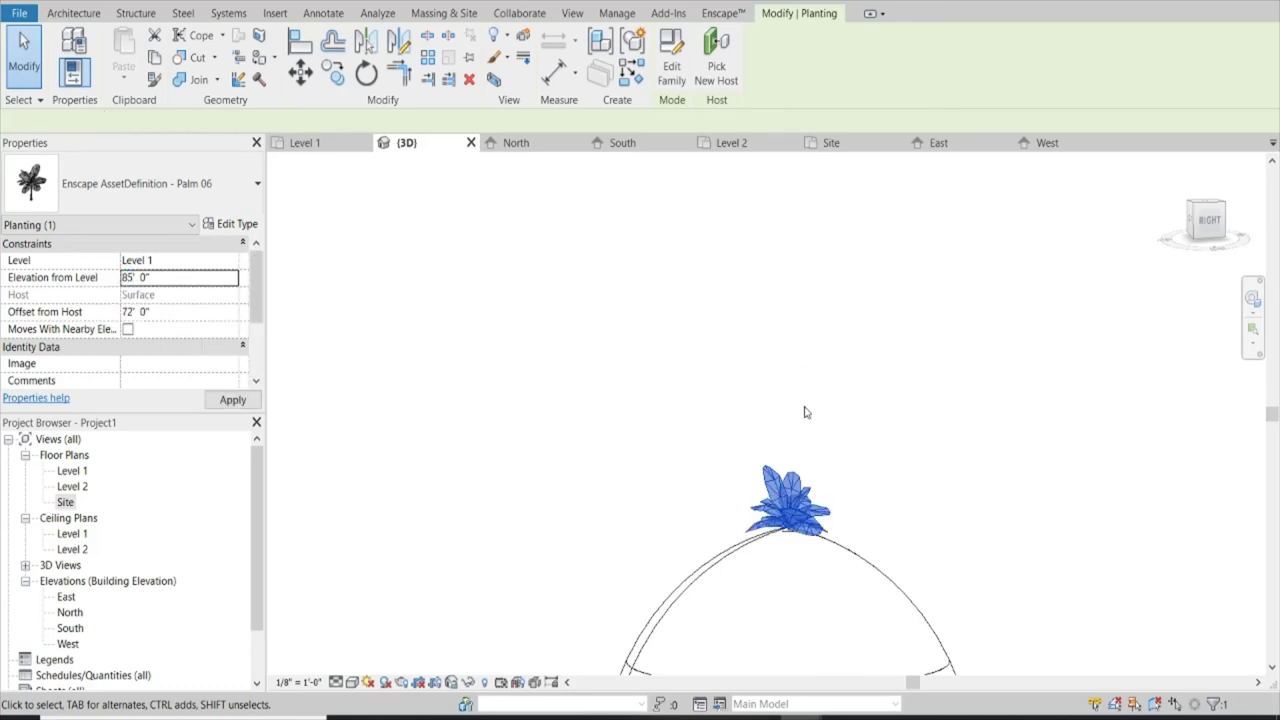
{"action": "left_click", "coordinate": [811, 407]}
{"action": "scroll", "coordinate": [811, 407], "scroll_direction": "down", "scroll_amount": 3}
{"action": "middle_click_drag", "start_coordinate": [811, 407], "coordinate": [884, 393], "text": "shift"}
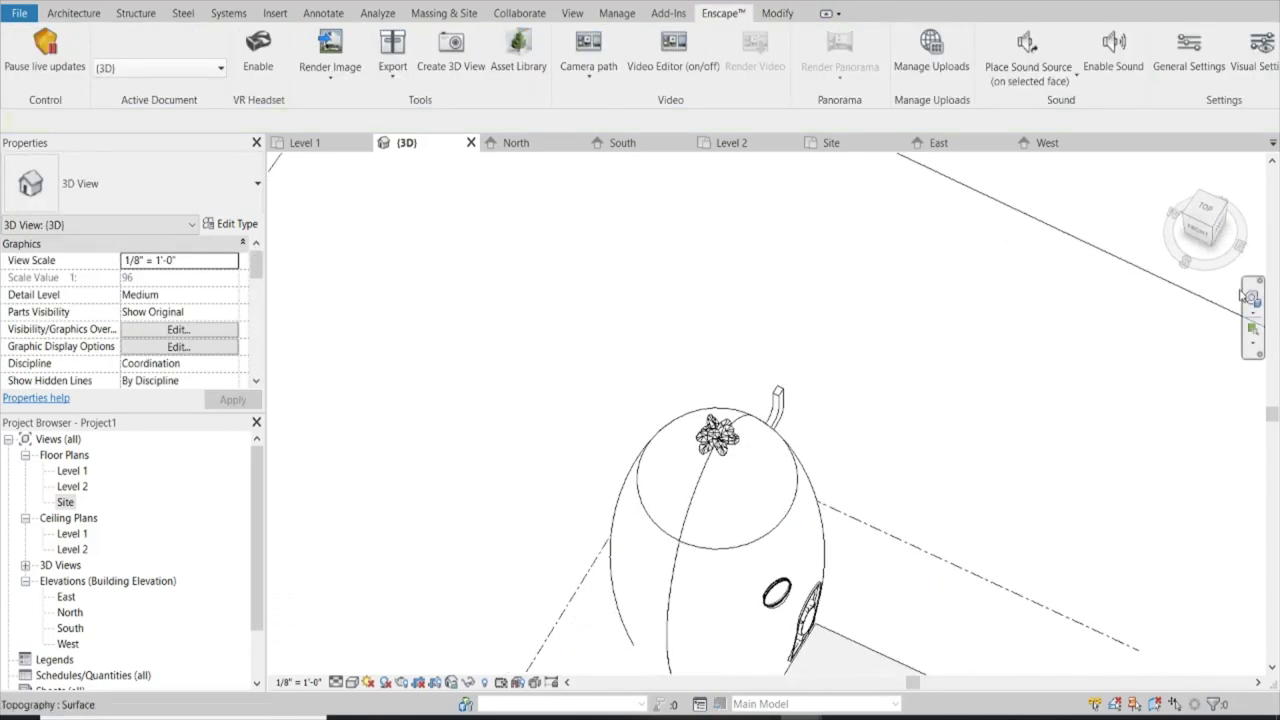
Select the top palm and start a multiple copy from its base point
{"action": "key", "text": "ctrl+z"}
{"action": "left_click", "coordinate": [884, 393]}
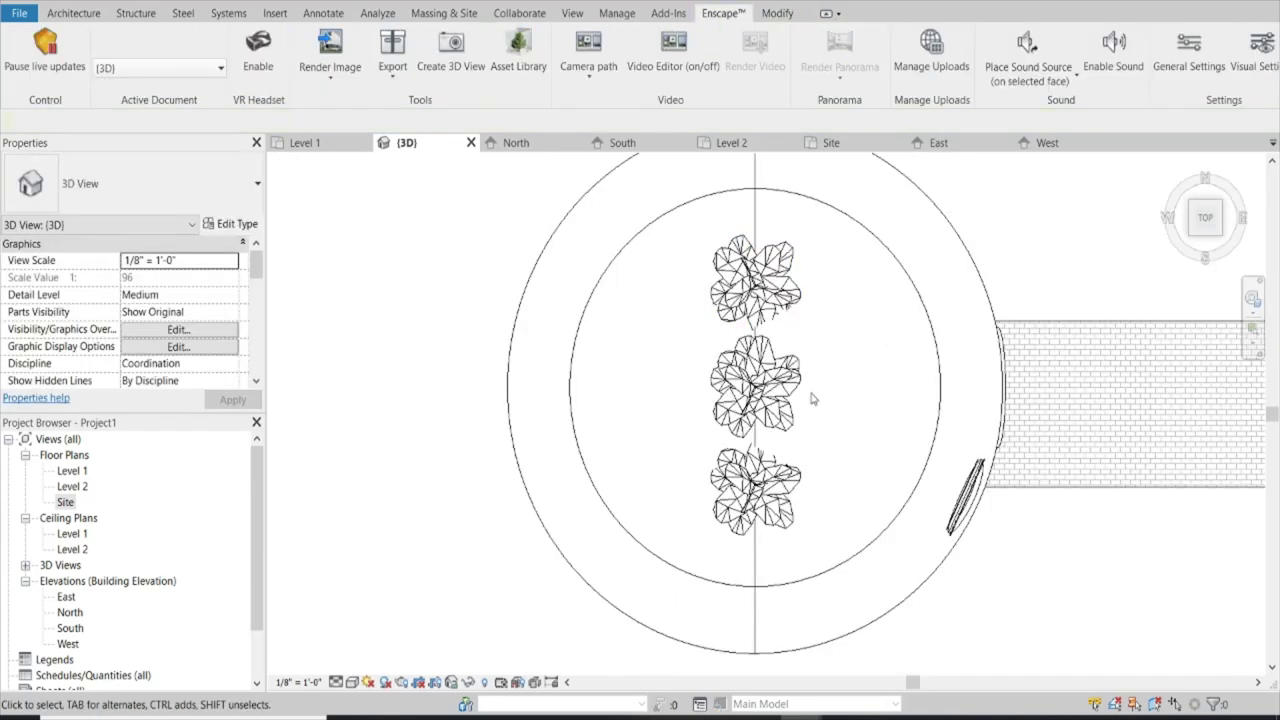
{"action": "left_click", "coordinate": [785, 300]}
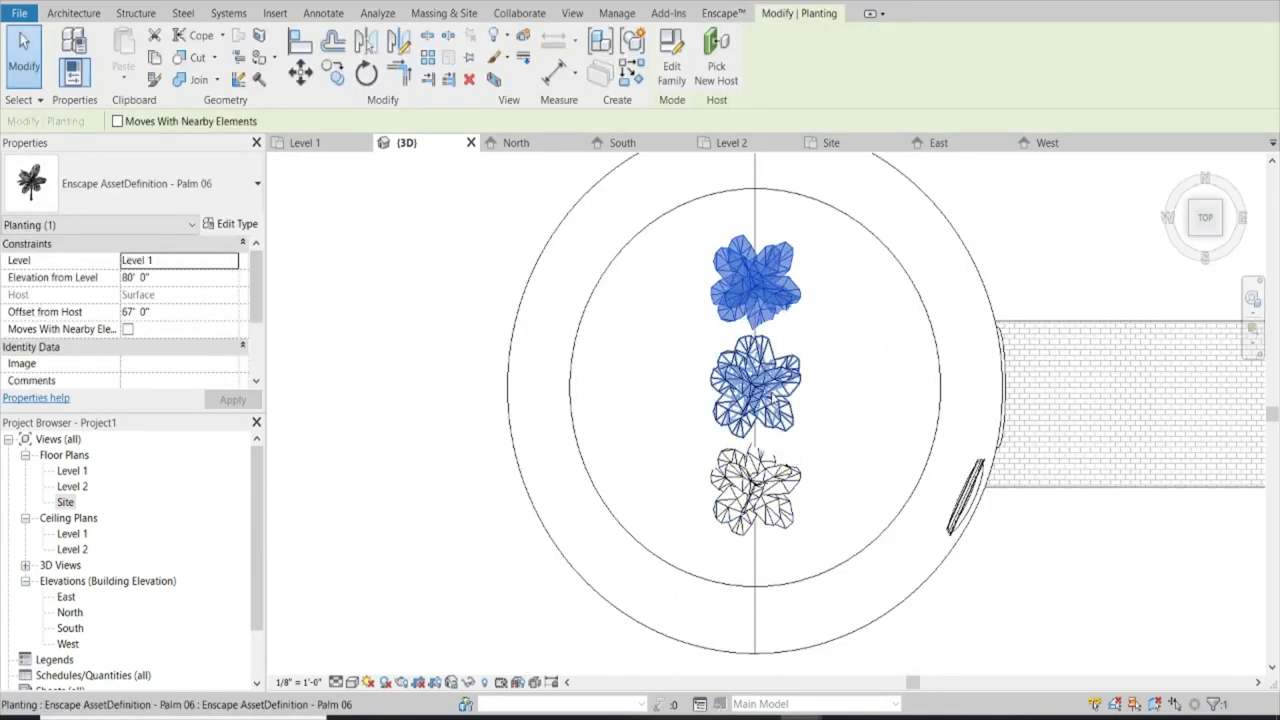
{"action": "left_click", "coordinate": [757, 385]}
{"action": "left_click", "coordinate": [333, 72]}
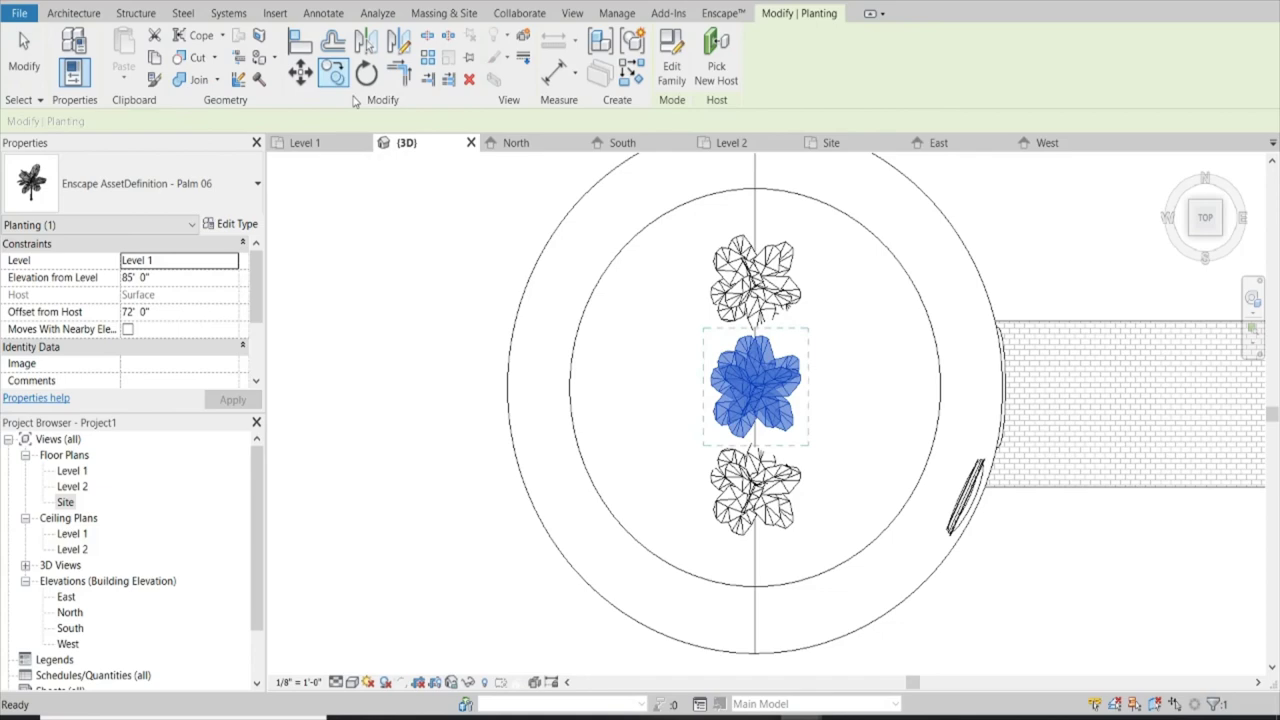
{"action": "left_click", "coordinate": [829, 378]}
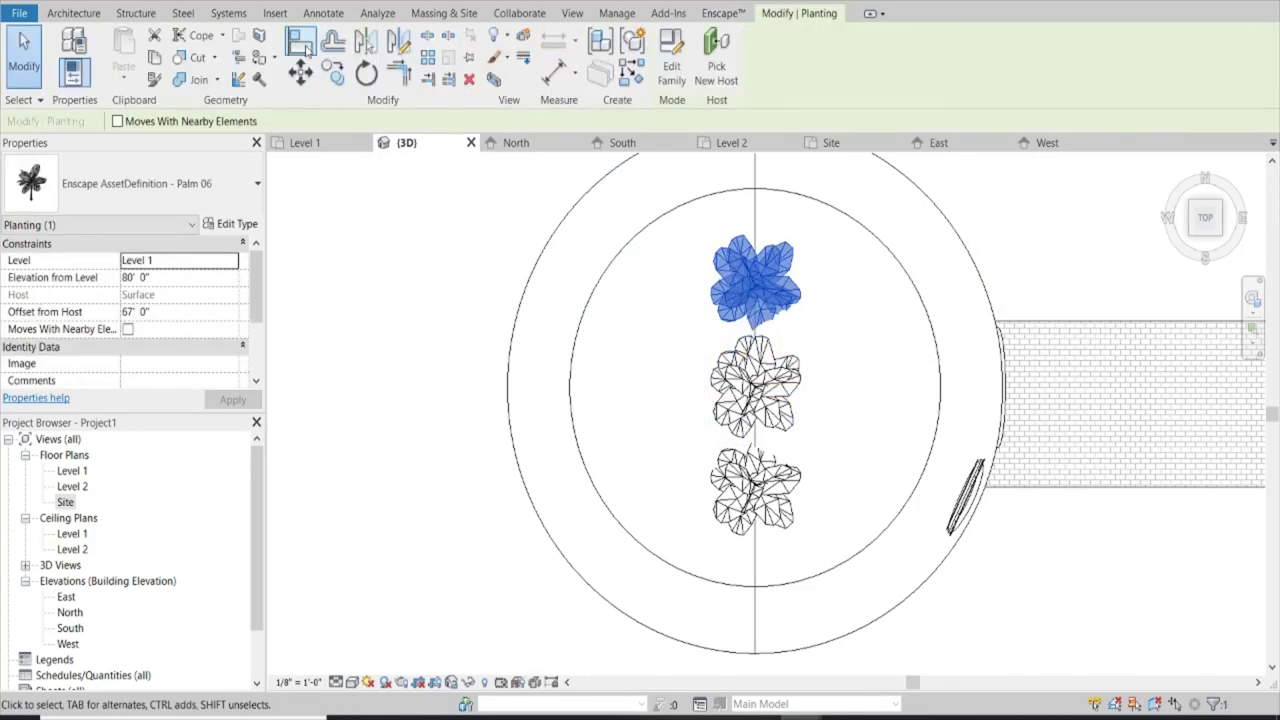
{"action": "left_click", "coordinate": [333, 72]}
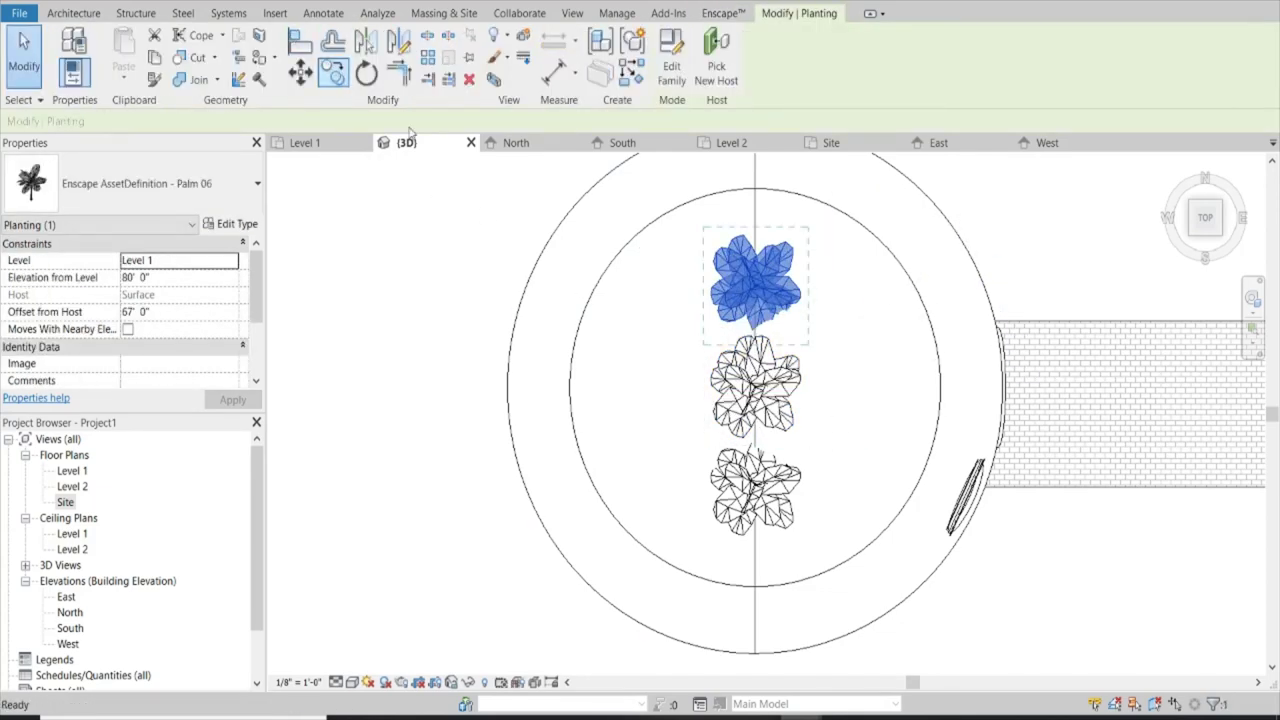
{"action": "left_click", "coordinate": [791, 303]}
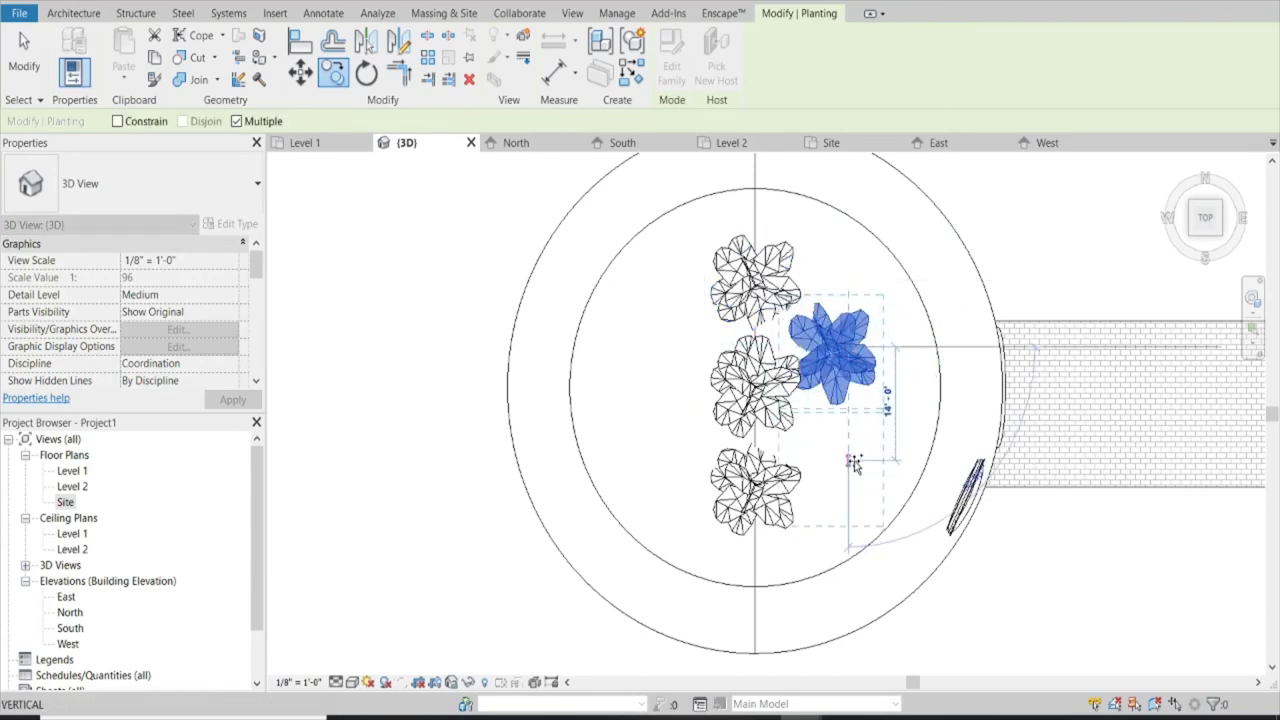
Place seven palm copies around the dome top, left and right of the cluster
{"action": "left_click", "coordinate": [868, 378]}
{"action": "left_click", "coordinate": [866, 495]}
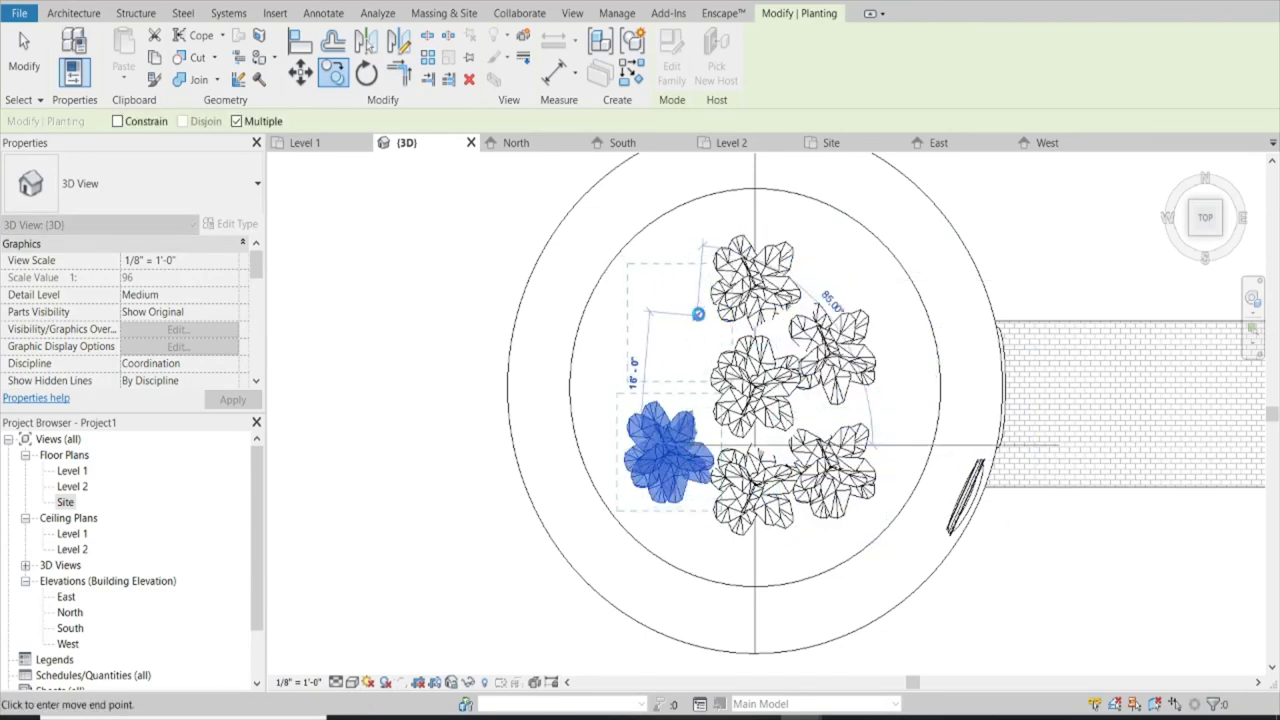
{"action": "left_click", "coordinate": [697, 322]}
{"action": "left_click", "coordinate": [697, 246]}
{"action": "left_click", "coordinate": [646, 383]}
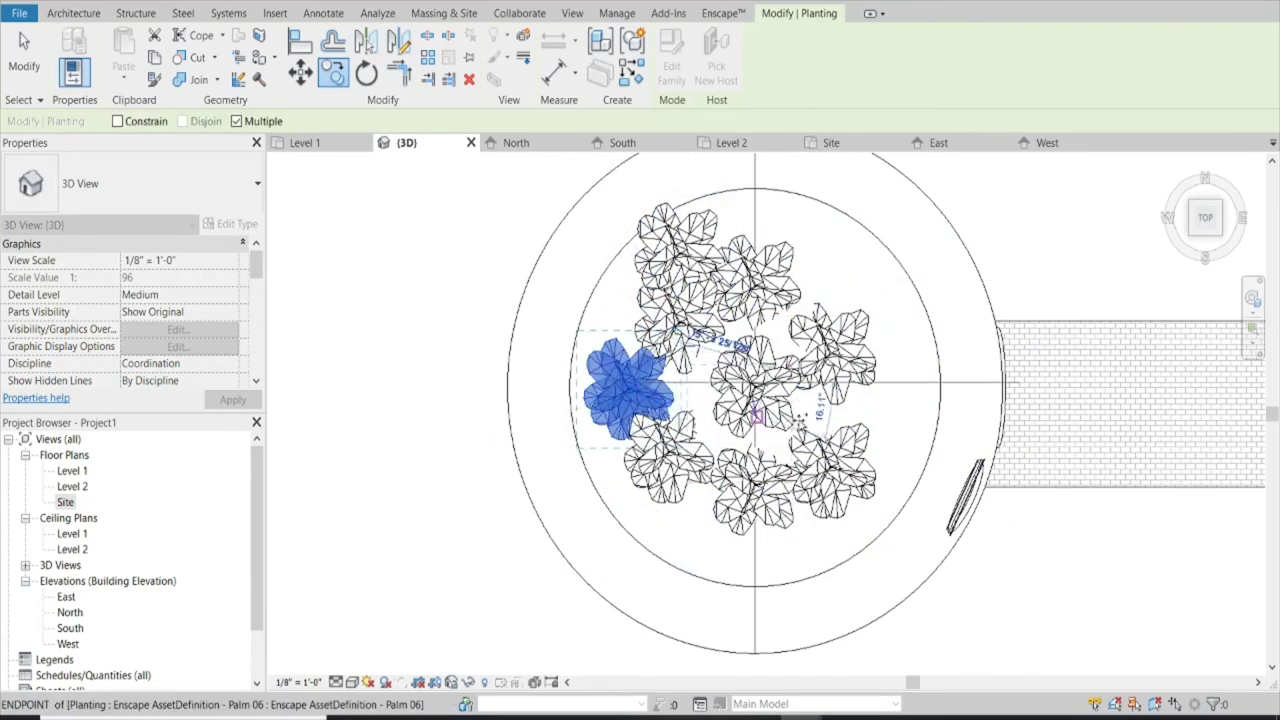
{"action": "left_click", "coordinate": [892, 418]}
{"action": "left_click", "coordinate": [858, 272]}
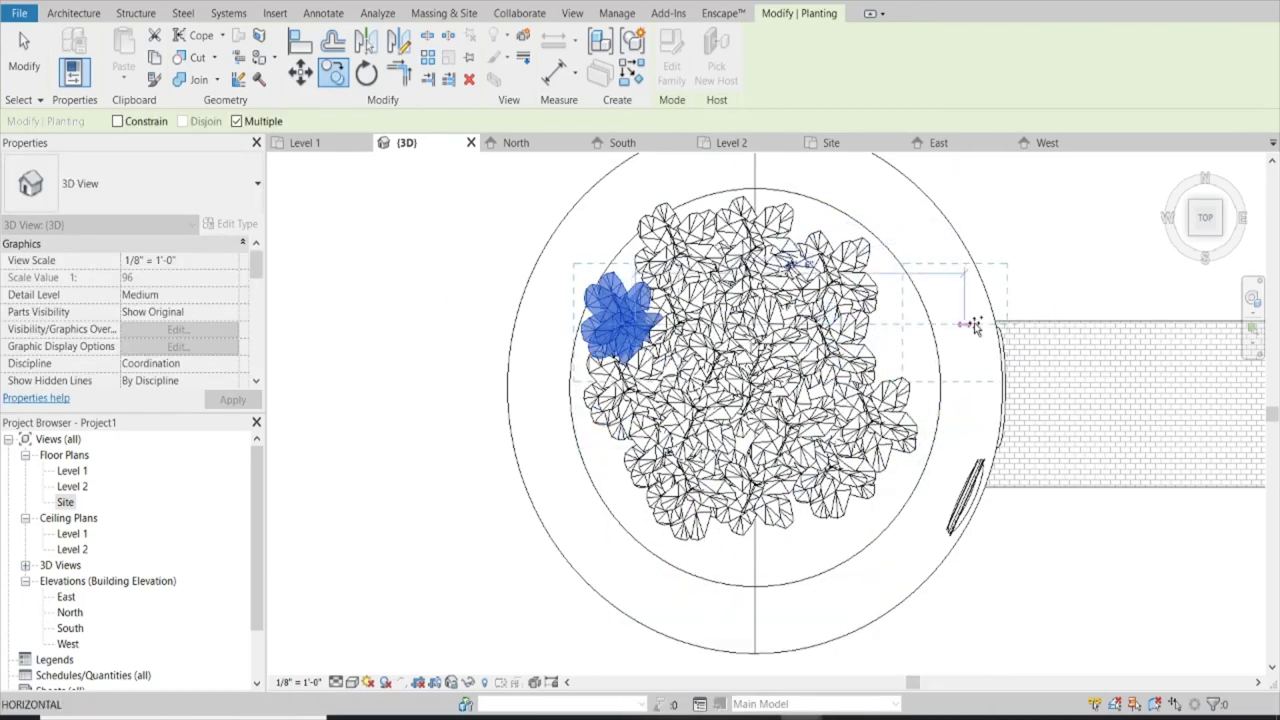
{"action": "key", "text": "Escape"}
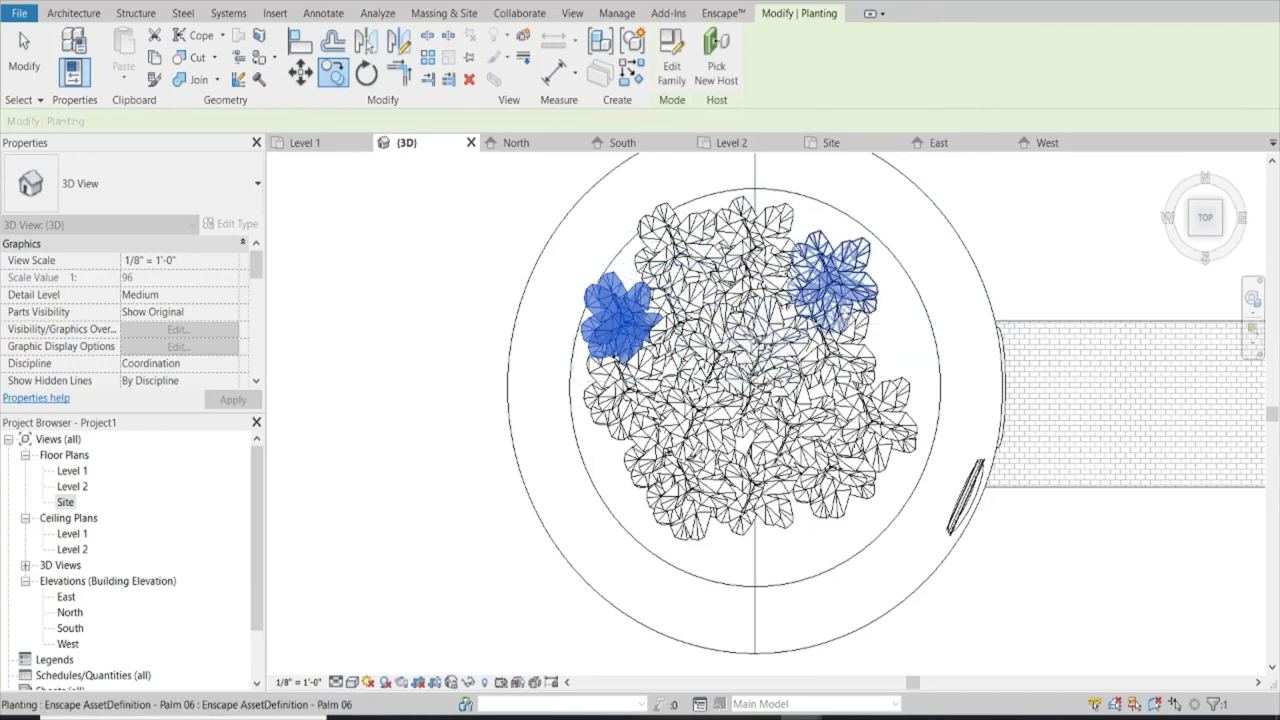
{"action": "key", "text": "Escape"}
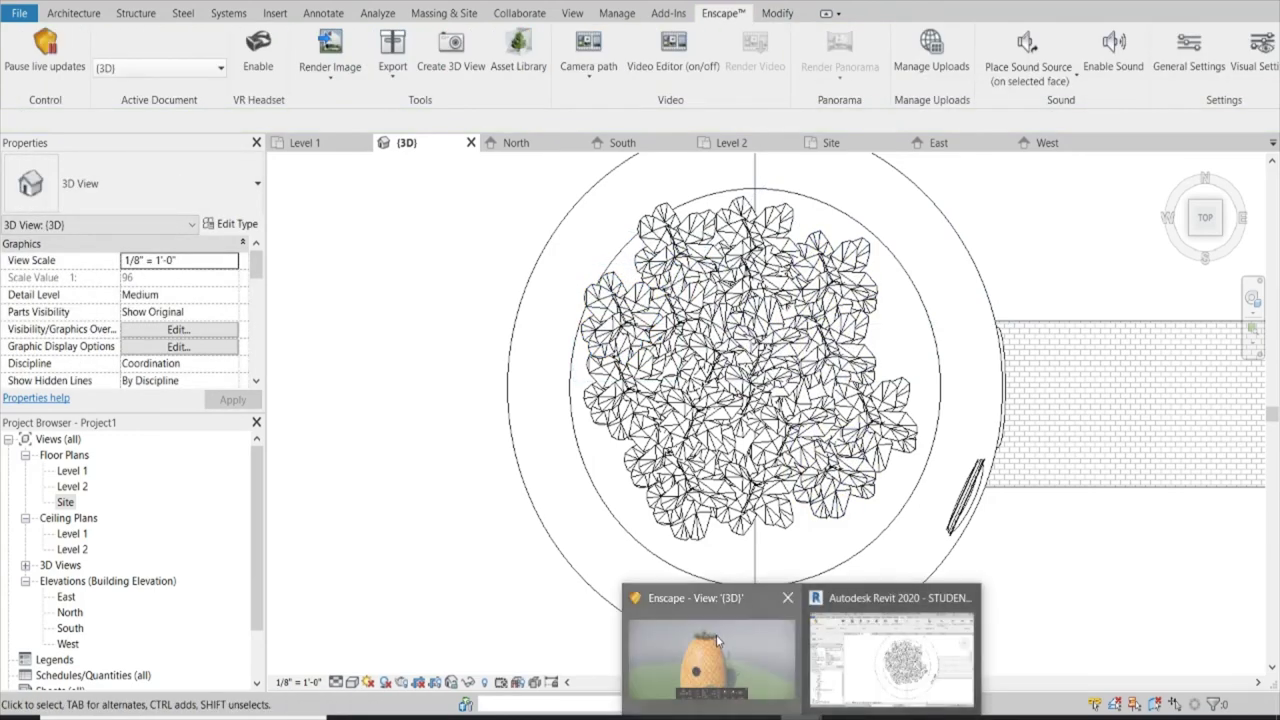
Place three field elm bush copies left of the path, then move the Enscape camera toward the house
{"action": "left_click", "coordinate": [720, 642]}
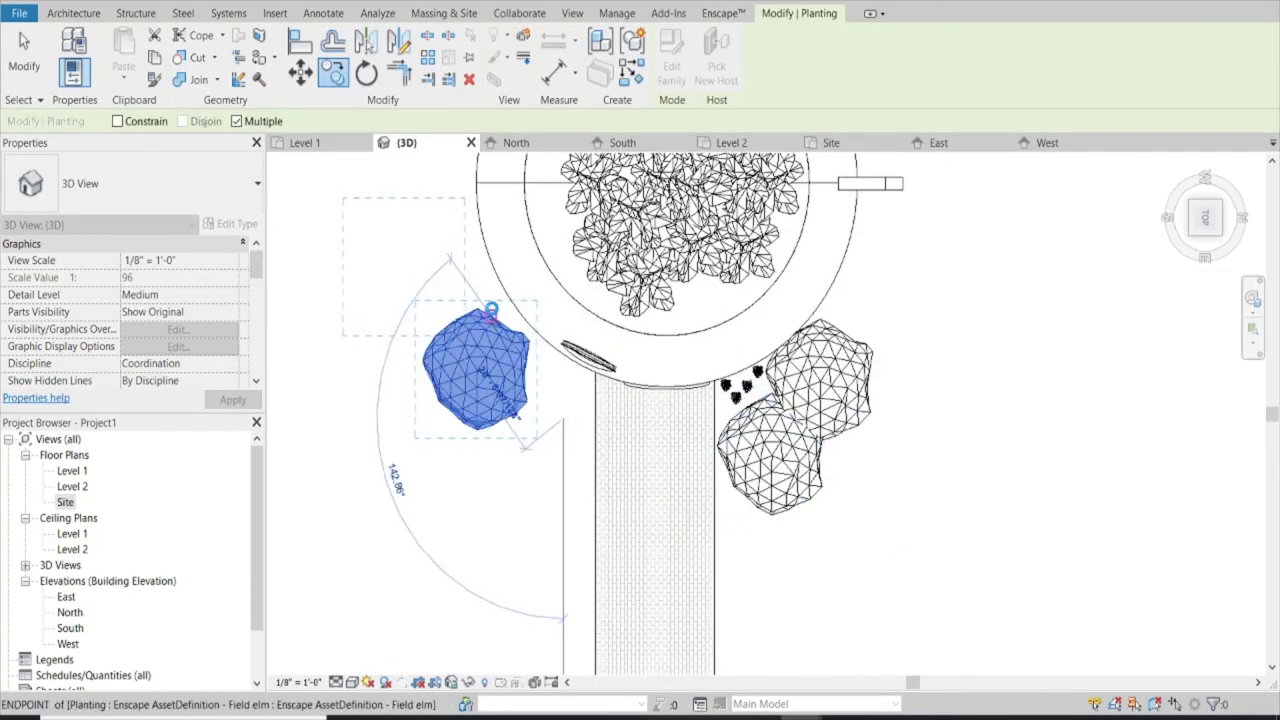
{"action": "left_click", "coordinate": [556, 430]}
{"action": "left_click", "coordinate": [490, 326]}
{"action": "left_click", "coordinate": [440, 405]}
{"action": "scroll", "coordinate": [440, 405], "scroll_direction": "down", "scroll_amount": 2}
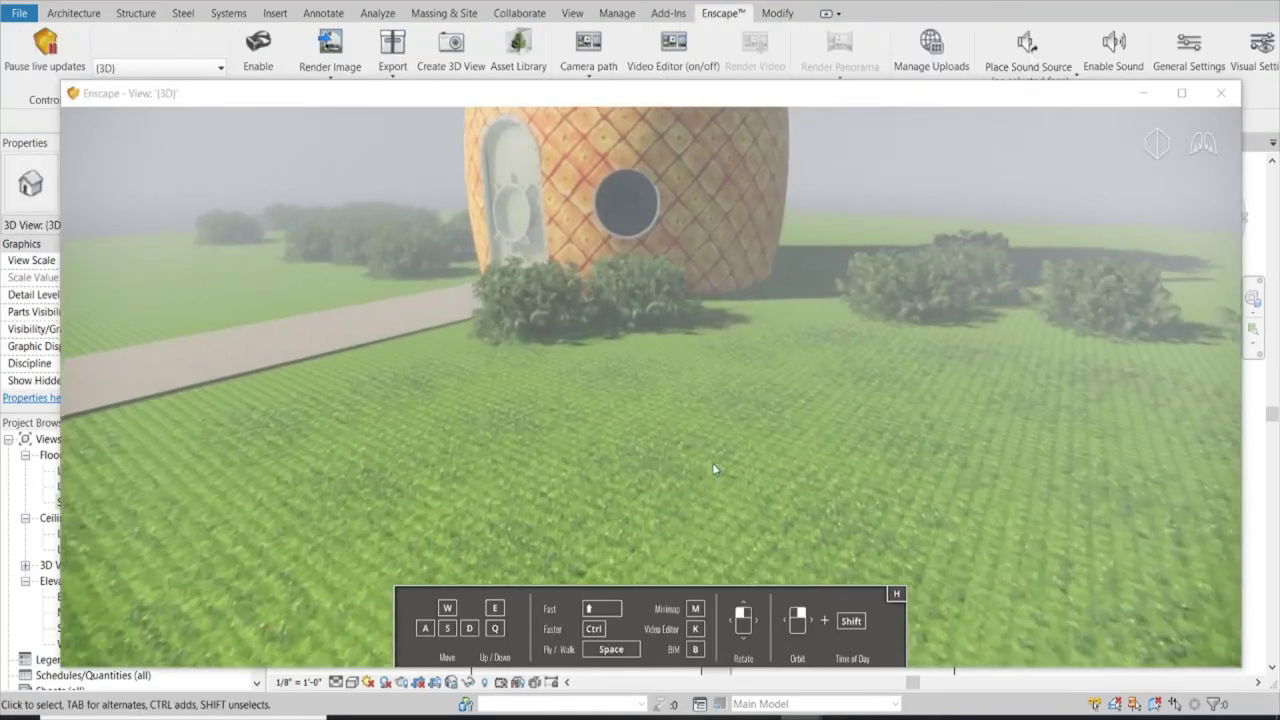
{"action": "mouse_move", "coordinate": [714, 468]}
{"action": "left_mouse_down"}
{"action": "mouse_move", "coordinate": [714, 560]}
{"action": "mouse_move", "coordinate": [790, 530]}
{"action": "mouse_move", "coordinate": [760, 530]}
{"action": "mouse_move", "coordinate": [733, 452]}
{"action": "left_mouse_up"}
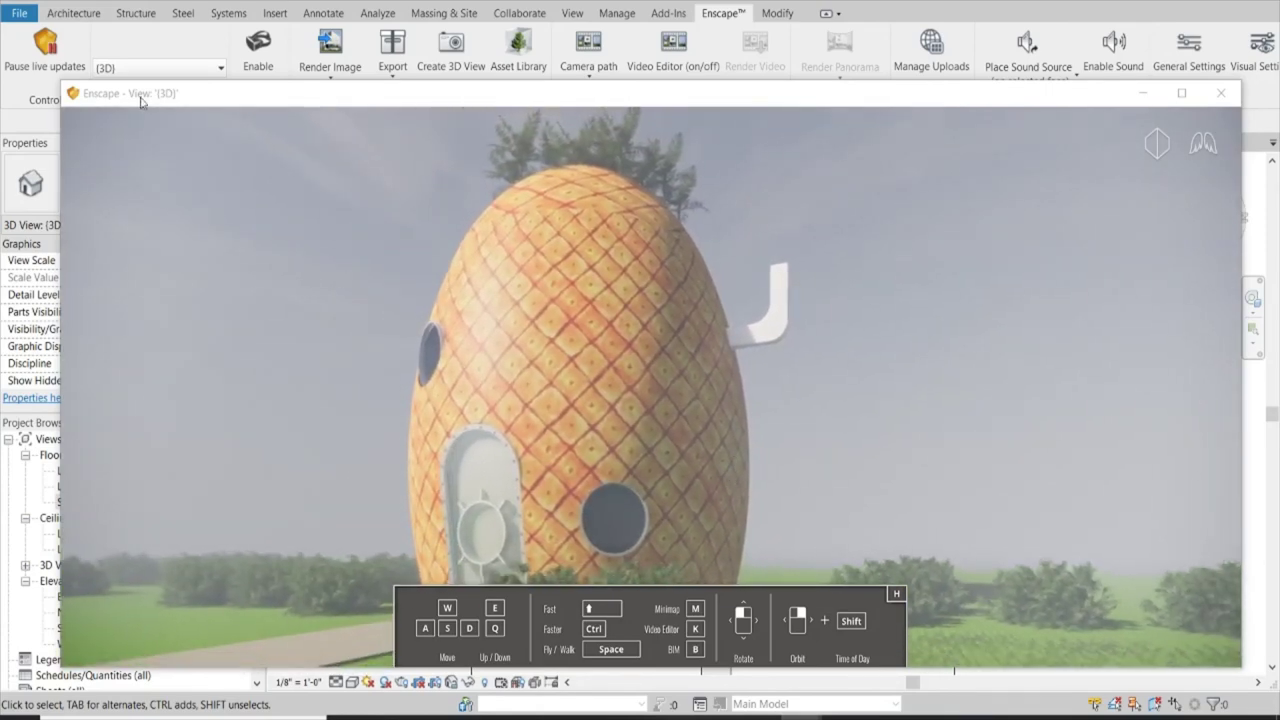
Turn the Enscape camera to frame the house front with more lawn and bushes
{"action": "left_click_drag", "start_coordinate": [657, 295], "coordinate": [640, 300]}
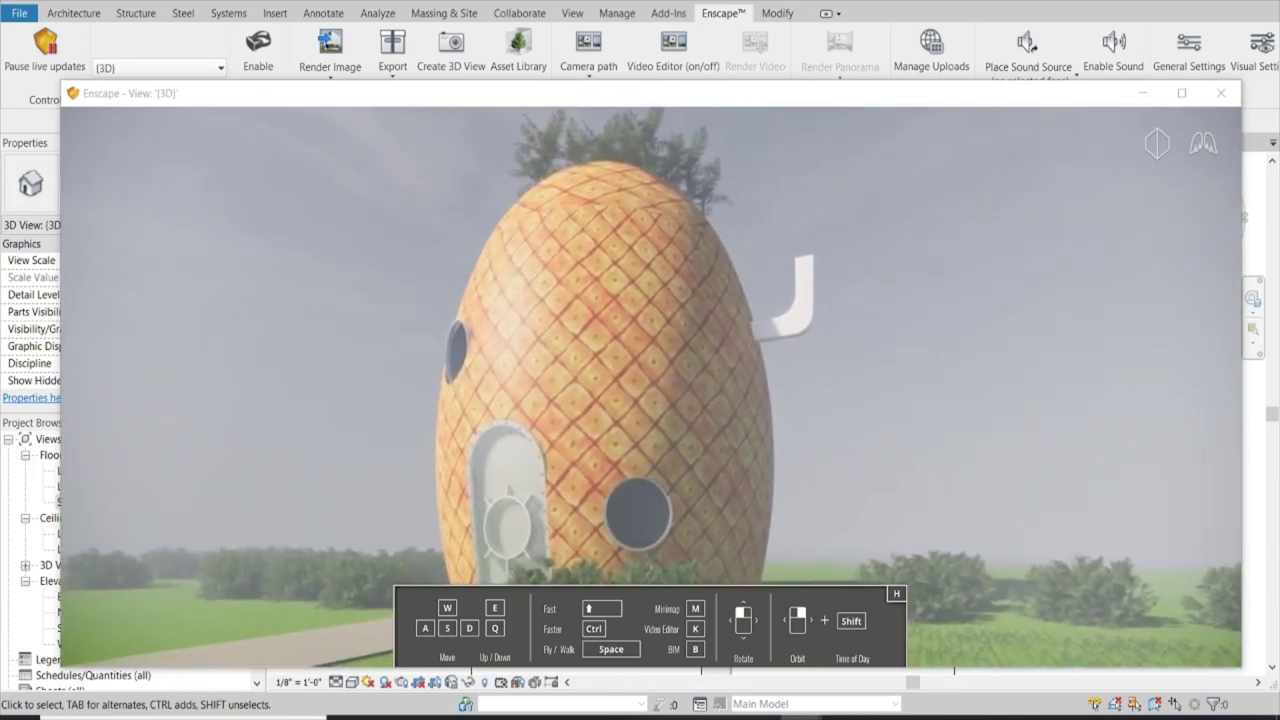
{"action": "left_click_drag", "start_coordinate": [640, 300], "coordinate": [645, 303]}
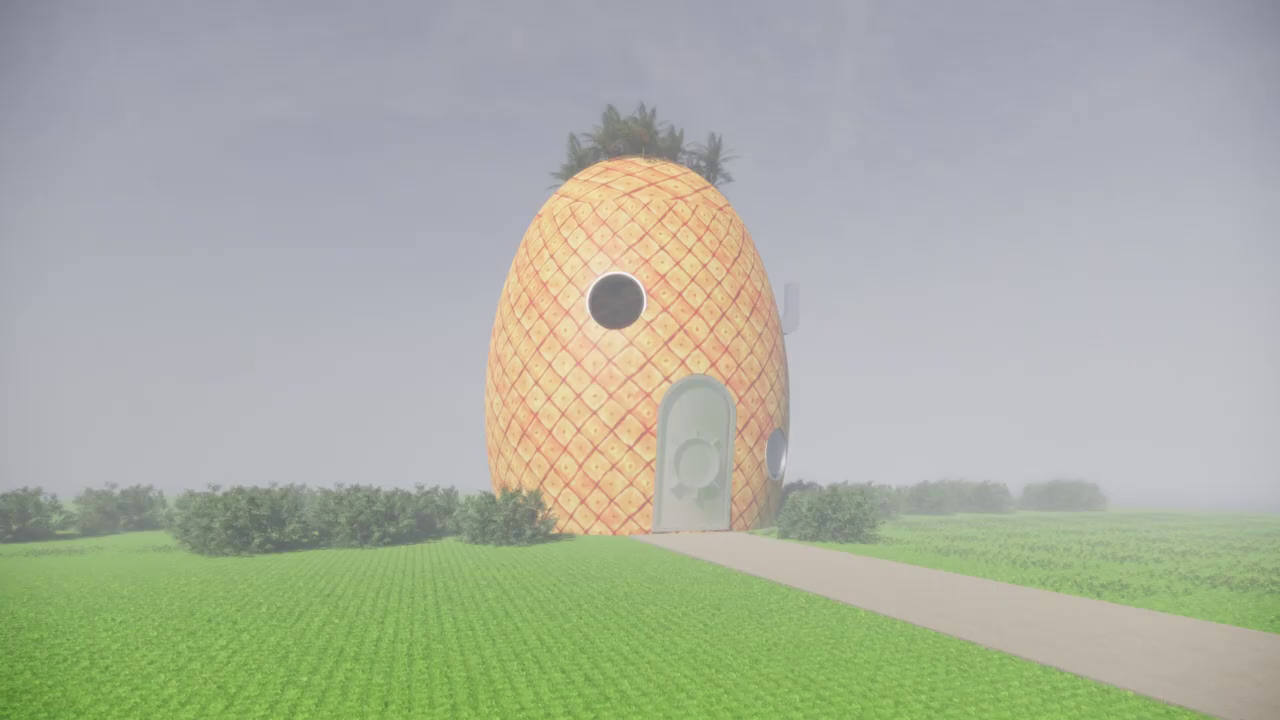